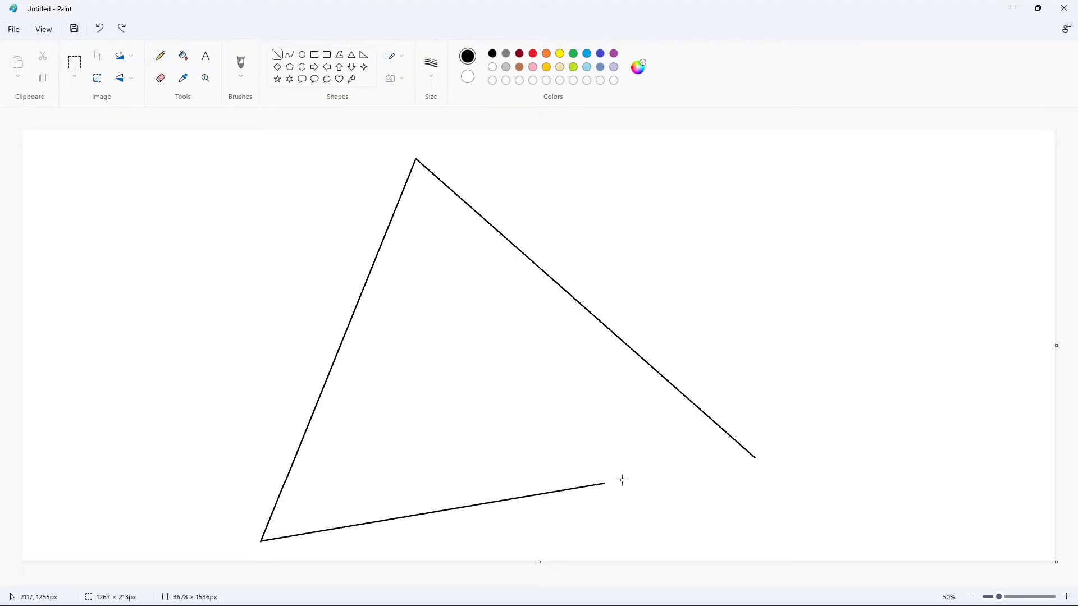
# Recolour the outline of the large black triangle dark red with the Fill tool
pyautogui.click(182, 57)
pyautogui.click(520, 53)
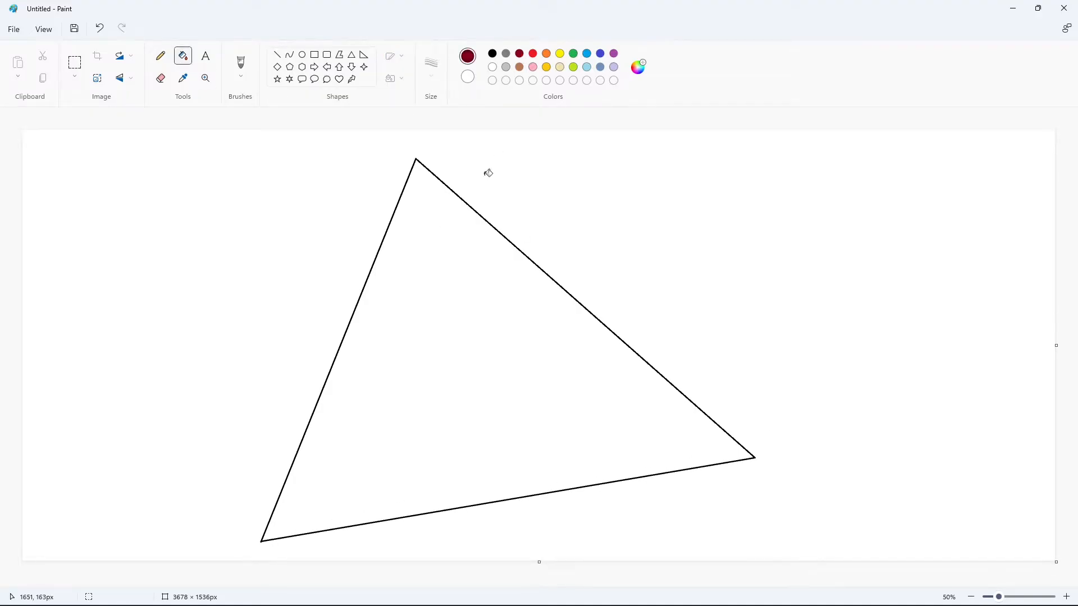
pyautogui.click(436, 174)
# Draw a slightly smaller black triangle overlapping the first one, offset to its left, and recolour its outline dark red
pyautogui.click(493, 54)
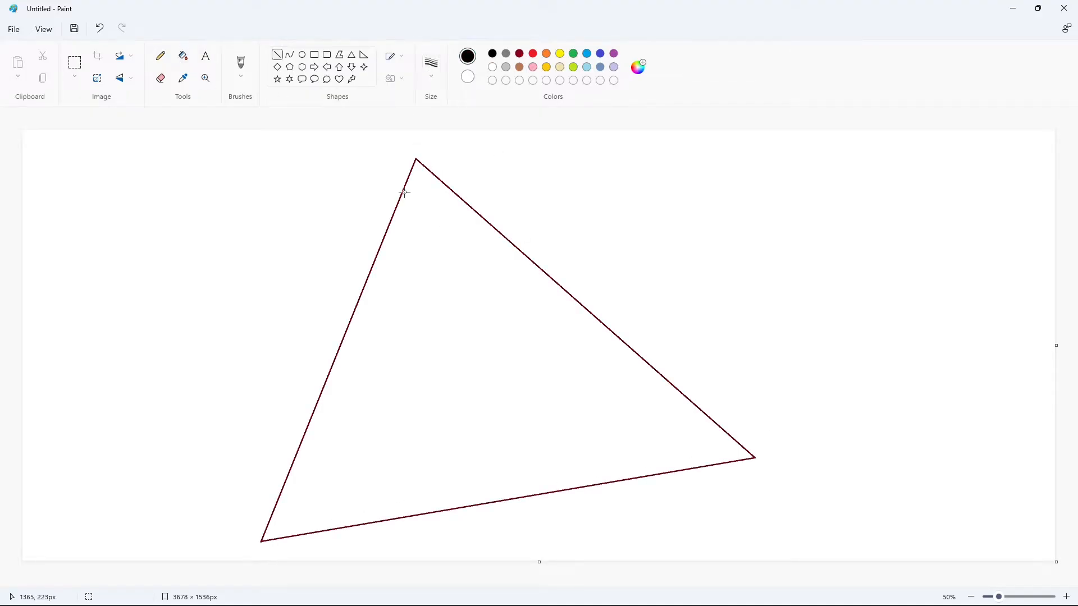
pyautogui.moveTo(395, 162)
pyautogui.mouseDown()
pyautogui.moveTo(708, 441)
pyautogui.moveTo(332, 520)
pyautogui.moveTo(246, 523)
pyautogui.moveTo(330, 344)
pyautogui.moveTo(396, 162)
pyautogui.mouseUp()
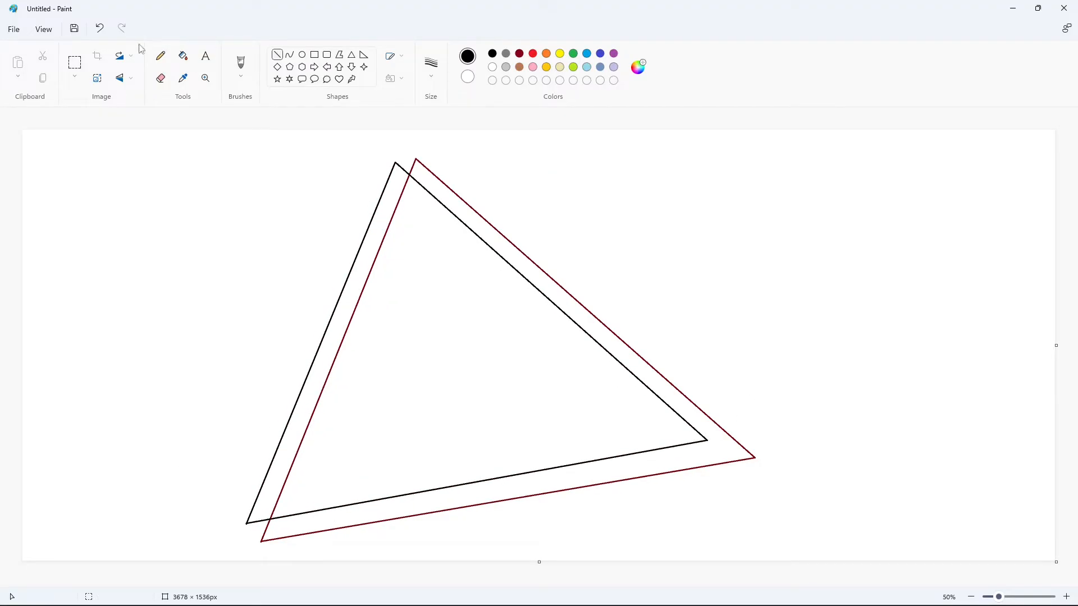
pyautogui.click(183, 56)
pyautogui.click(520, 54)
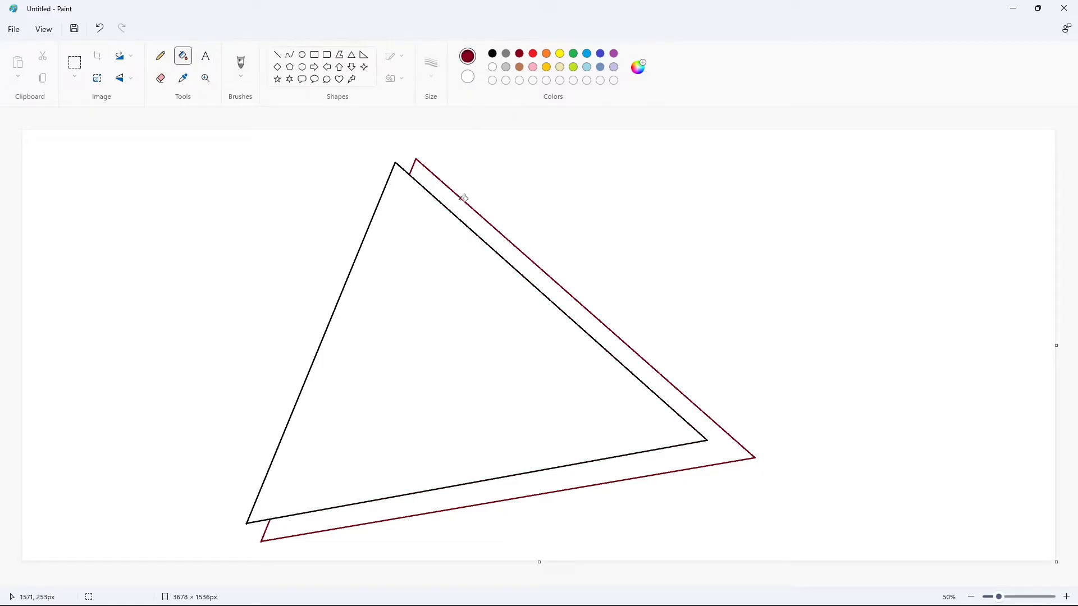
pyautogui.click(413, 175)
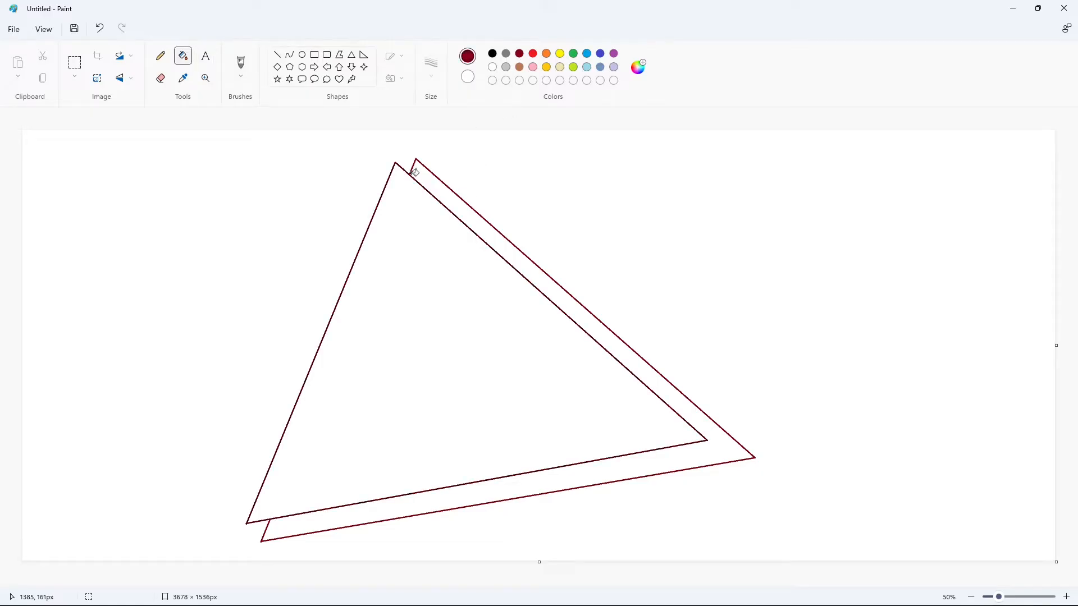
# Draw the slanted square front of a letter O in thicker black lines over the triangles' apex, and clear the triangle line inside it
pyautogui.click(278, 56)
pyautogui.moveTo(334, 204); pyautogui.dragTo(418, 192)
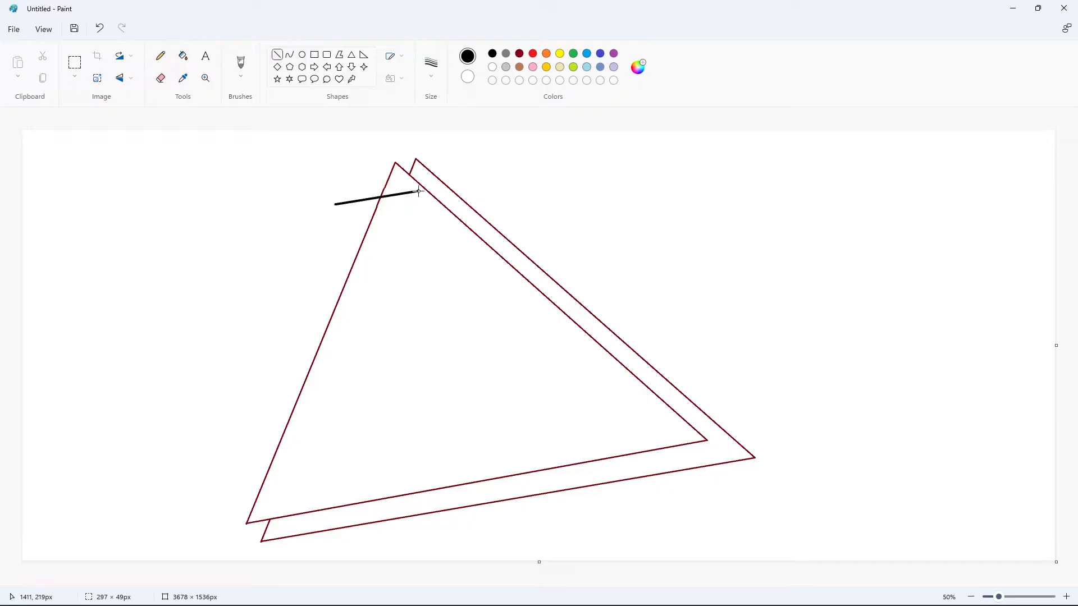
pyautogui.moveTo(335, 204); pyautogui.dragTo(328, 287)
pyautogui.moveTo(419, 191); pyautogui.dragTo(411, 274)
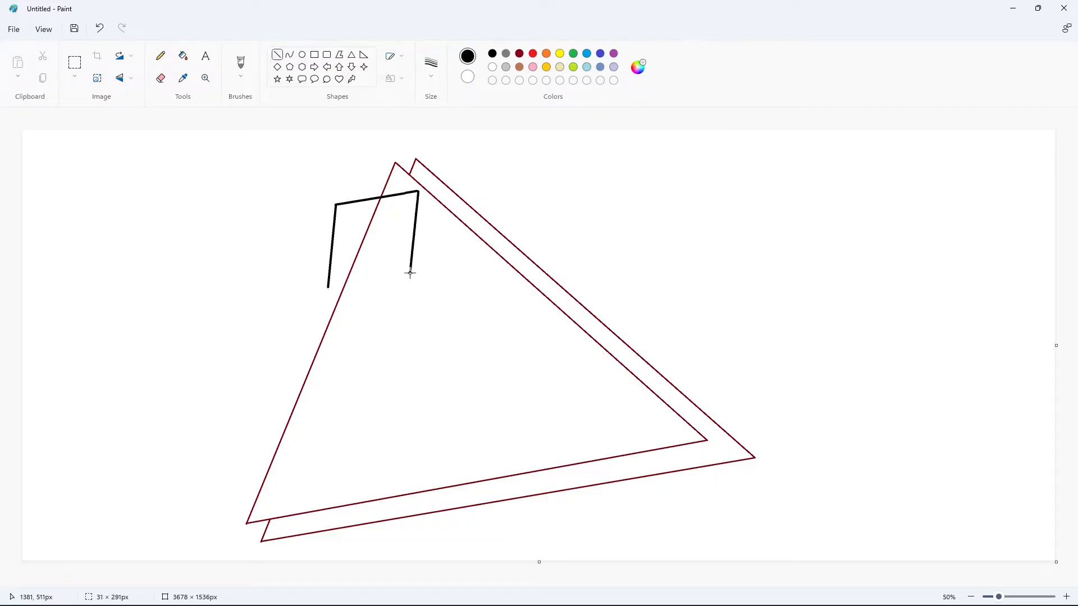
pyautogui.click(329, 287)
pyautogui.moveTo(329, 287); pyautogui.dragTo(410, 275)
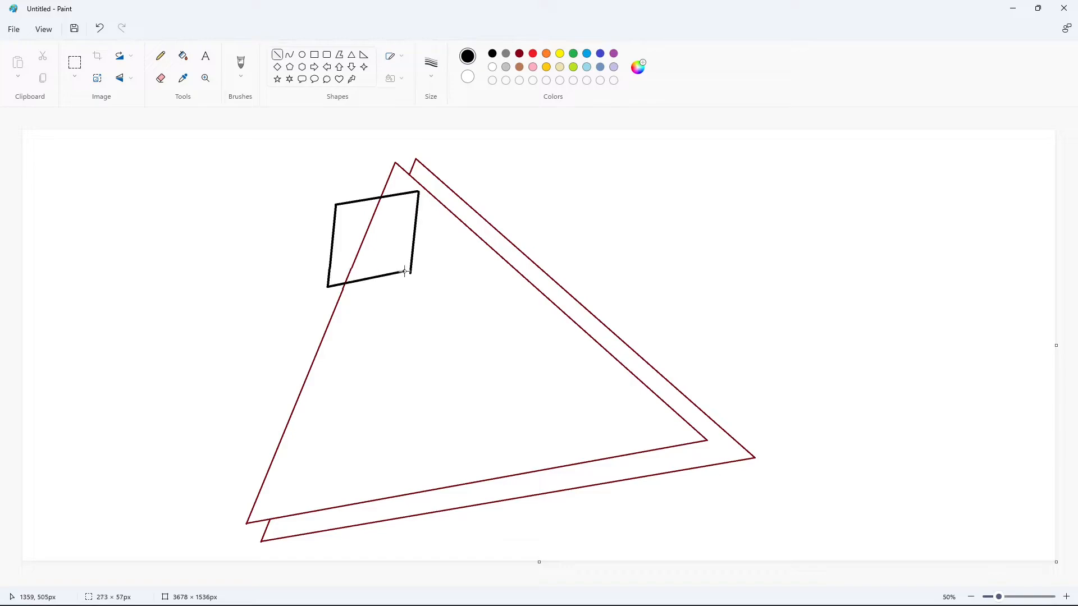
pyautogui.click(436, 241)
pyautogui.click(183, 57)
pyautogui.click(376, 210)
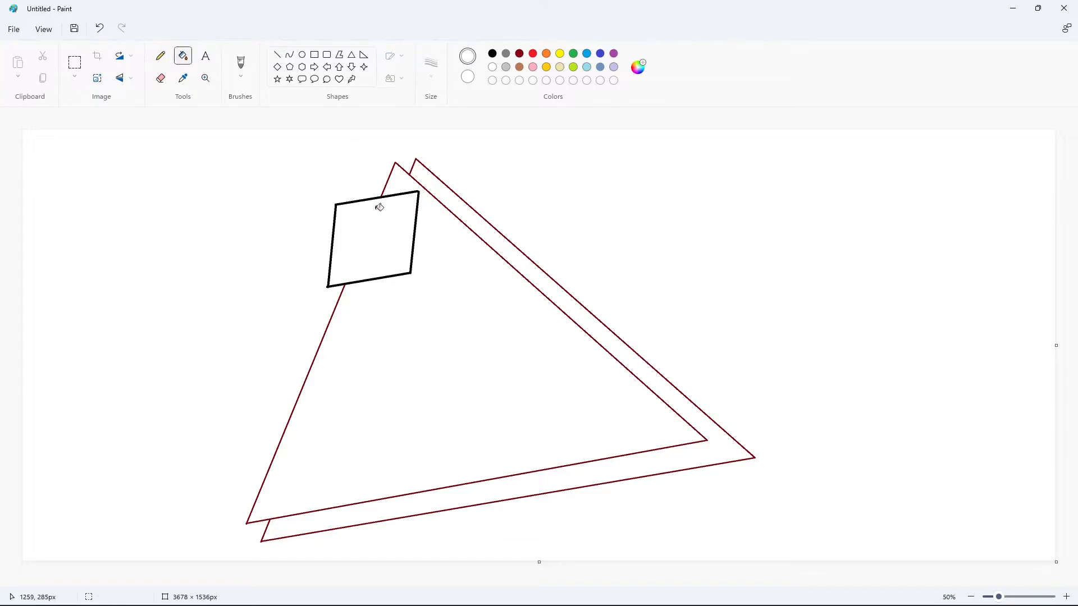
# Draw a small black slanted square with inner depth lines at the centre of the O
pyautogui.click(277, 54)
pyautogui.click(493, 53)
pyautogui.moveTo(359, 227)
pyautogui.mouseDown()
pyautogui.moveTo(386, 224)
pyautogui.moveTo(383, 249)
pyautogui.moveTo(357, 252)
pyautogui.moveTo(383, 249)
pyautogui.moveTo(377, 242)
pyautogui.mouseUp()
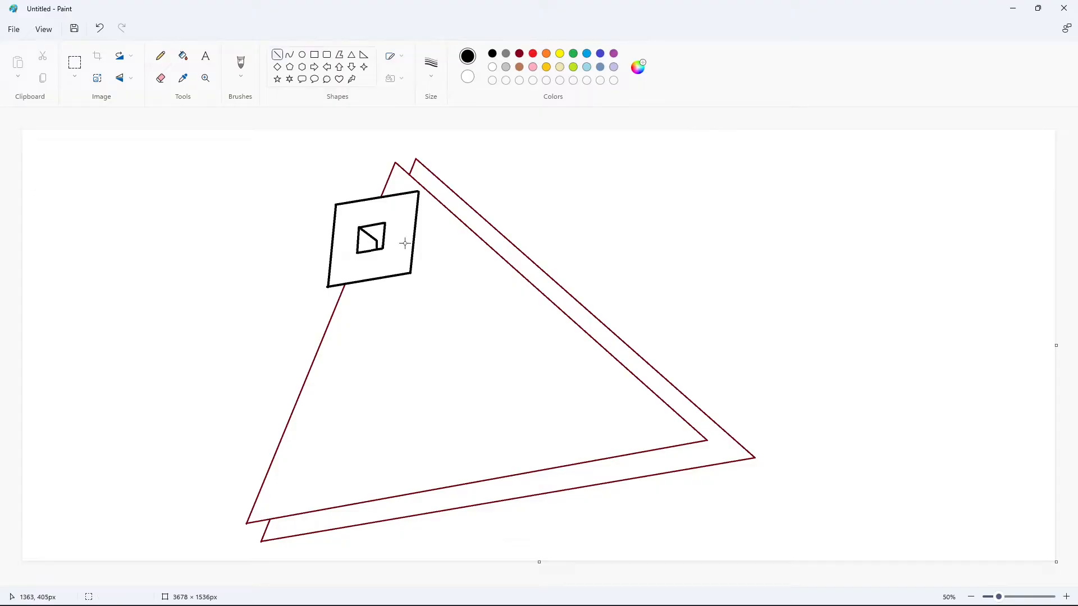
# Add black depth faces along the right and bottom sides of the O, clearing the triangle lines inside them
pyautogui.moveTo(420, 196); pyautogui.dragTo(432, 204)
pyautogui.moveTo(411, 274); pyautogui.dragTo(425, 286)
pyautogui.moveTo(433, 205); pyautogui.dragTo(425, 285)
pyautogui.moveTo(326, 287); pyautogui.dragTo(425, 287)
pyautogui.click(183, 55)
pyautogui.click(492, 67)
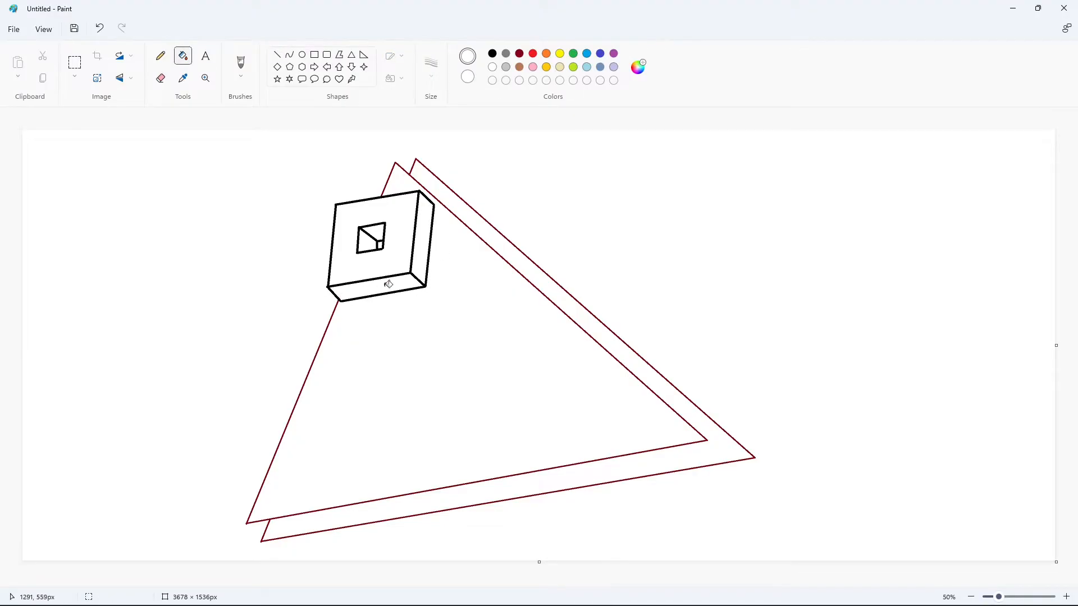
# Draw the stem edges of a slanted black letter K just right of the O block
pyautogui.click(277, 55)
pyautogui.moveTo(439, 207); pyautogui.dragTo(432, 289)
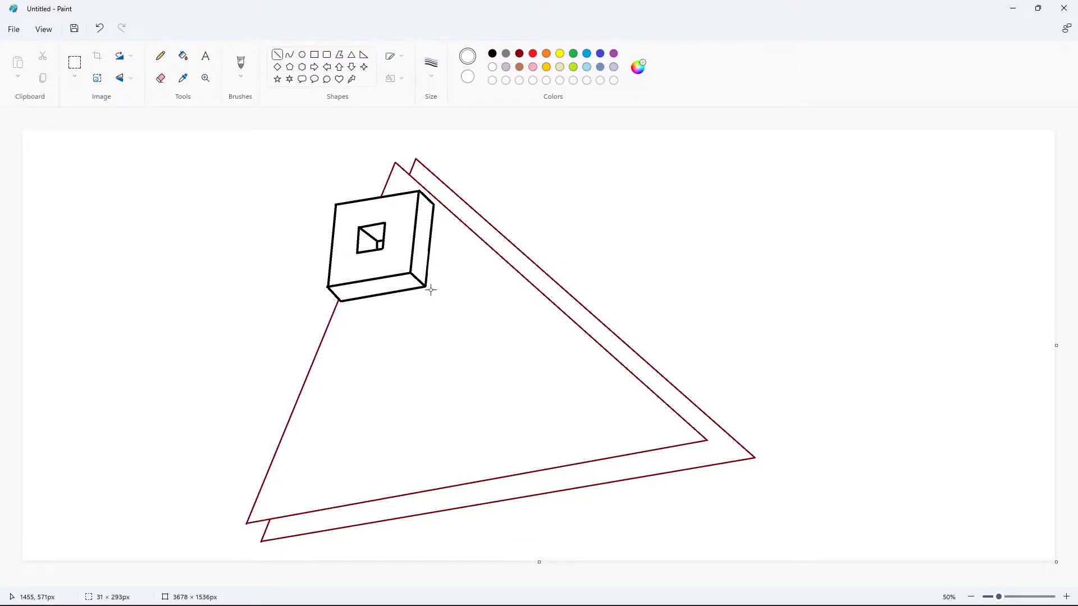
pyautogui.click(493, 54)
pyautogui.click(511, 147)
pyautogui.moveTo(441, 207); pyautogui.dragTo(476, 201)
pyautogui.moveTo(432, 289); pyautogui.dragTo(466, 284)
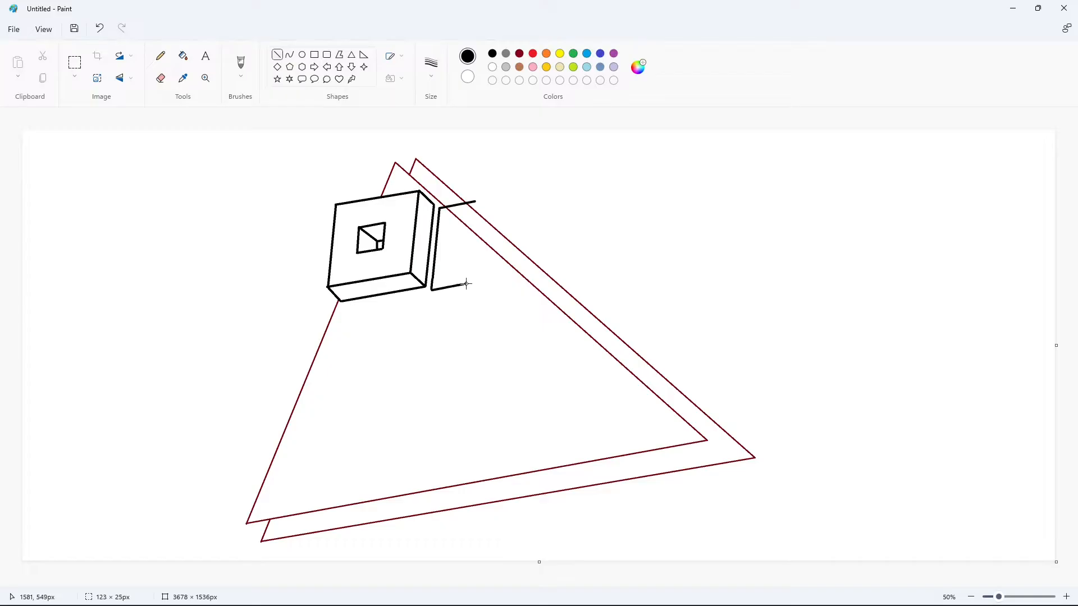
pyautogui.moveTo(476, 201); pyautogui.dragTo(473, 225)
pyautogui.moveTo(466, 283); pyautogui.dragTo(467, 272)
# Draw the arm and leg of the K beside the O to close its front outline
pyautogui.moveTo(473, 224); pyautogui.dragTo(524, 193)
pyautogui.moveTo(467, 267); pyautogui.dragTo(515, 276)
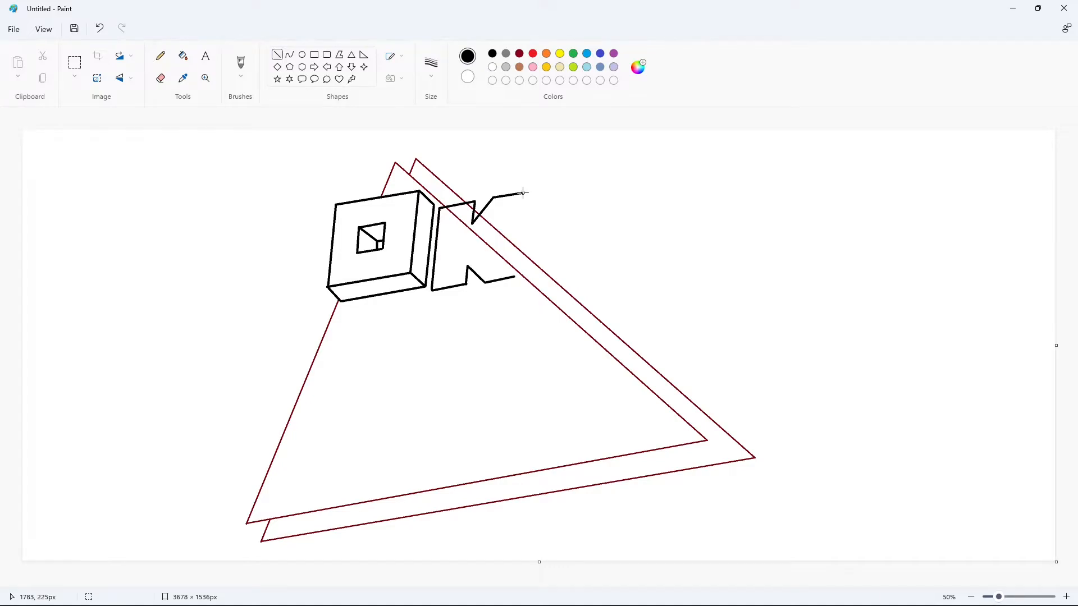
pyautogui.moveTo(523, 193); pyautogui.dragTo(520, 222)
pyautogui.click(571, 221)
pyautogui.moveTo(514, 276)
pyautogui.mouseDown()
pyautogui.moveTo(519, 244)
pyautogui.moveTo(533, 257)
pyautogui.mouseUp()
# Clear the triangle lines crossing the front face of the K by filling them white
pyautogui.click(183, 56)
pyautogui.click(519, 54)
pyautogui.click(478, 225)
pyautogui.click(478, 208)
pyautogui.click(492, 67)
pyautogui.click(478, 226)
pyautogui.click(478, 208)
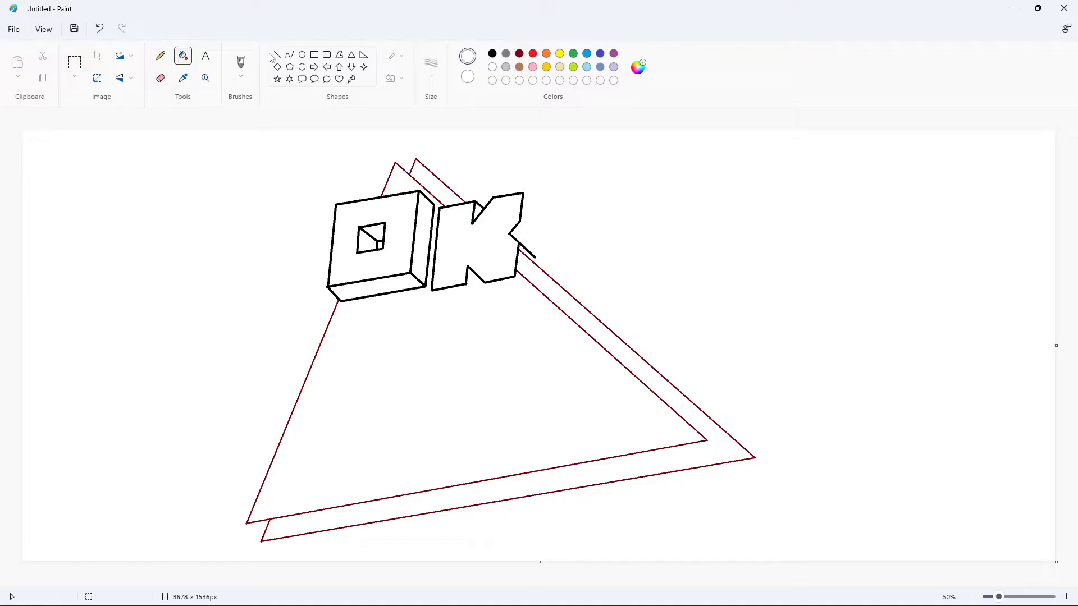
# Add black depth faces to the arm, leg and stem of the K beside the O
pyautogui.click(275, 55)
pyautogui.click(492, 53)
pyautogui.moveTo(524, 192)
pyautogui.mouseDown()
pyautogui.moveTo(542, 210)
pyautogui.moveTo(523, 248)
pyautogui.moveTo(531, 291)
pyautogui.moveTo(497, 296)
pyautogui.moveTo(530, 291)
pyautogui.mouseUp()
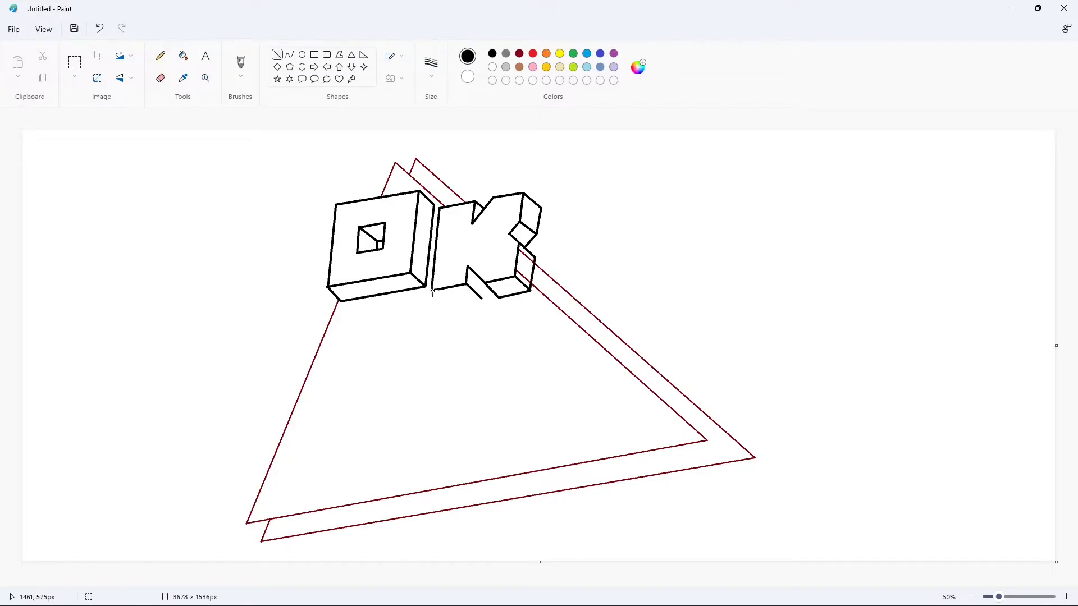
pyautogui.moveTo(431, 291); pyautogui.dragTo(484, 283)
# Clear the triangle lines inside the K's depth faces with white, and recolour the exposed triangle lines at the apex black
pyautogui.click(183, 55)
pyautogui.click(519, 54)
pyautogui.click(525, 267)
pyautogui.click(494, 68)
pyautogui.click(526, 267)
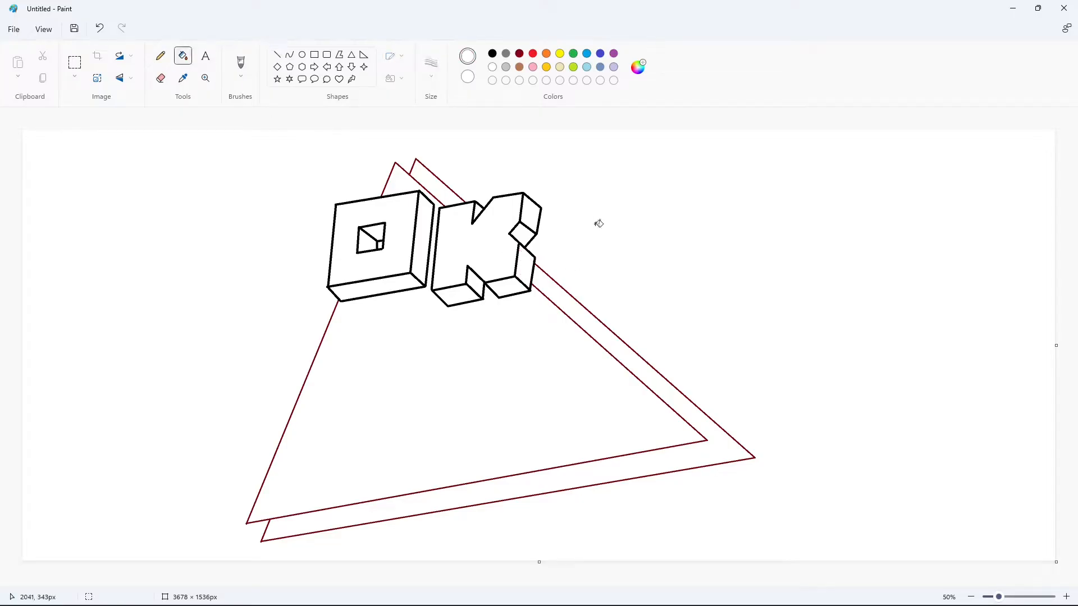
pyautogui.click(493, 53)
# Draw the stem edges of a larger slanted black K below and left of the O block
pyautogui.click(276, 54)
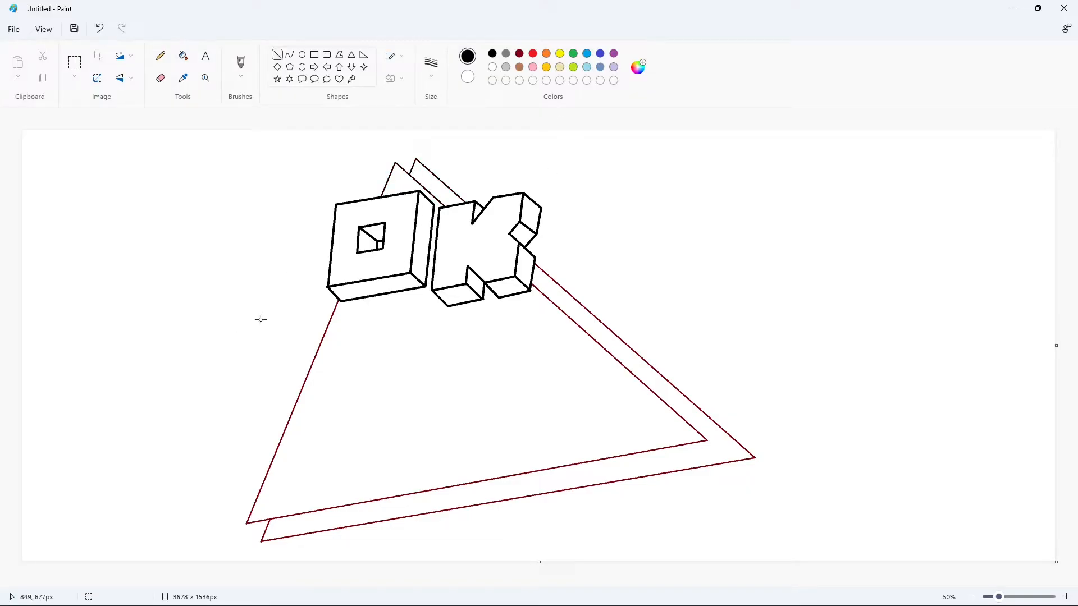
pyautogui.moveTo(261, 318); pyautogui.dragTo(247, 450)
pyautogui.moveTo(262, 317); pyautogui.dragTo(315, 311)
pyautogui.moveTo(247, 451); pyautogui.dragTo(301, 442)
pyautogui.moveTo(315, 311); pyautogui.dragTo(312, 346)
pyautogui.moveTo(302, 443); pyautogui.dragTo(304, 413)
# Draw the arm and leg of the larger K to close its front outline
pyautogui.moveTo(312, 346)
pyautogui.mouseDown()
pyautogui.moveTo(346, 305)
pyautogui.moveTo(395, 297)
pyautogui.mouseUp()
pyautogui.moveTo(304, 413)
pyautogui.mouseDown()
pyautogui.moveTo(327, 438)
pyautogui.moveTo(380, 431)
pyautogui.mouseUp()
pyautogui.moveTo(395, 297); pyautogui.dragTo(389, 338)
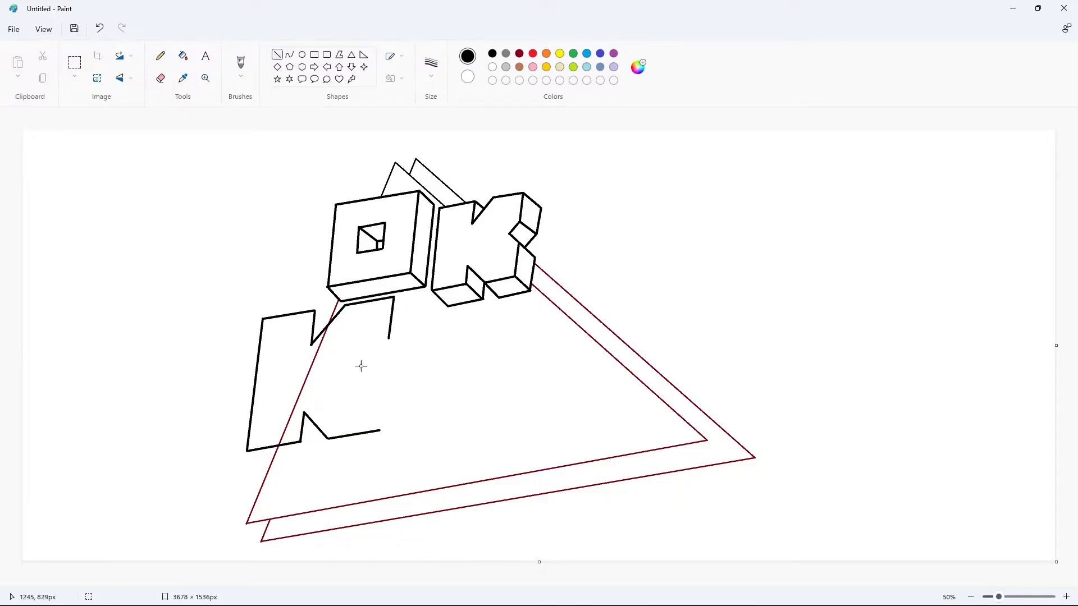
pyautogui.moveTo(379, 430); pyautogui.dragTo(384, 386)
# Add depth edges to the right side of the larger K, and draw a small slanted square period at the foot of its leg
pyautogui.moveTo(389, 339)
pyautogui.mouseDown()
pyautogui.moveTo(361, 365)
pyautogui.moveTo(411, 410)
pyautogui.mouseUp()
pyautogui.moveTo(394, 298)
pyautogui.mouseDown()
pyautogui.moveTo(419, 320)
pyautogui.moveTo(415, 360)
pyautogui.mouseUp()
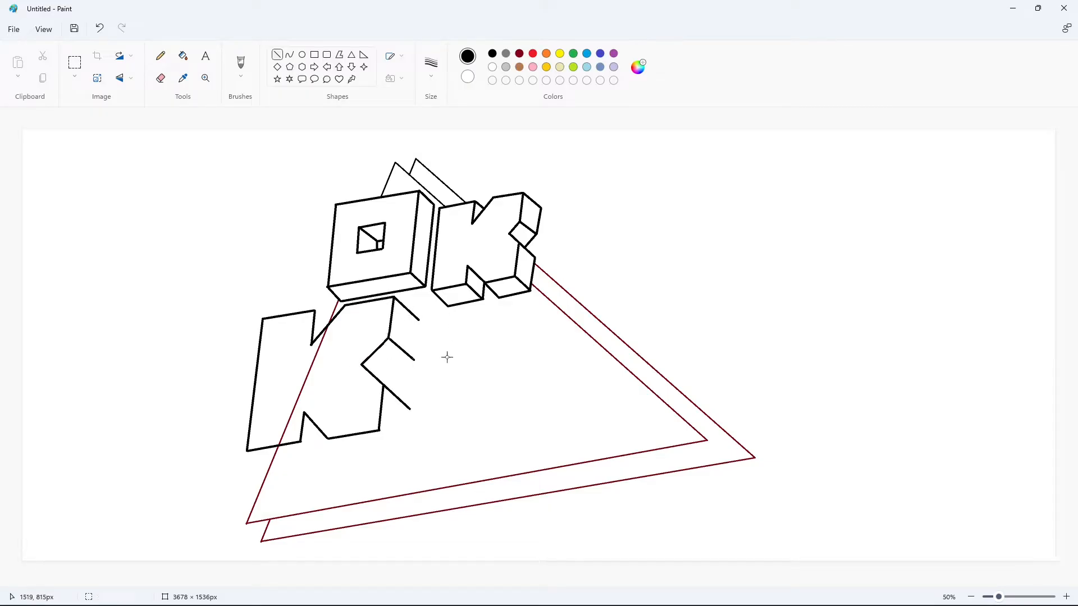
pyautogui.moveTo(419, 320); pyautogui.dragTo(388, 388)
pyautogui.moveTo(376, 447)
pyautogui.mouseDown()
pyautogui.moveTo(397, 426)
pyautogui.moveTo(394, 446)
pyautogui.mouseUp()
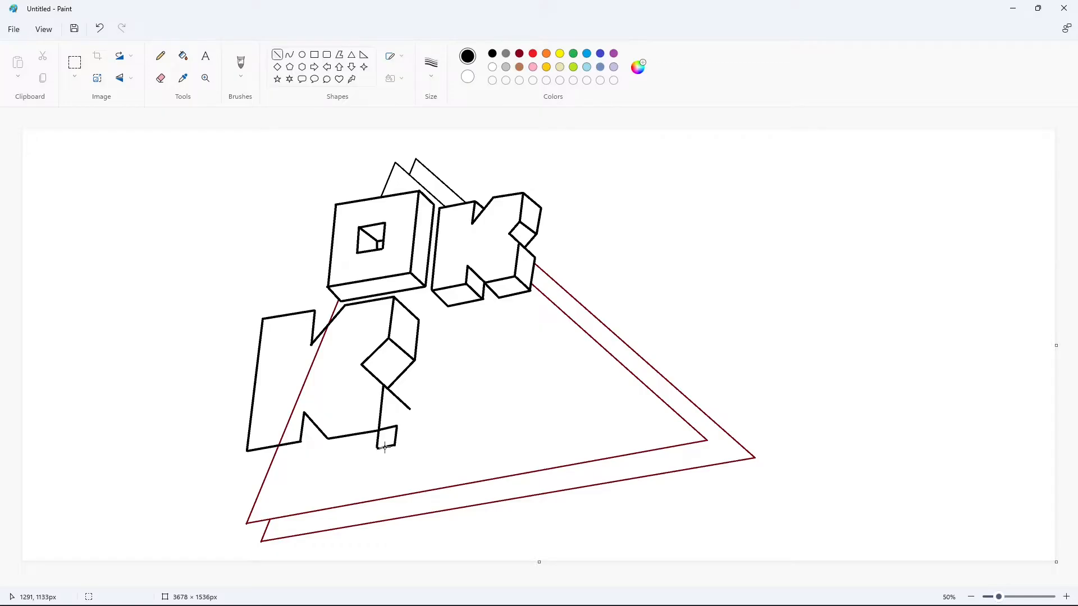
# Add depth faces under the larger K's stem, a depth line in its upper notch, and a depth edge from its leg
pyautogui.moveTo(247, 451); pyautogui.dragTo(270, 478)
pyautogui.moveTo(299, 443)
pyautogui.mouseDown()
pyautogui.moveTo(327, 466)
pyautogui.moveTo(310, 470)
pyautogui.moveTo(327, 466)
pyautogui.moveTo(328, 439)
pyautogui.mouseUp()
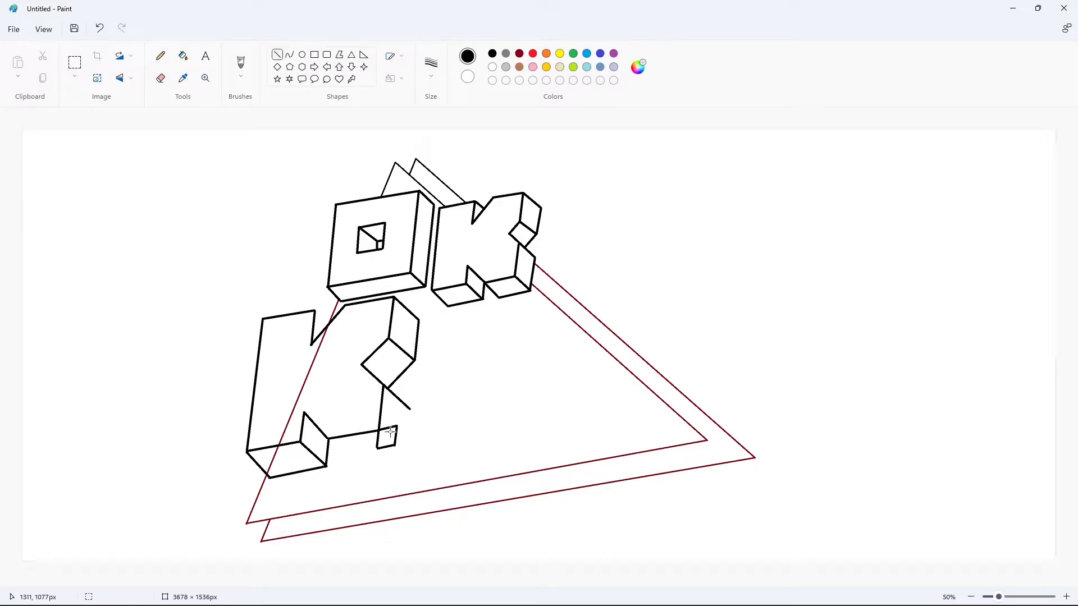
pyautogui.moveTo(315, 311); pyautogui.dragTo(330, 325)
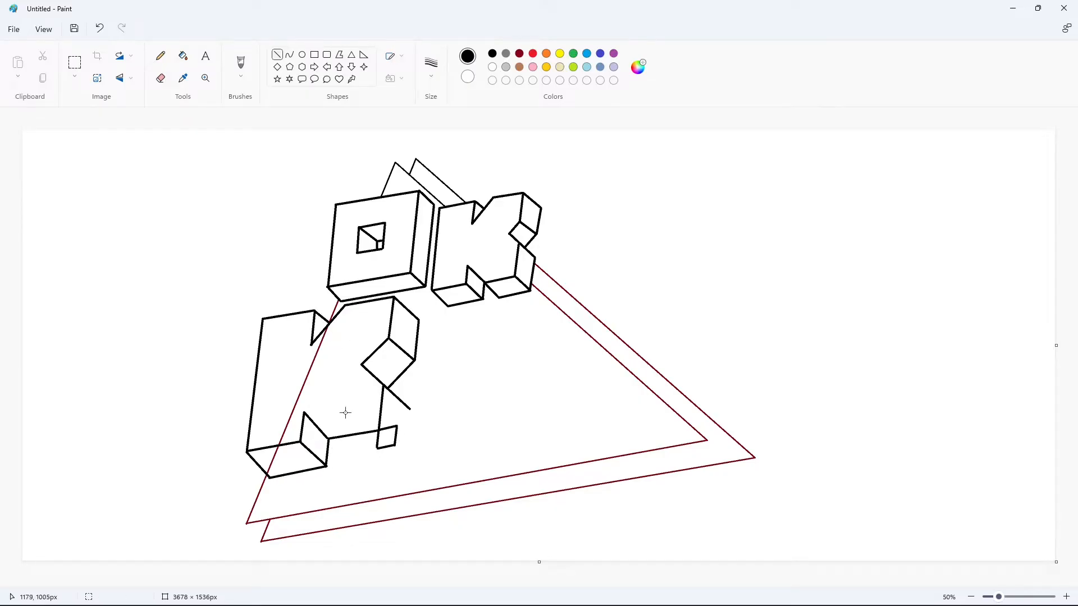
pyautogui.moveTo(328, 439); pyautogui.dragTo(352, 463)
# Clear the triangle lines inside the larger K with white, and recolour the short triangle segment above it black
pyautogui.click(183, 55)
pyautogui.click(493, 67)
pyautogui.click(316, 356)
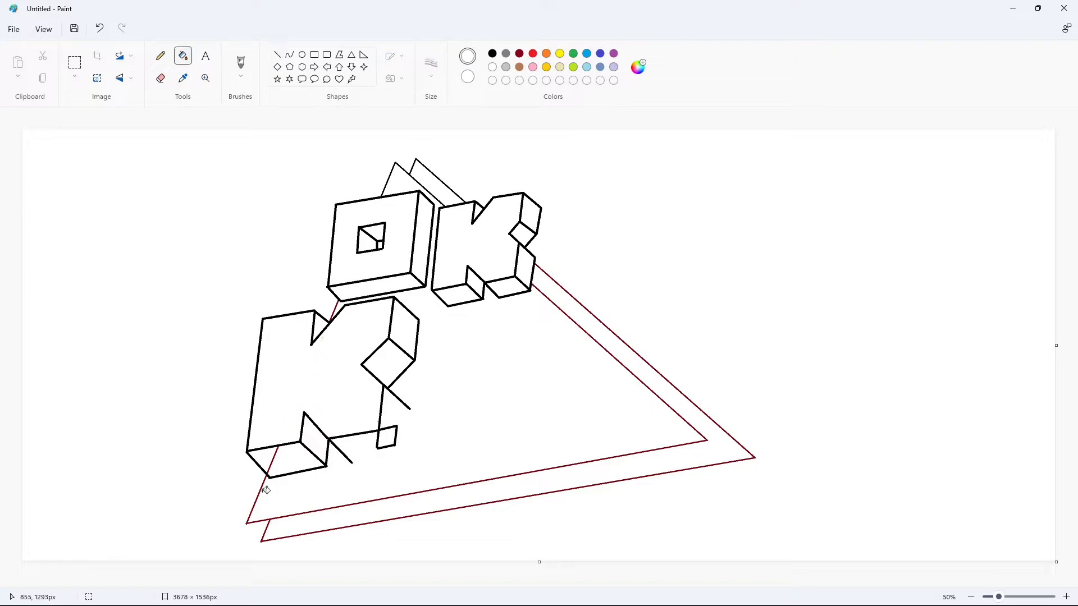
pyautogui.click(276, 455)
pyautogui.click(493, 54)
pyautogui.click(335, 311)
# Draw a large slanted black O beside the larger K, with a small slanted square hole and inner depth lines at its centre
pyautogui.click(276, 55)
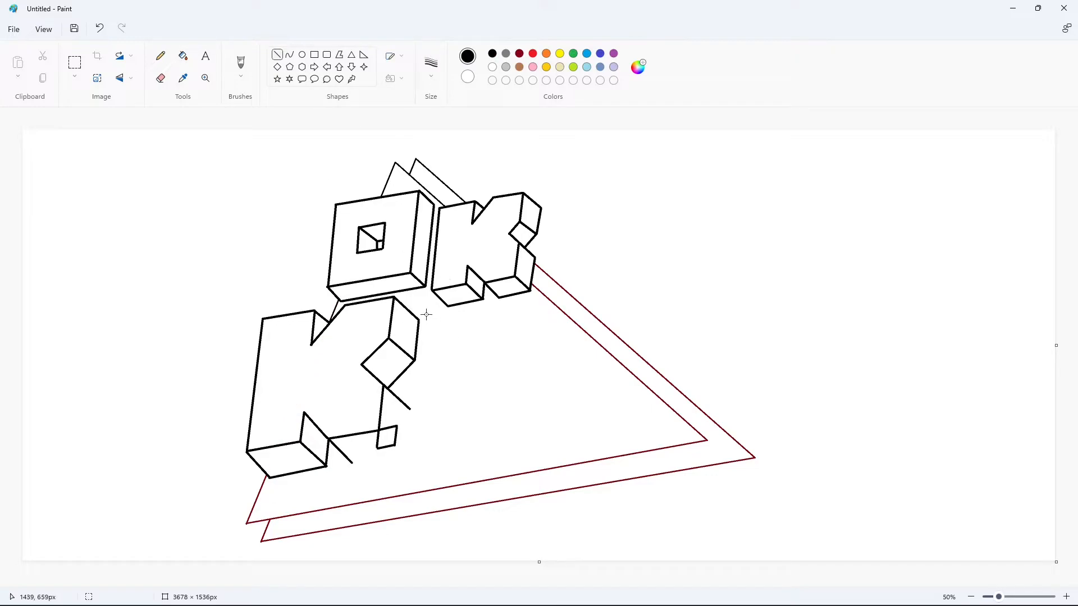
pyautogui.moveTo(426, 315)
pyautogui.mouseDown()
pyautogui.moveTo(413, 446)
pyautogui.moveTo(559, 290)
pyautogui.moveTo(548, 423)
pyautogui.moveTo(564, 419)
pyautogui.moveTo(544, 426)
pyautogui.mouseUp()
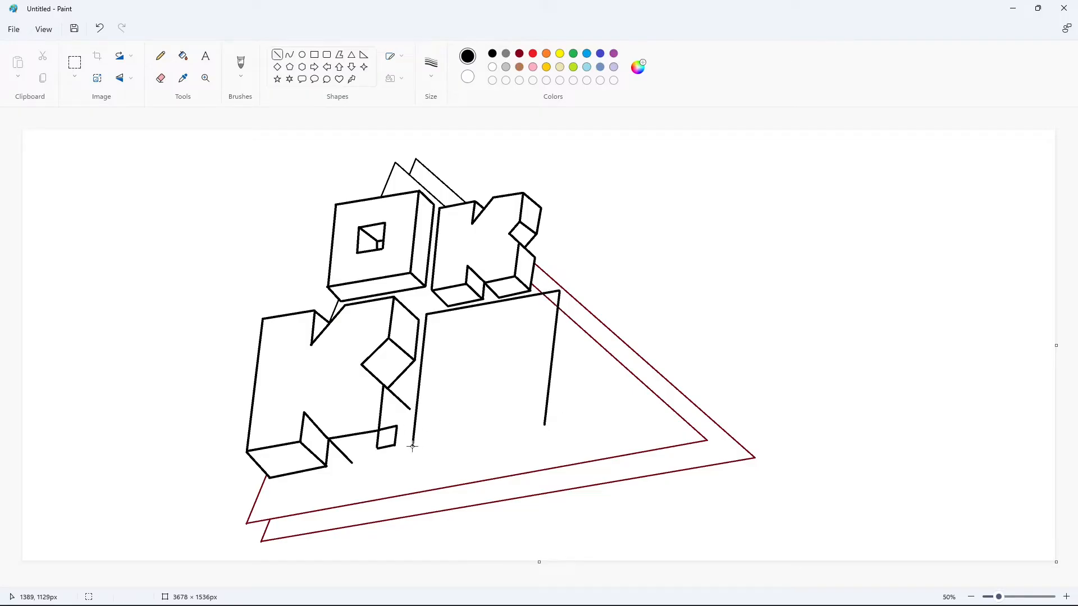
pyautogui.moveTo(412, 447); pyautogui.dragTo(545, 425)
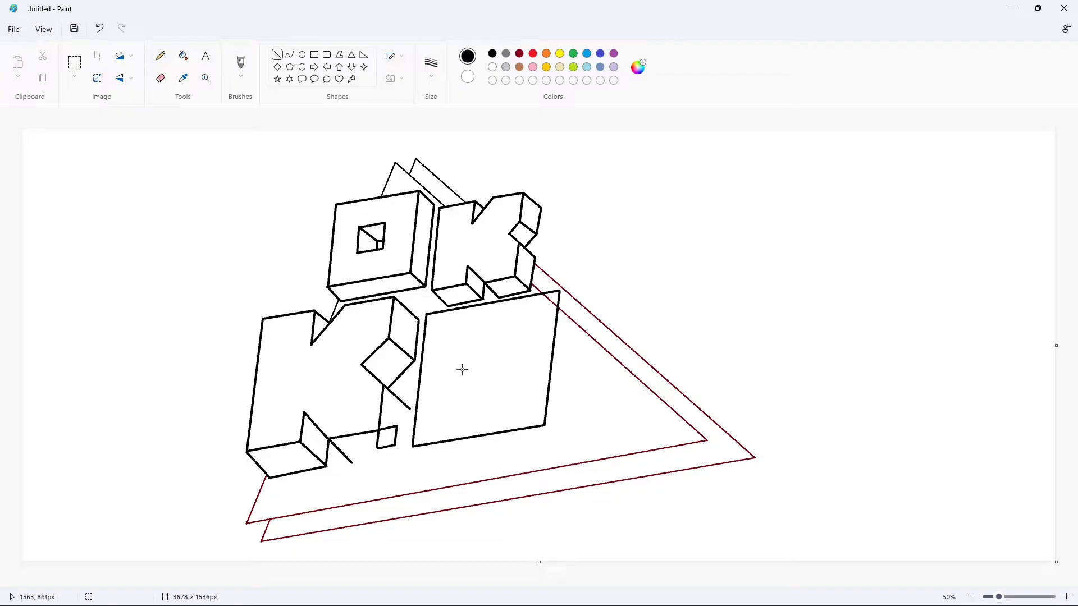
pyautogui.moveTo(467, 352)
pyautogui.mouseDown()
pyautogui.moveTo(464, 388)
pyautogui.moveTo(503, 344)
pyautogui.moveTo(499, 382)
pyautogui.moveTo(464, 388)
pyautogui.moveTo(492, 373)
pyautogui.mouseUp()
# Add the side and bottom depth edges of the large O, and draw a small period block with depth edges at its lower-right corner
pyautogui.moveTo(559, 292); pyautogui.dragTo(586, 312)
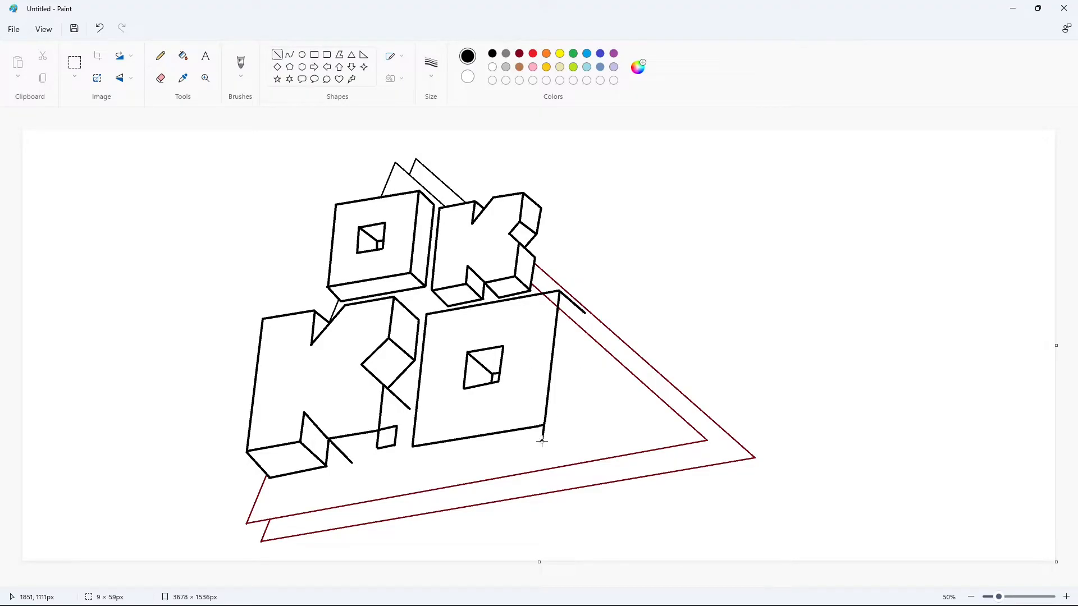
pyautogui.moveTo(542, 442)
pyautogui.mouseDown()
pyautogui.moveTo(562, 421)
pyautogui.moveTo(559, 439)
pyautogui.mouseUp()
pyautogui.moveTo(580, 435); pyautogui.dragTo(558, 453)
pyautogui.moveTo(584, 314); pyautogui.dragTo(571, 434)
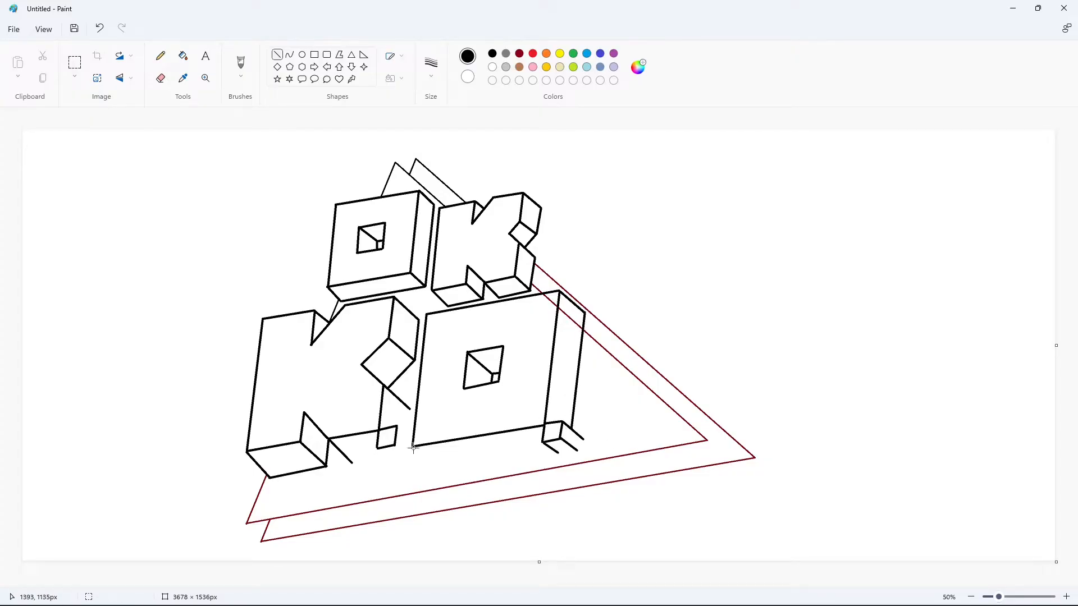
pyautogui.moveTo(413, 447)
pyautogui.mouseDown()
pyautogui.moveTo(442, 478)
pyautogui.moveTo(547, 447)
pyautogui.mouseUp()
pyautogui.click(515, 413)
# Add depth faces to the period between the larger K and O, and complete the depth edges of the K's leg
pyautogui.moveTo(397, 426)
pyautogui.mouseDown()
pyautogui.moveTo(412, 442)
pyautogui.moveTo(396, 463)
pyautogui.mouseUp()
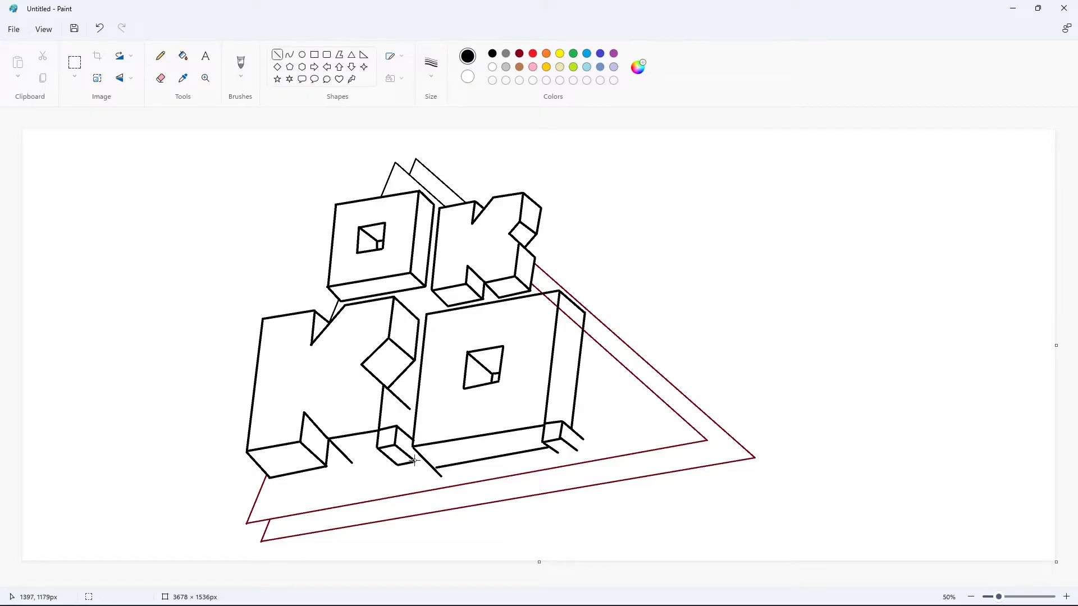
pyautogui.moveTo(352, 463); pyautogui.dragTo(388, 456)
pyautogui.click(445, 453)
pyautogui.moveTo(410, 409); pyautogui.dragTo(410, 434)
pyautogui.click(456, 415)
# Clear the triangle lines crossing the large O and its side face by filling them white
pyautogui.click(183, 56)
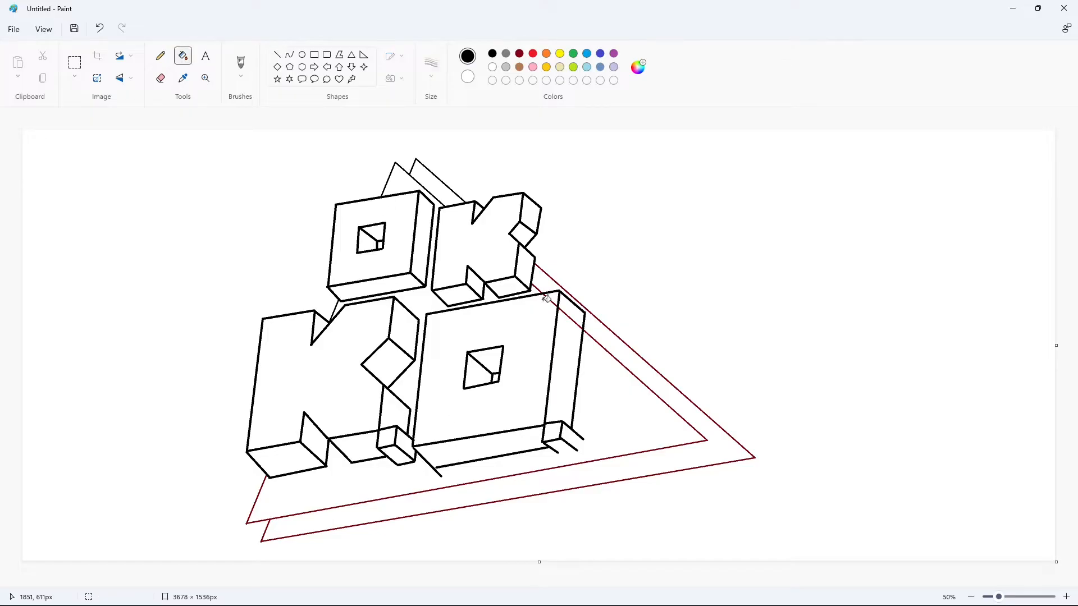
pyautogui.click(493, 67)
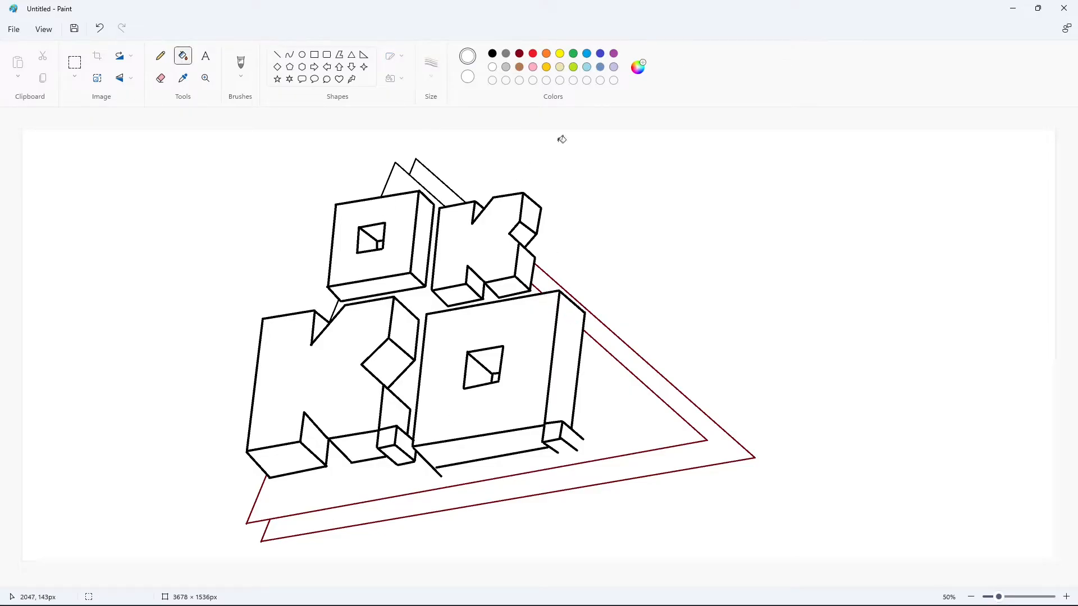
# Draw the slanted black front face of an exclamation mark's bar to the right of the large O
pyautogui.click(277, 55)
pyautogui.moveTo(595, 279); pyautogui.dragTo(584, 376)
pyautogui.click(494, 55)
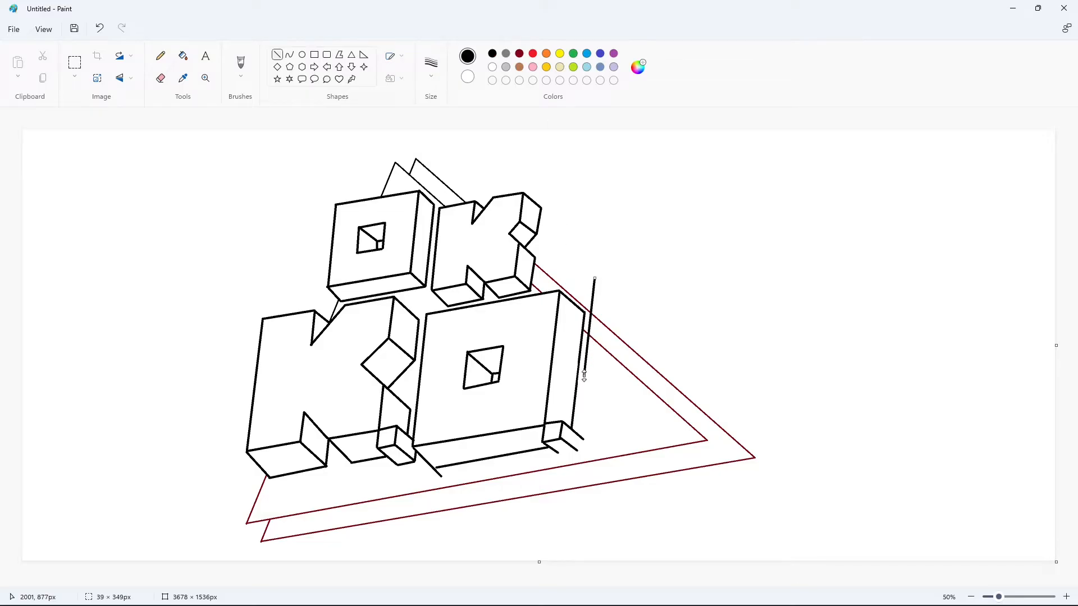
pyautogui.click(633, 349)
pyautogui.moveTo(595, 277)
pyautogui.mouseDown()
pyautogui.moveTo(635, 271)
pyautogui.moveTo(622, 369)
pyautogui.mouseUp()
pyautogui.click(678, 276)
pyautogui.click(686, 358)
pyautogui.click(708, 354)
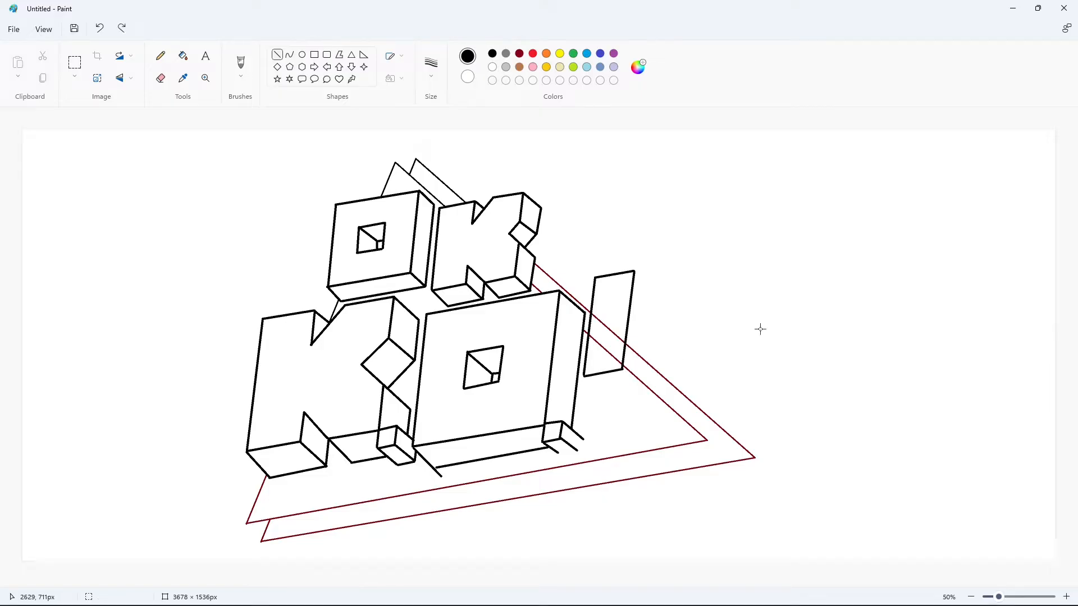
# Add the right-hand depth face to the exclamation mark's bar
pyautogui.moveTo(634, 271)
pyautogui.mouseDown()
pyautogui.moveTo(663, 296)
pyautogui.moveTo(650, 393)
pyautogui.mouseUp()
pyautogui.click(729, 297)
pyautogui.click(699, 375)
pyautogui.click(702, 370)
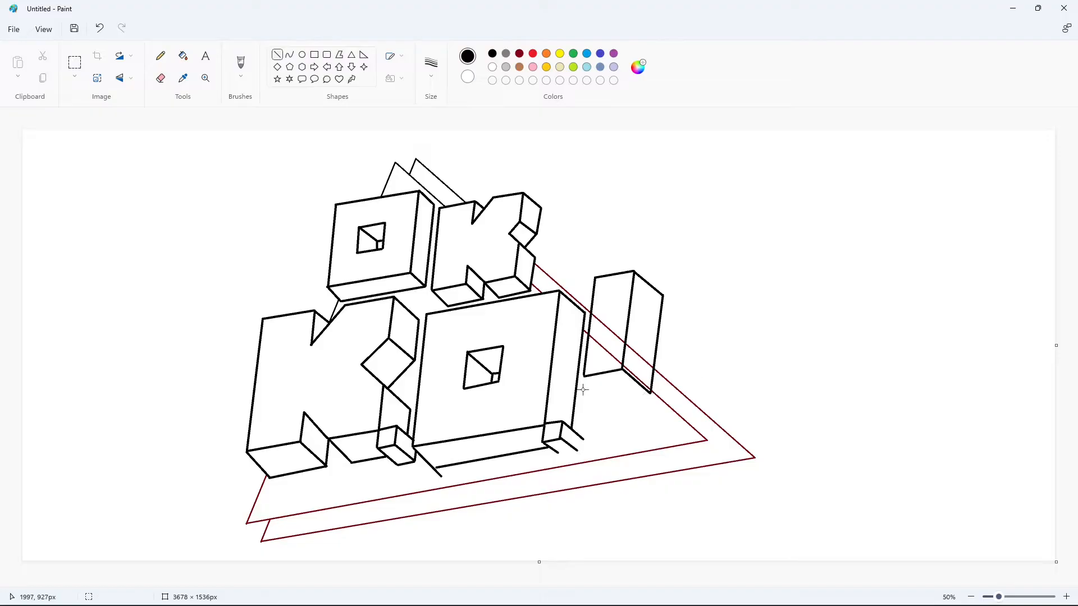
# Draw the slanted front face and right-hand depth face of the exclamation mark's dot below its bar
pyautogui.moveTo(582, 390)
pyautogui.mouseDown()
pyautogui.moveTo(622, 385)
pyautogui.moveTo(650, 408)
pyautogui.moveTo(618, 409)
pyautogui.moveTo(646, 429)
pyautogui.mouseUp()
pyautogui.click(680, 381)
pyautogui.click(654, 399)
pyautogui.click(677, 389)
pyautogui.moveTo(580, 390)
pyautogui.mouseDown()
pyautogui.moveTo(579, 418)
pyautogui.moveTo(646, 430)
pyautogui.mouseUp()
pyautogui.click(681, 396)
pyautogui.click(710, 411)
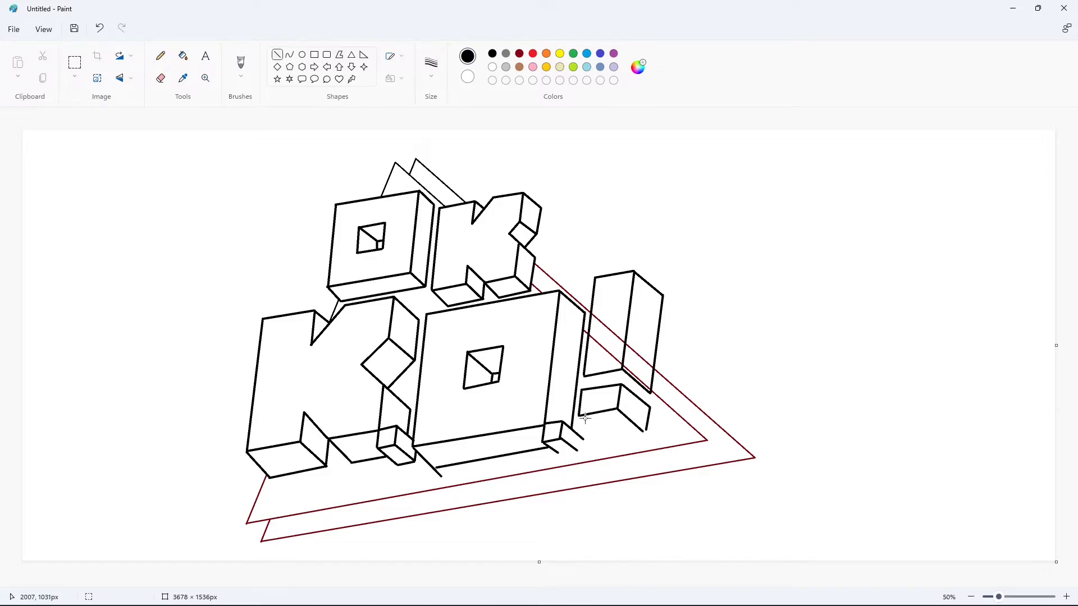
# Add the bottom depth edges to the exclamation mark's dot and bar with black lines
pyautogui.moveTo(585, 418); pyautogui.dragTo(603, 437)
pyautogui.click(749, 367)
pyautogui.moveTo(584, 376)
pyautogui.mouseDown()
pyautogui.moveTo(638, 395)
pyautogui.moveTo(607, 437)
pyautogui.mouseUp()
pyautogui.click(663, 388)
pyautogui.click(681, 385)
pyautogui.click(715, 402)
# Clear the triangle lines crossing the exclamation mark's bar and its side face by filling them white
pyautogui.click(183, 56)
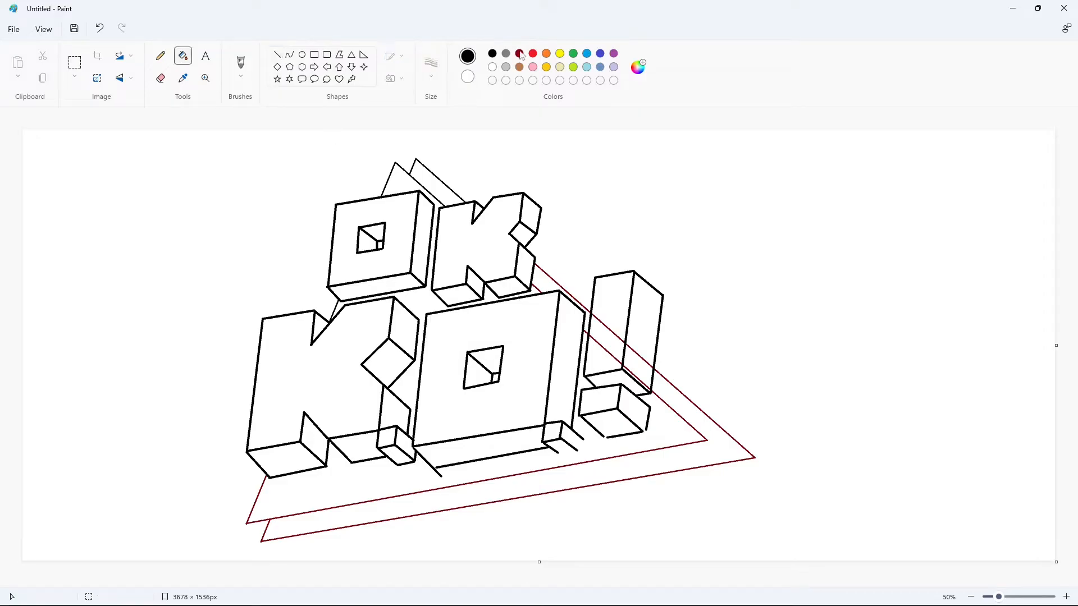
pyautogui.click(519, 53)
pyautogui.click(606, 339)
pyautogui.click(637, 366)
pyautogui.click(493, 67)
pyautogui.click(602, 342)
pyautogui.click(636, 366)
# Recolor the black outlines of the block letters and triangles dark red with the Fill tool
pyautogui.click(519, 53)
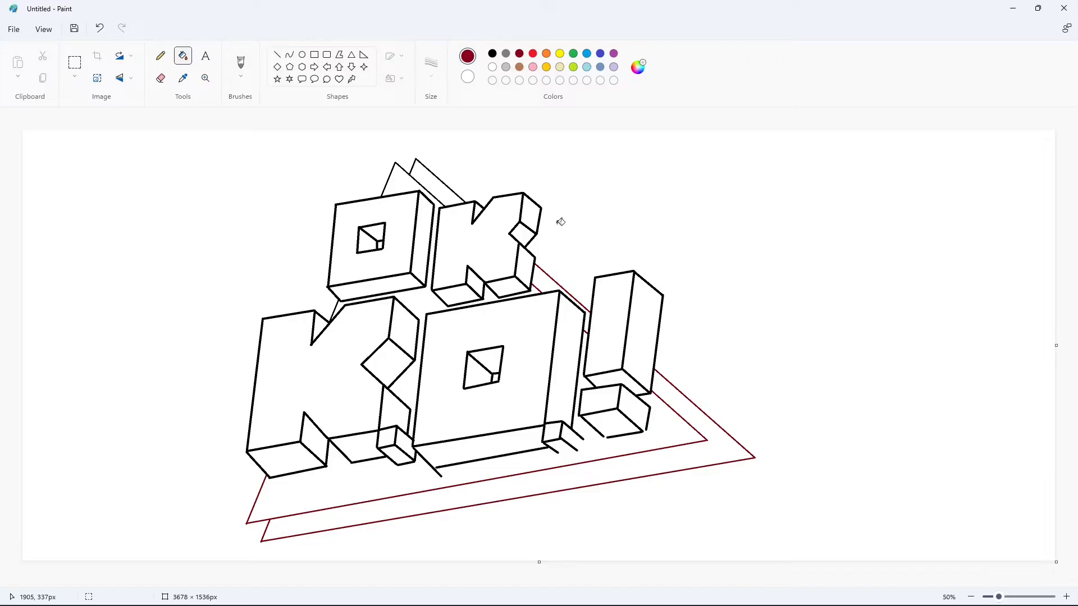
pyautogui.click(493, 54)
pyautogui.click(519, 54)
pyautogui.click(477, 305)
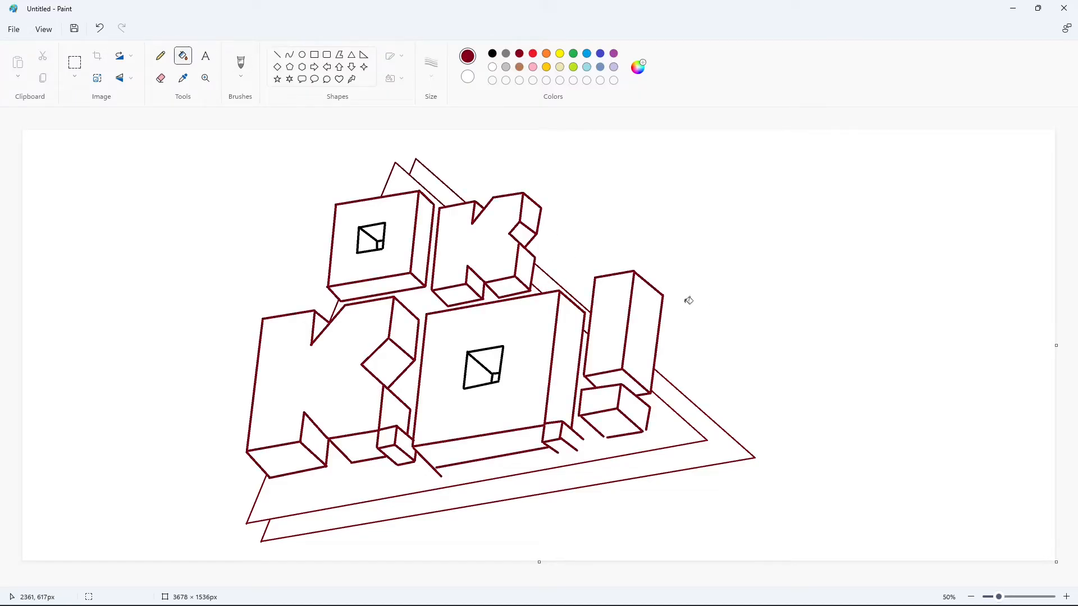
# Draw the rounded stem of a large black letter L with curves below the big K's left foot
pyautogui.click(289, 54)
pyautogui.click(492, 53)
pyautogui.moveTo(285, 468); pyautogui.dragTo(274, 518)
pyautogui.doubleClick(278, 512)
pyautogui.moveTo(286, 467)
pyautogui.mouseDown()
pyautogui.moveTo(297, 473)
pyautogui.moveTo(286, 511)
pyautogui.moveTo(308, 510)
pyautogui.moveTo(274, 525)
pyautogui.mouseUp()
pyautogui.click(293, 459)
pyautogui.click(305, 462)
pyautogui.click(346, 466)
pyautogui.click(292, 484)
pyautogui.click(290, 495)
pyautogui.click(329, 485)
# Close the L's foot with black curves and clear the dark red lines inside the letter with white fill
pyautogui.click(308, 502)
pyautogui.click(311, 500)
pyautogui.click(349, 506)
pyautogui.click(292, 519)
pyautogui.click(306, 516)
pyautogui.click(375, 518)
pyautogui.hotkey('ctrl', 'z')
pyautogui.click(295, 518)
pyautogui.click(308, 513)
pyautogui.click(412, 505)
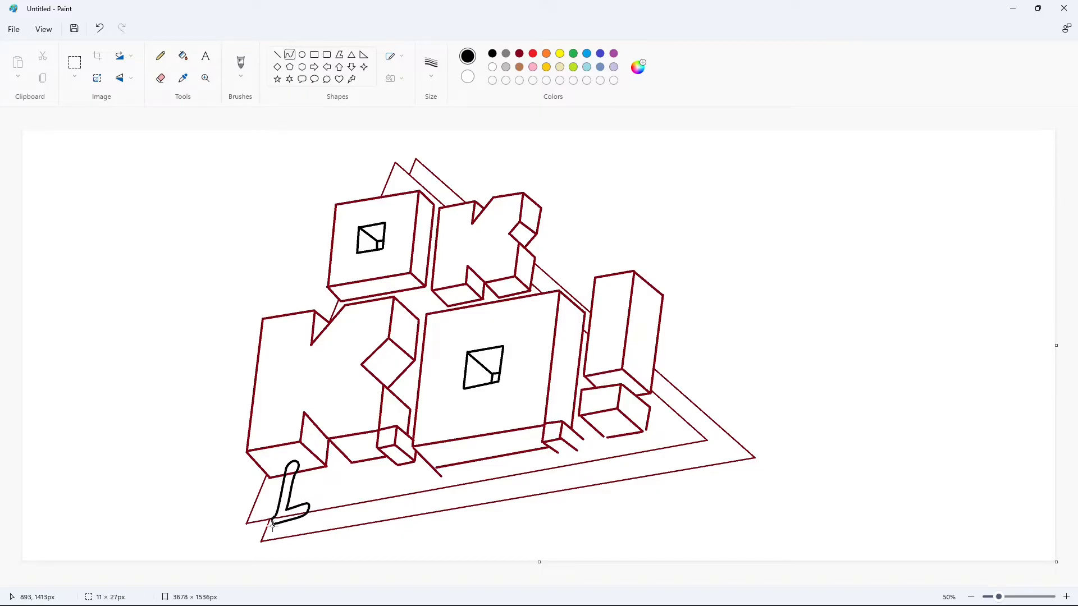
pyautogui.click(183, 55)
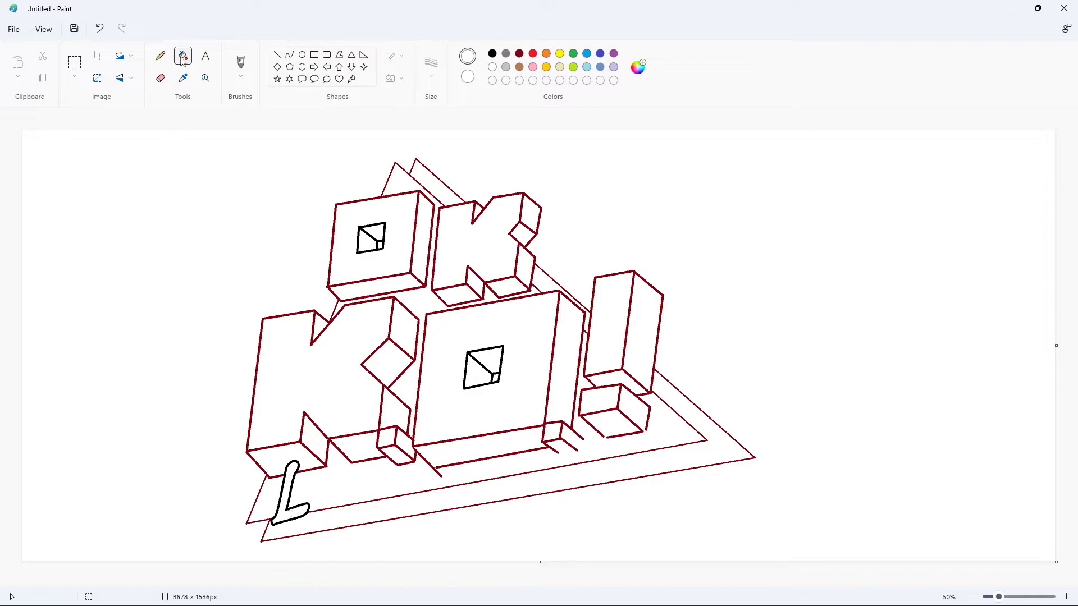
# Draw the curved top arm of a smaller black letter E beside the L
pyautogui.click(492, 54)
pyautogui.click(290, 55)
pyautogui.moveTo(315, 486)
pyautogui.mouseDown()
pyautogui.moveTo(337, 476)
pyautogui.moveTo(322, 486)
pyautogui.mouseUp()
pyautogui.click(311, 483)
pyautogui.click(307, 478)
pyautogui.click(341, 479)
pyautogui.click(341, 480)
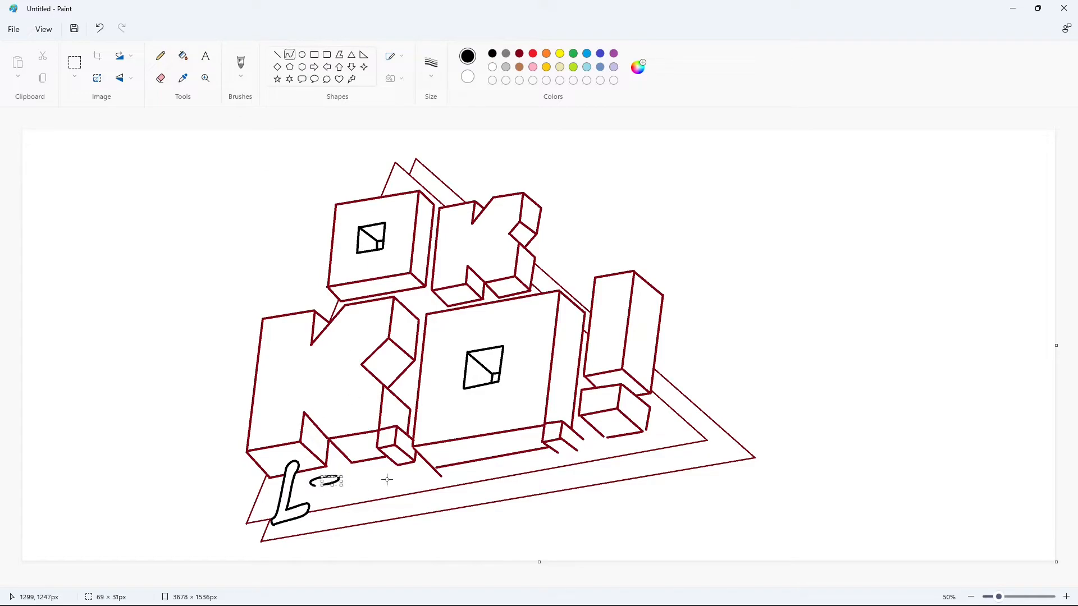
pyautogui.click(385, 480)
# Complete the small E's middle arm, bottom arm and stem with black curves
pyautogui.click(326, 502)
pyautogui.moveTo(320, 499); pyautogui.dragTo(322, 499)
pyautogui.click(339, 497)
pyautogui.click(341, 503)
pyautogui.click(388, 503)
pyautogui.click(312, 508)
pyautogui.click(312, 511)
pyautogui.click(381, 505)
pyautogui.click(338, 487)
pyautogui.click(339, 491)
pyautogui.click(398, 491)
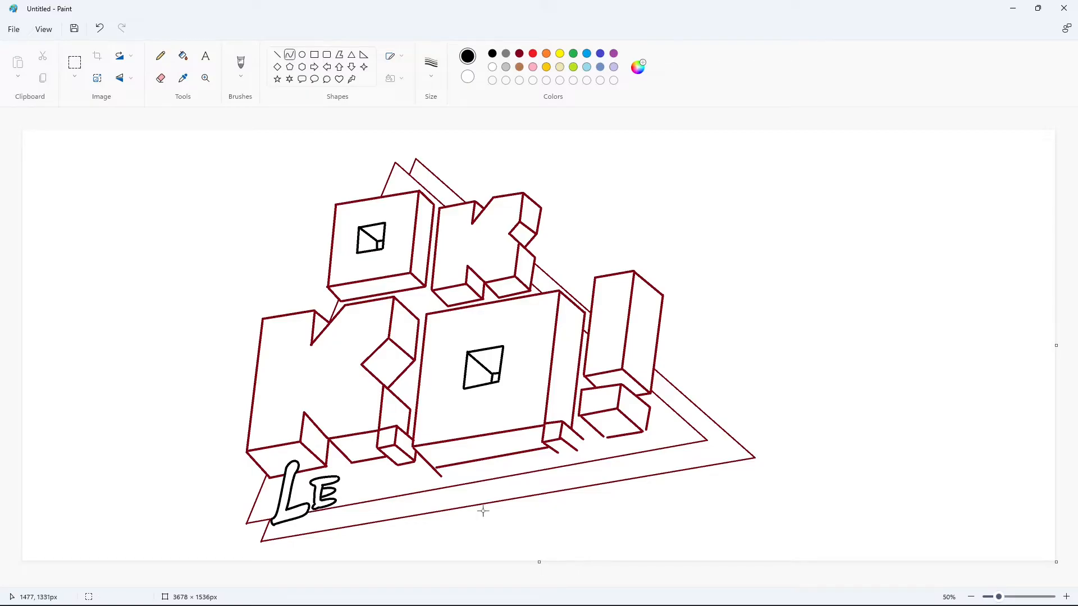
# Clean up the inside of the small E with a short white line
pyautogui.click(1067, 597)
pyautogui.scroll(-8, 730, 506)
pyautogui.moveTo(445, 582); pyautogui.dragTo(536, 582)
pyautogui.click(278, 55)
pyautogui.click(493, 67)
pyautogui.moveTo(446, 415); pyautogui.dragTo(437, 416)
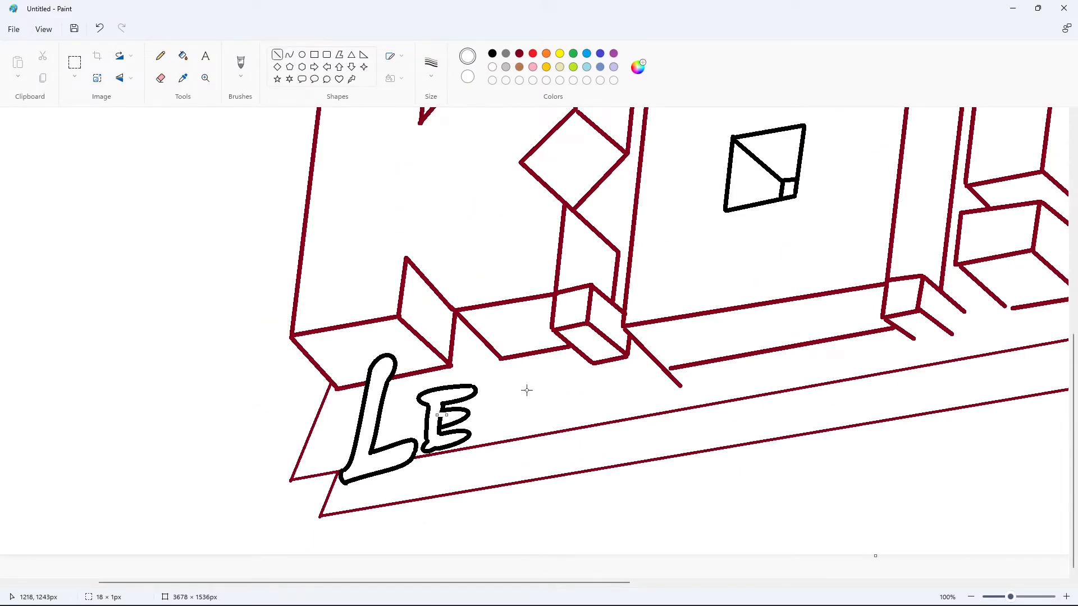
pyautogui.click(971, 597)
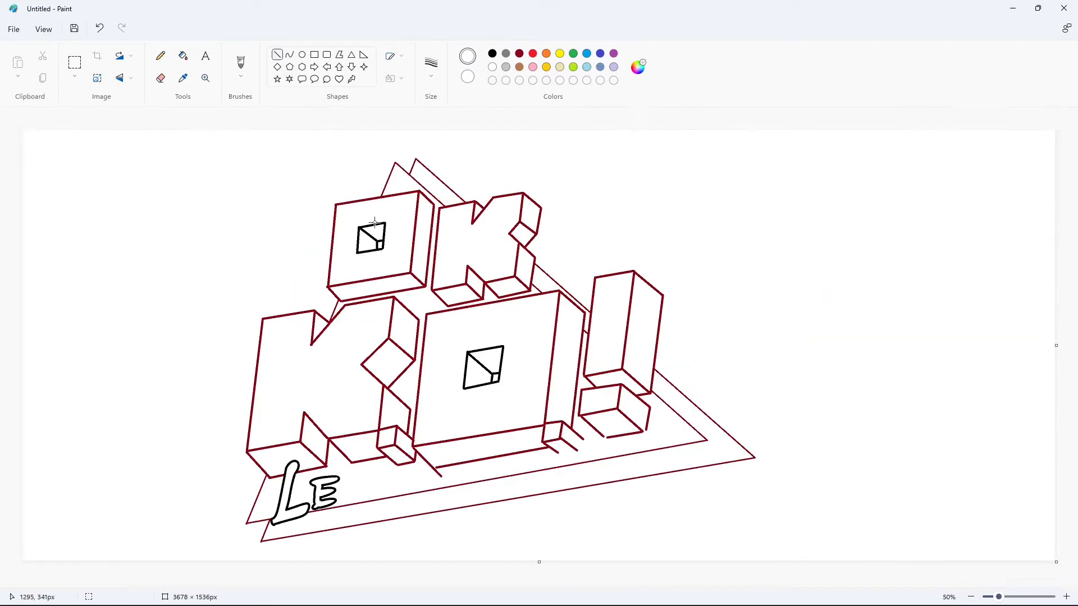
# Draw a small black letter T with a curved crossbar and stem beside the E
pyautogui.click(289, 55)
pyautogui.click(492, 53)
pyautogui.click(337, 480)
pyautogui.click(333, 472)
pyautogui.moveTo(352, 473); pyautogui.dragTo(354, 475)
pyautogui.click(401, 473)
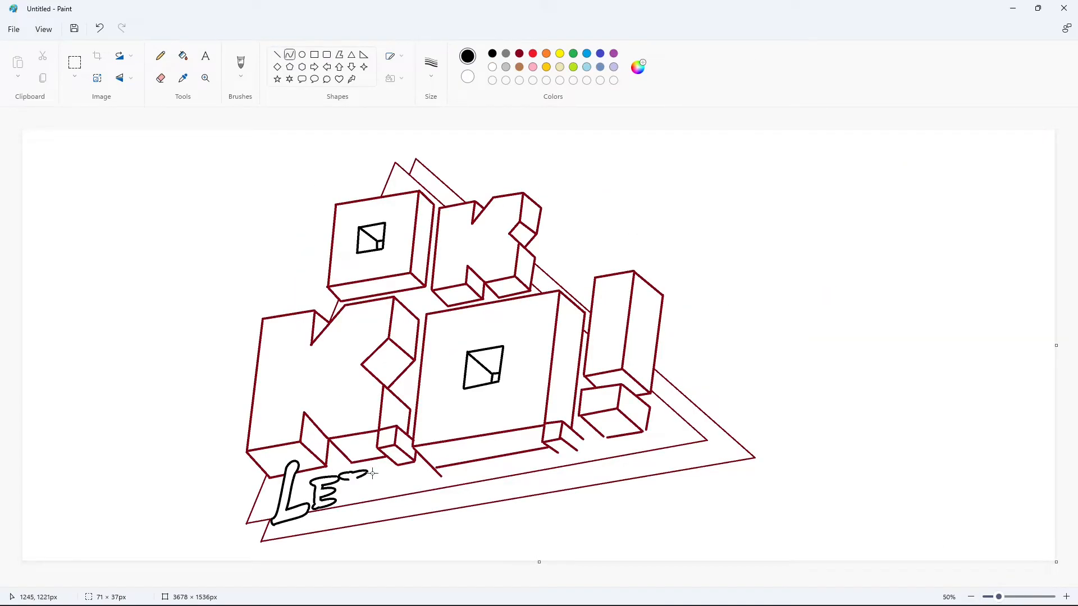
pyautogui.click(375, 476)
pyautogui.click(390, 470)
pyautogui.click(342, 510)
pyautogui.click(354, 512)
pyautogui.click(436, 477)
# Draw a small black oval above the end of the T as the apostrophe's head
pyautogui.click(302, 54)
pyautogui.moveTo(370, 464); pyautogui.dragTo(369, 484)
pyautogui.click(448, 455)
# Finish the apostrophe and draw a curved black letter S beneath it to complete LET'S
pyautogui.click(290, 54)
pyautogui.click(365, 471)
pyautogui.click(364, 488)
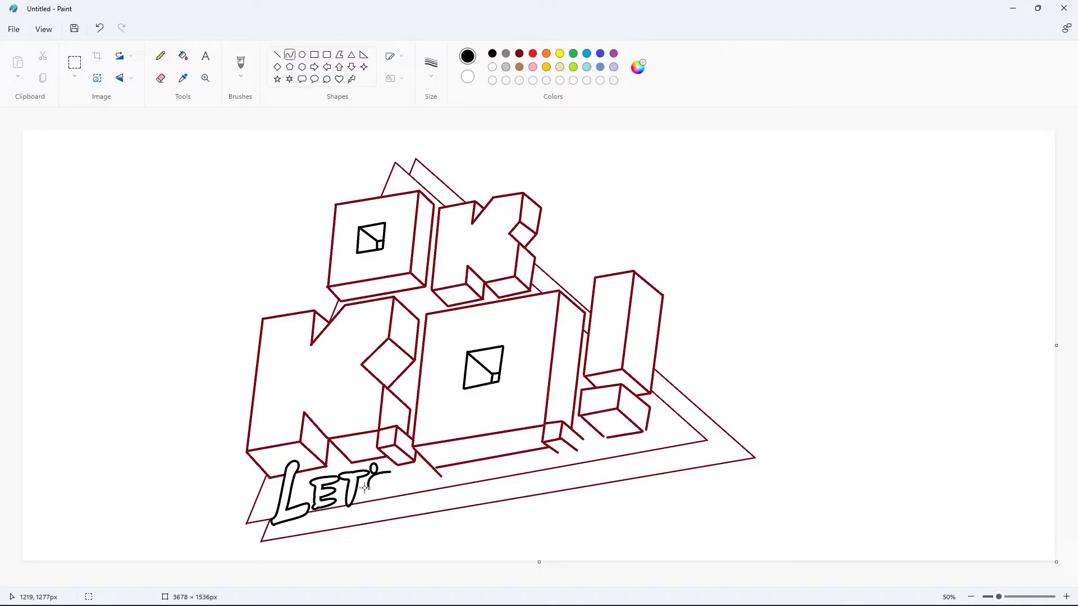
pyautogui.click(379, 499)
pyautogui.click(375, 502)
pyautogui.click(395, 477)
pyautogui.click(395, 478)
pyautogui.click(428, 477)
pyautogui.click(381, 488)
pyautogui.moveTo(377, 509); pyautogui.dragTo(371, 509)
pyautogui.click(391, 496)
pyautogui.click(388, 507)
pyautogui.click(416, 499)
# Draw the stem and upper bowl of a large black letter B after LET'S with curves
pyautogui.moveTo(434, 464)
pyautogui.mouseDown()
pyautogui.moveTo(445, 459)
pyautogui.moveTo(410, 499)
pyautogui.moveTo(426, 463)
pyautogui.moveTo(420, 497)
pyautogui.moveTo(429, 493)
pyautogui.moveTo(408, 507)
pyautogui.moveTo(425, 468)
pyautogui.moveTo(420, 497)
pyautogui.mouseUp()
pyautogui.click(404, 456)
pyautogui.click(425, 448)
pyautogui.click(451, 465)
pyautogui.click(450, 474)
pyautogui.press('Escape')
pyautogui.press('Escape')
# Add the lower bowl, base and inner openings of the large B with black curves
pyautogui.click(449, 481)
pyautogui.click(442, 503)
pyautogui.click(402, 506)
pyautogui.click(457, 491)
pyautogui.press('Escape')
pyautogui.click(438, 463)
pyautogui.click(491, 476)
pyautogui.click(436, 486)
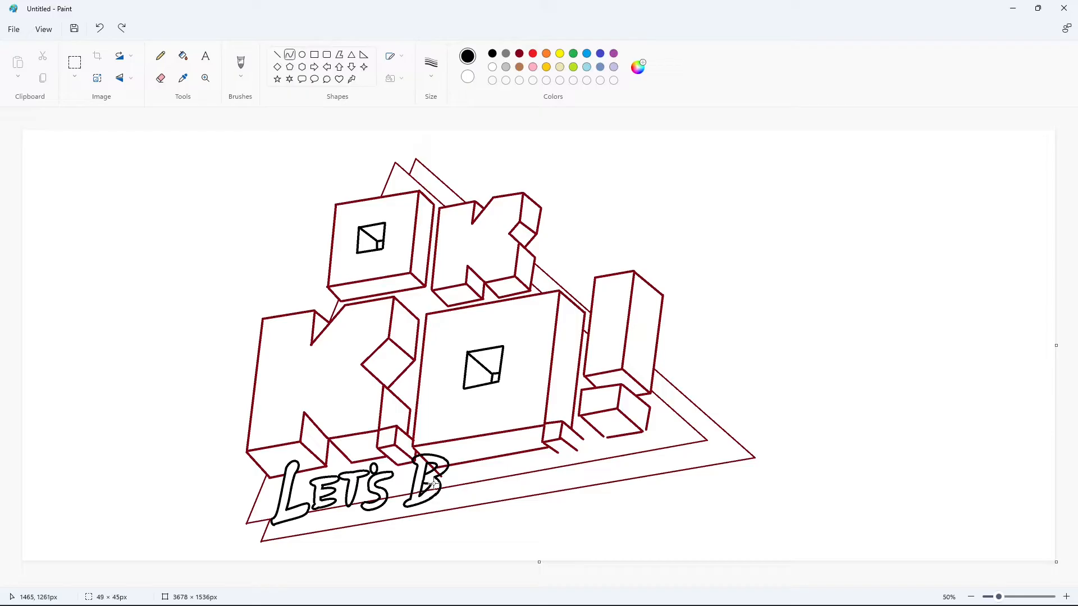
pyautogui.click(533, 493)
# Fill the two inner openings of the large B black
pyautogui.click(1065, 596)
pyautogui.moveTo(474, 583); pyautogui.dragTo(594, 583)
pyautogui.click(183, 55)
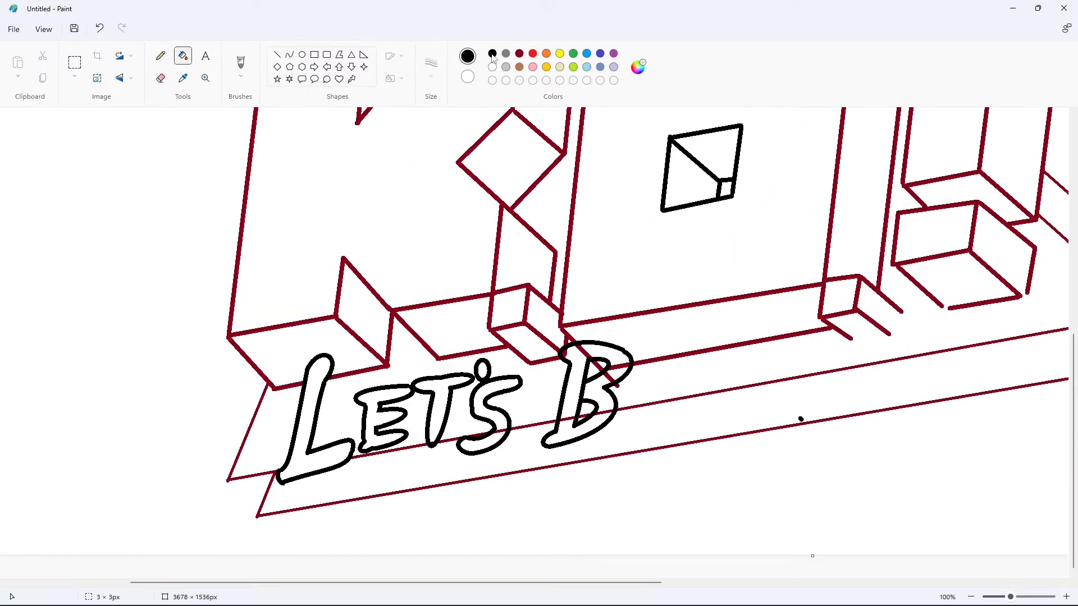
pyautogui.click(520, 53)
pyautogui.click(597, 368)
pyautogui.click(584, 416)
pyautogui.click(492, 55)
pyautogui.click(597, 367)
pyautogui.click(585, 411)
# Clear the dark red lines crossing the large B and leave the letter's body white
pyautogui.click(492, 66)
pyautogui.click(278, 54)
pyautogui.moveTo(593, 386); pyautogui.dragTo(579, 388)
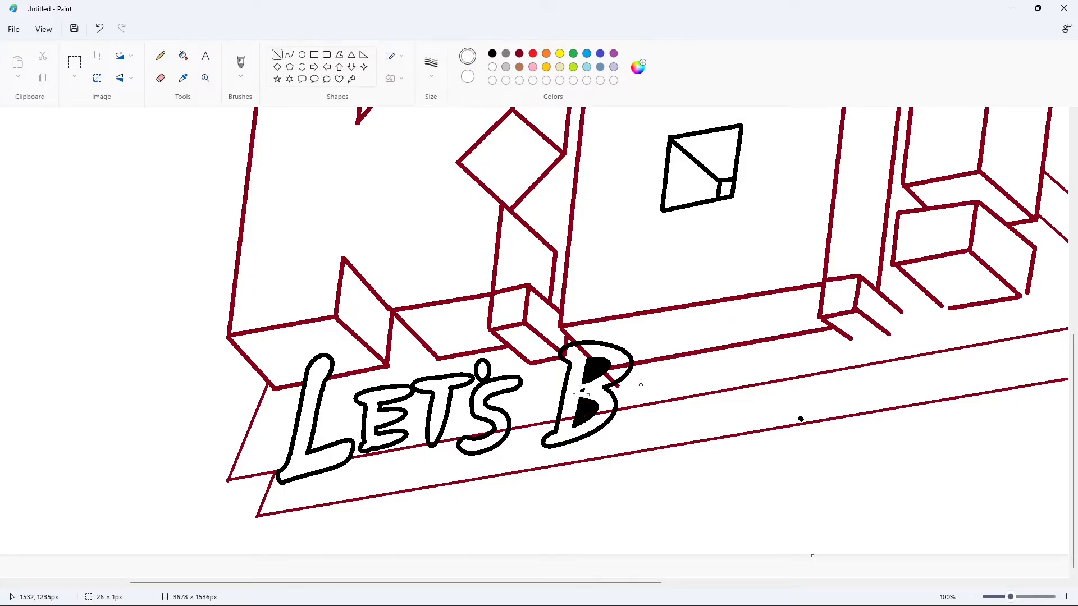
pyautogui.click(183, 55)
pyautogui.click(520, 54)
pyautogui.click(578, 369)
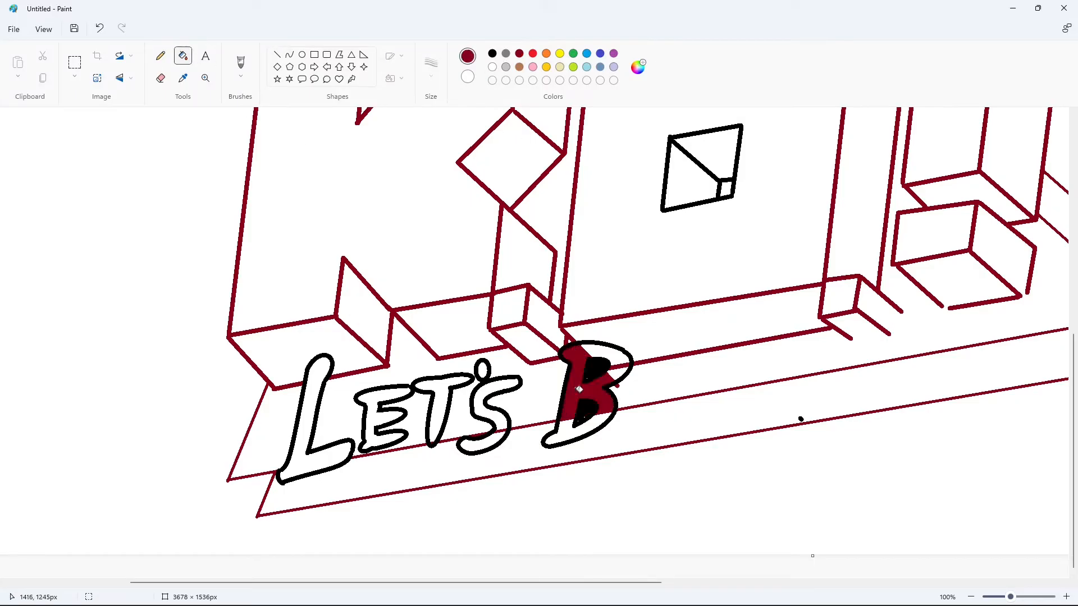
pyautogui.hotkey('ctrl', 'z')
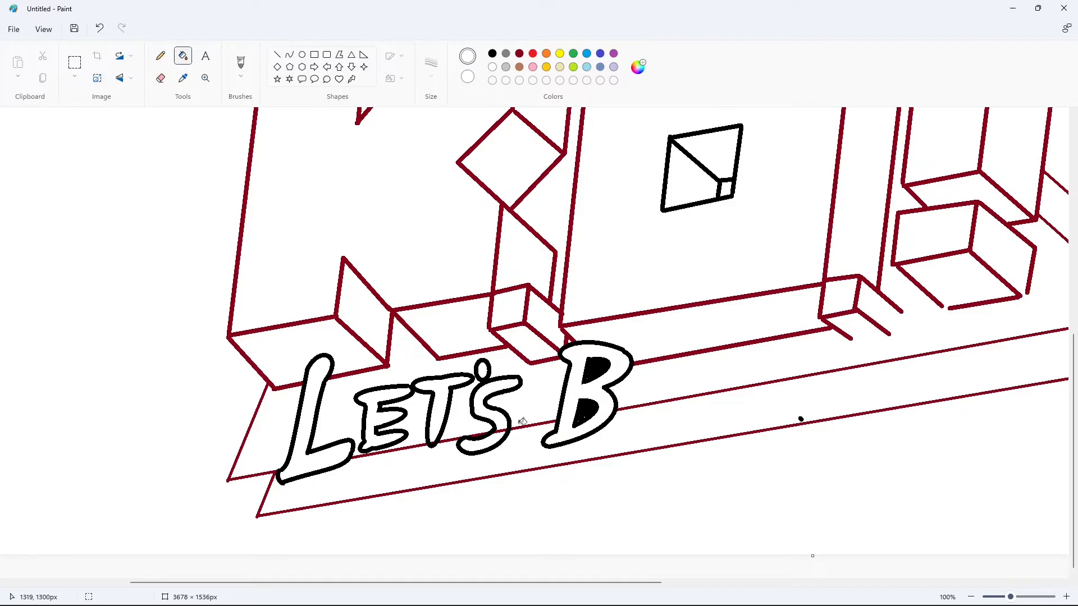
# Clear the interior of the T in LET'S by filling it dark red and then white
pyautogui.click(519, 53)
pyautogui.click(442, 393)
pyautogui.click(493, 67)
pyautogui.click(445, 395)
pyautogui.click(972, 598)
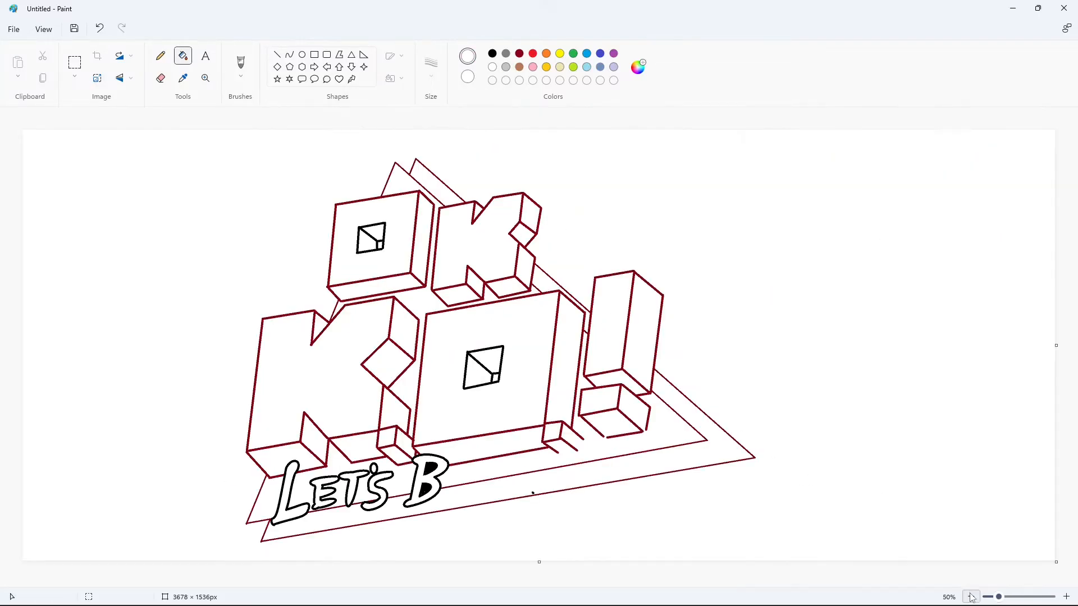
# Erase the stray black dot between the triangle lines beyond the B
pyautogui.click(289, 55)
pyautogui.click(492, 53)
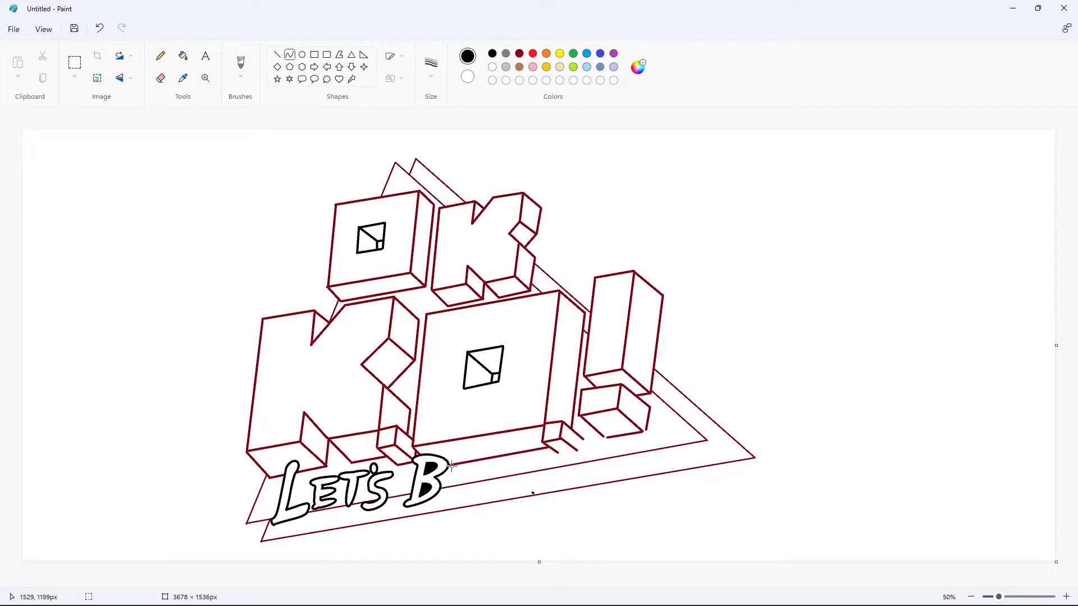
pyautogui.click(161, 78)
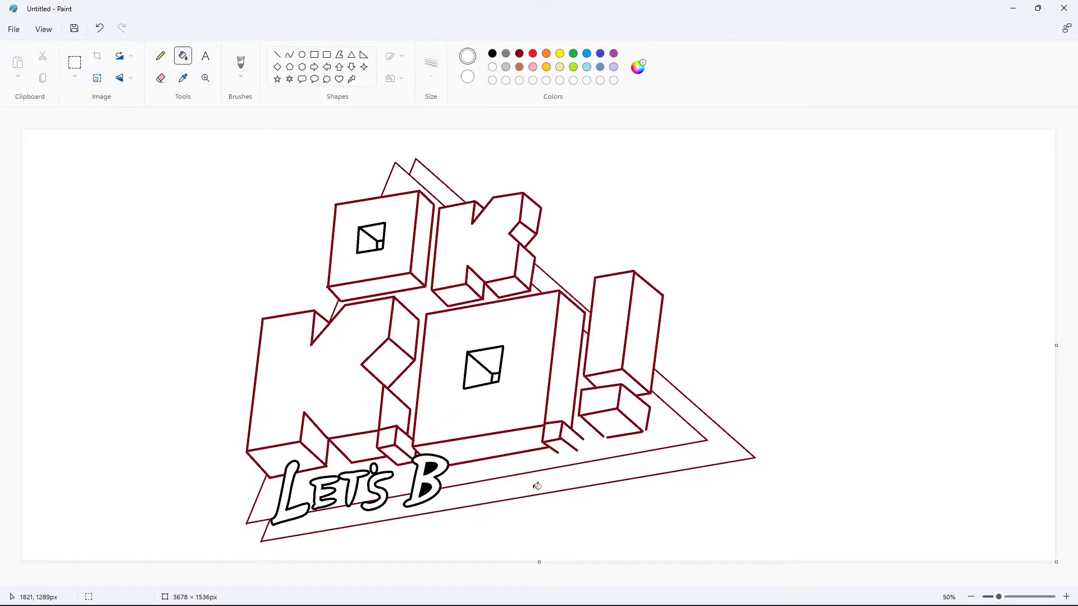
# Draw a smaller black letter E beside the B with curved arms
pyautogui.click(289, 54)
pyautogui.click(493, 54)
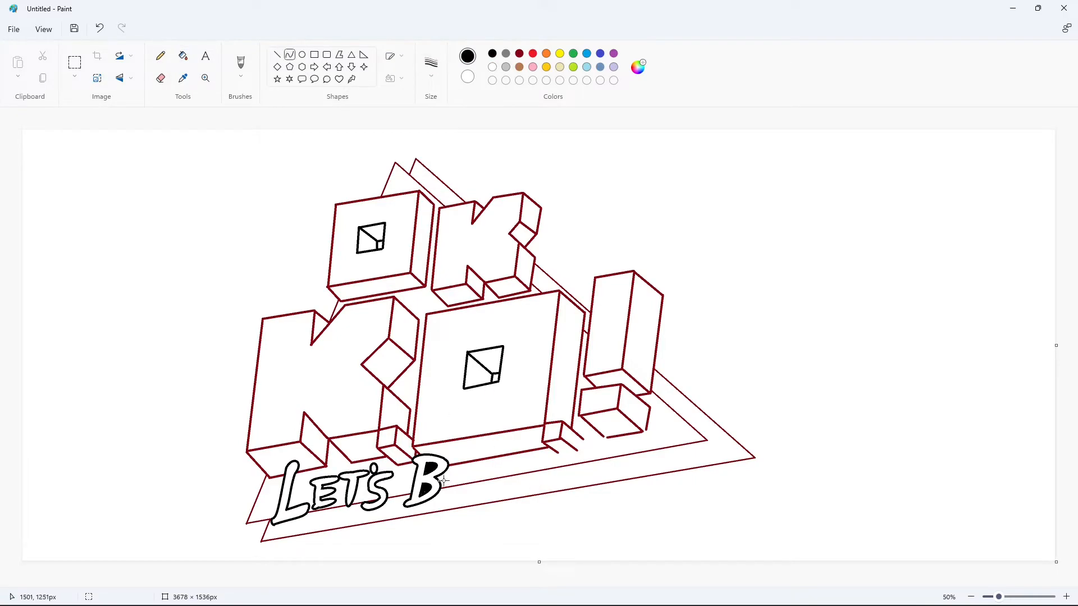
pyautogui.moveTo(450, 467)
pyautogui.mouseDown()
pyautogui.moveTo(480, 460)
pyautogui.moveTo(472, 489)
pyautogui.moveTo(456, 480)
pyautogui.mouseUp()
pyautogui.click(479, 467)
pyautogui.click(444, 494)
pyautogui.click(444, 495)
pyautogui.click(451, 487)
pyautogui.click(451, 487)
pyautogui.hotkey('ctrl', 'z')
pyautogui.click(474, 477)
pyautogui.click(474, 476)
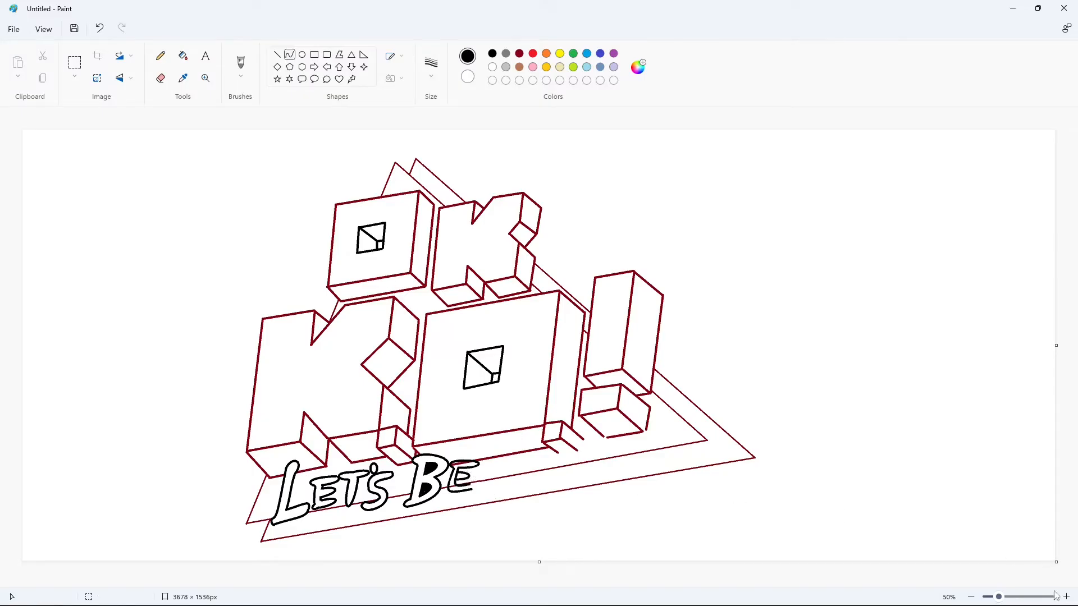
# Close the open arm ends of the E beside the B in black
pyautogui.click(1066, 597)
pyautogui.scroll(-5, 618, 505)
pyautogui.moveTo(498, 583); pyautogui.dragTo(618, 567)
pyautogui.hscroll(3, 618, 568)
pyautogui.click(534, 408)
pyautogui.click(534, 408)
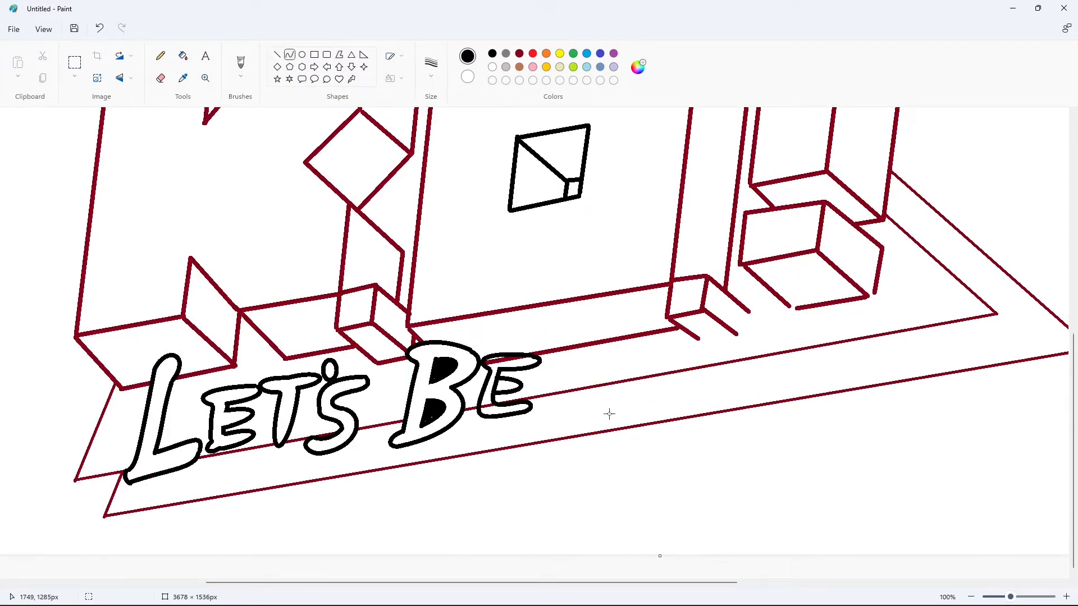
# Clean up the inside of the E beside the B with a short white line and white fill
pyautogui.click(493, 66)
pyautogui.click(276, 55)
pyautogui.moveTo(481, 385); pyautogui.dragTo(492, 386)
pyautogui.click(183, 55)
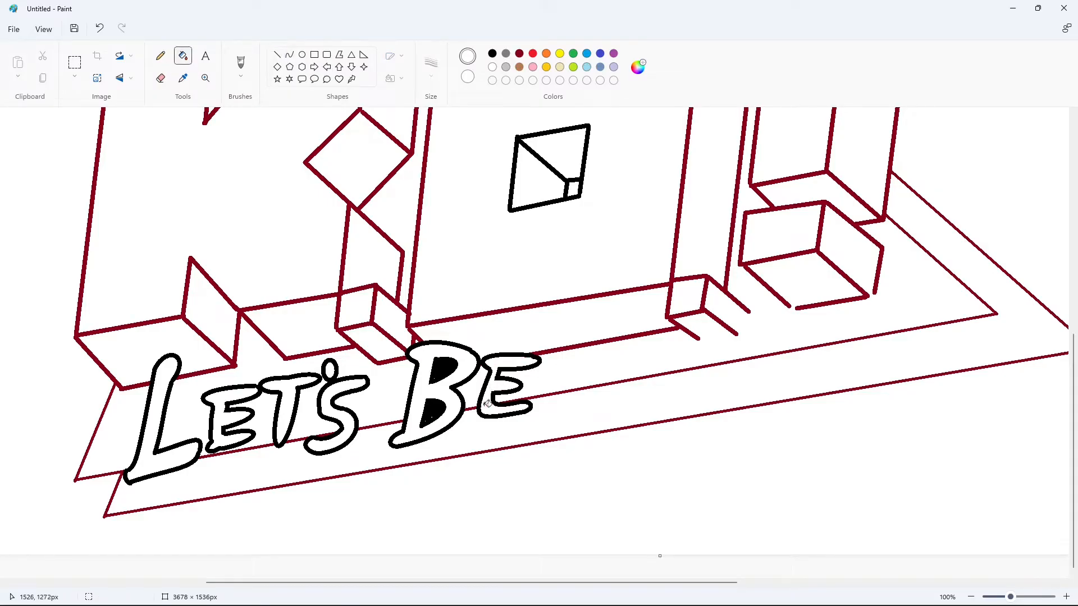
# Draw a large black letter H with curved outlines after the word BE
pyautogui.click(971, 597)
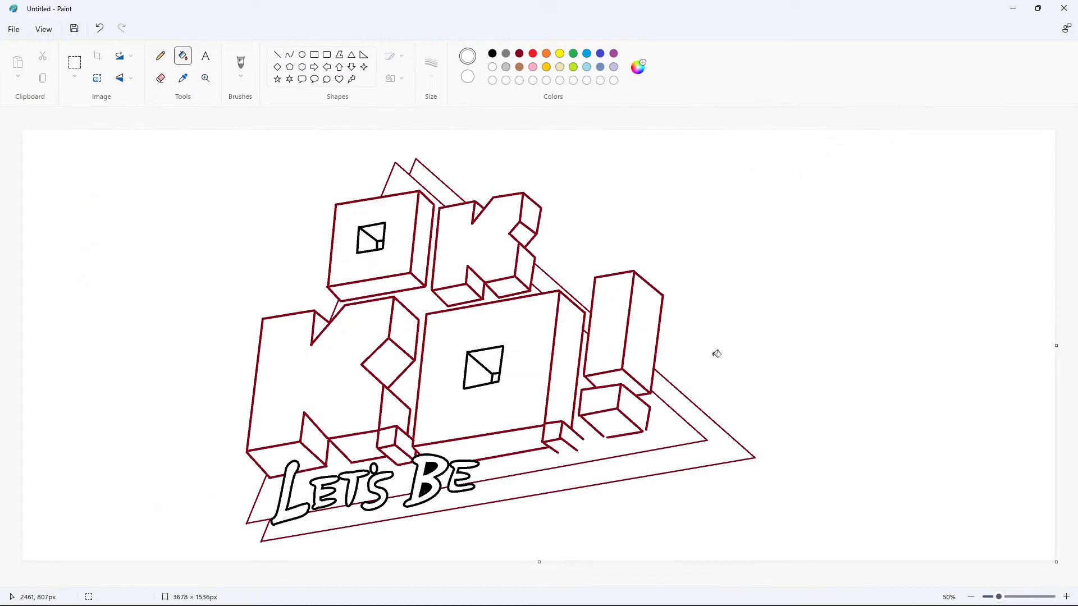
pyautogui.click(290, 55)
pyautogui.click(492, 53)
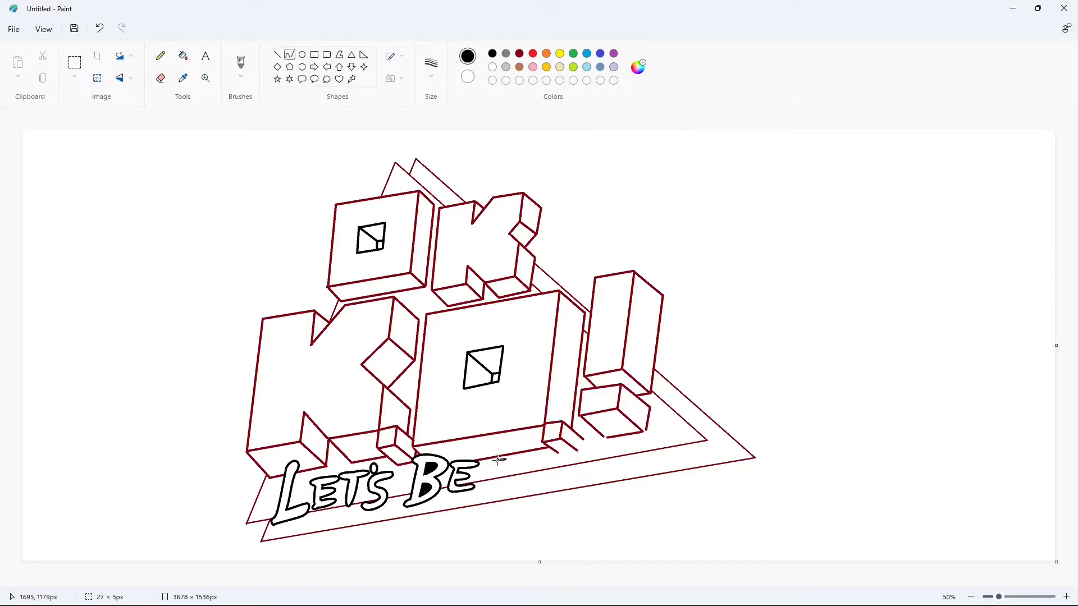
pyautogui.moveTo(498, 460); pyautogui.dragTo(498, 461)
pyautogui.moveTo(498, 460)
pyautogui.mouseDown()
pyautogui.moveTo(512, 430)
pyautogui.moveTo(498, 461)
pyautogui.mouseUp()
pyautogui.moveTo(497, 464)
pyautogui.mouseDown()
pyautogui.moveTo(485, 502)
pyautogui.moveTo(497, 510)
pyautogui.mouseUp()
pyautogui.click(555, 486)
pyautogui.moveTo(506, 460); pyautogui.dragTo(530, 459)
pyautogui.doubleClick(513, 458)
pyautogui.click(536, 466)
pyautogui.doubleClick(513, 468)
pyautogui.click(544, 463)
pyautogui.moveTo(527, 458)
pyautogui.mouseDown()
pyautogui.moveTo(536, 429)
pyautogui.moveTo(526, 429)
pyautogui.moveTo(515, 498)
pyautogui.mouseUp()
pyautogui.click(538, 428)
pyautogui.click(580, 478)
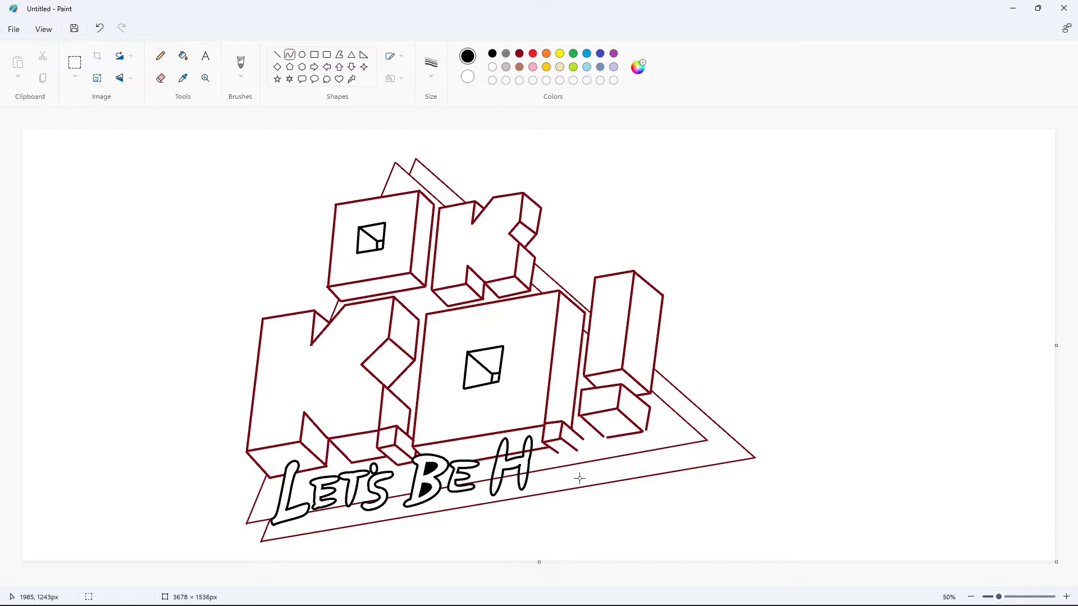
# Fill the inside of the H in white to clear the dark red lines crossing it
pyautogui.click(1069, 599)
pyautogui.moveTo(478, 583); pyautogui.dragTo(794, 583)
pyautogui.scroll(-6, 561, 422)
pyautogui.click(183, 56)
pyautogui.click(493, 67)
pyautogui.click(397, 335)
pyautogui.click(344, 346)
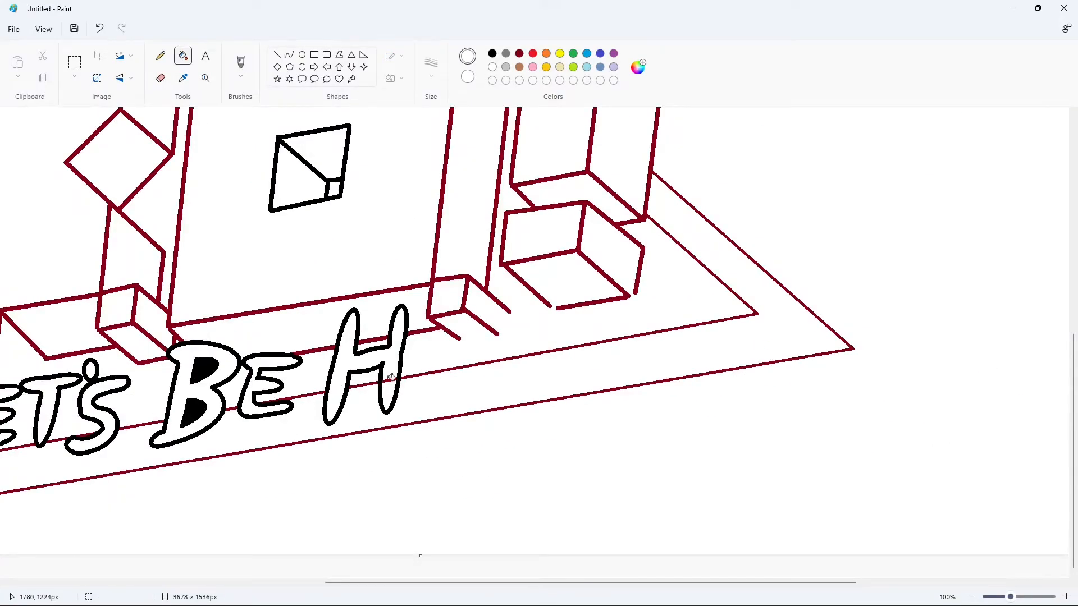
# Draw a smaller black letter E with curved arms right beside the H
pyautogui.click(971, 597)
pyautogui.click(289, 55)
pyautogui.click(493, 53)
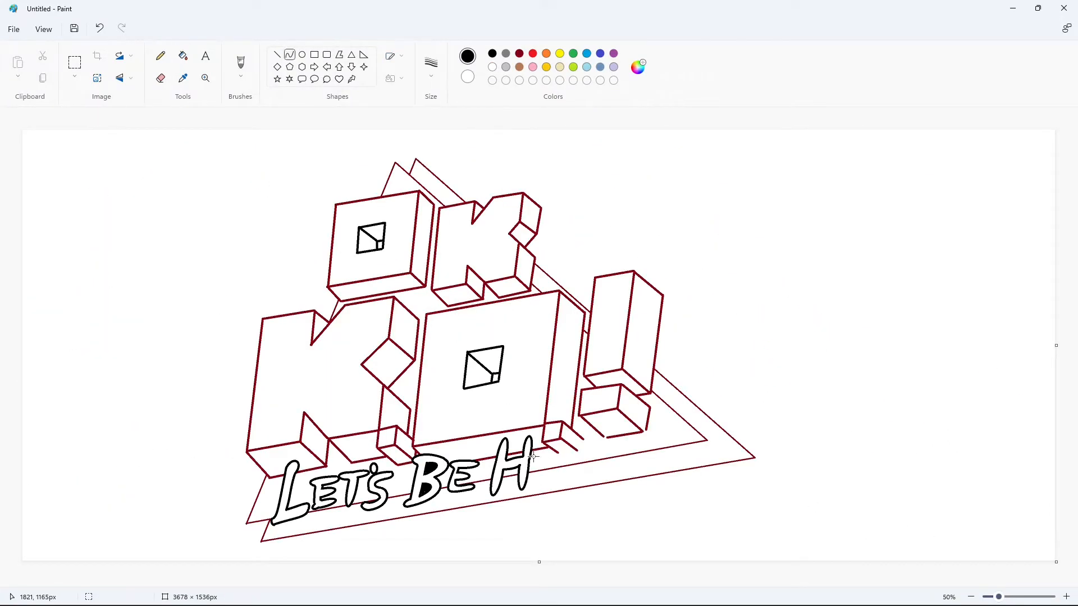
pyautogui.moveTo(534, 457); pyautogui.dragTo(557, 449)
pyautogui.moveTo(545, 449); pyautogui.dragTo(534, 449)
pyautogui.hotkey('ctrl', 'z')
pyautogui.moveTo(534, 456)
pyautogui.mouseDown()
pyautogui.moveTo(557, 448)
pyautogui.moveTo(528, 450)
pyautogui.moveTo(560, 451)
pyautogui.moveTo(552, 477)
pyautogui.moveTo(526, 485)
pyautogui.moveTo(550, 471)
pyautogui.moveTo(533, 477)
pyautogui.moveTo(537, 470)
pyautogui.mouseUp()
pyautogui.click(527, 450)
pyautogui.click(560, 451)
pyautogui.click(526, 486)
pyautogui.click(533, 478)
pyautogui.moveTo(539, 466); pyautogui.dragTo(559, 458)
pyautogui.click(559, 462)
# Fill the inside of the E beside the H in white
pyautogui.click(1066, 597)
pyautogui.scroll(-7, 786, 506)
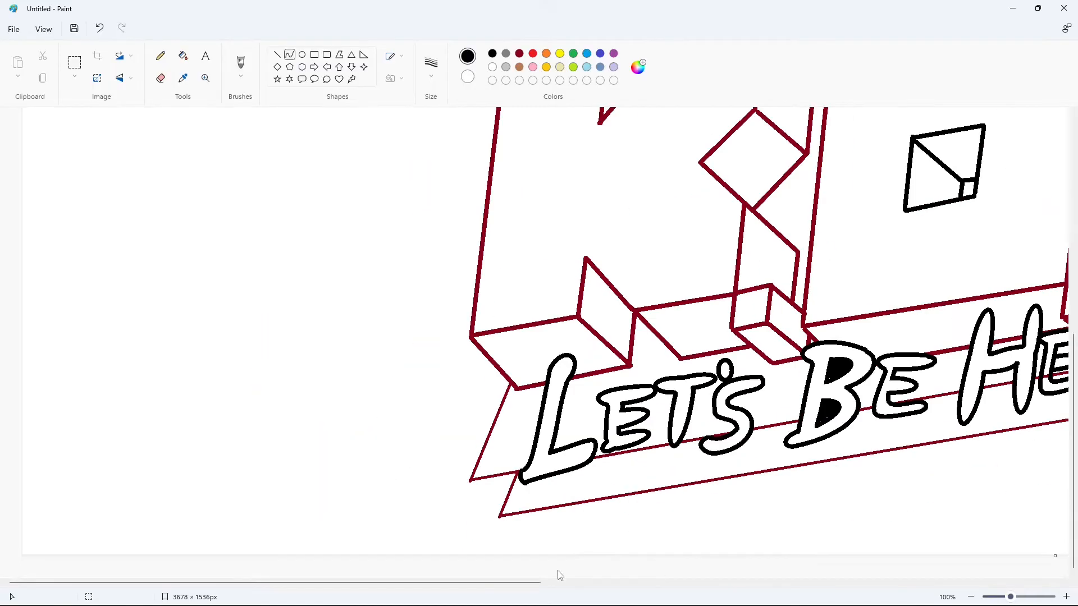
pyautogui.moveTo(466, 582); pyautogui.dragTo(718, 583)
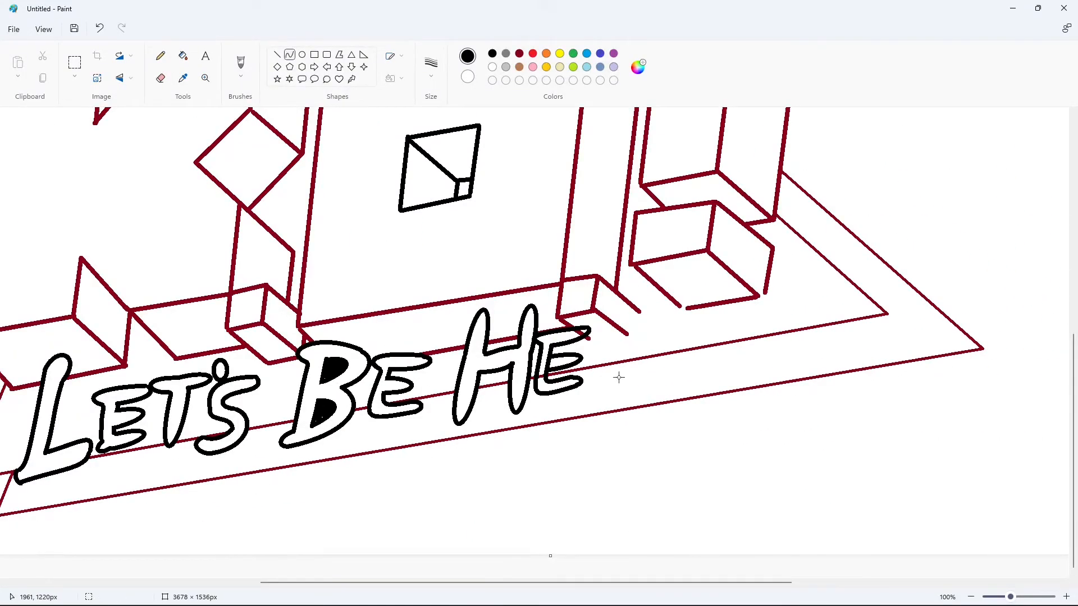
pyautogui.click(185, 57)
pyautogui.click(494, 68)
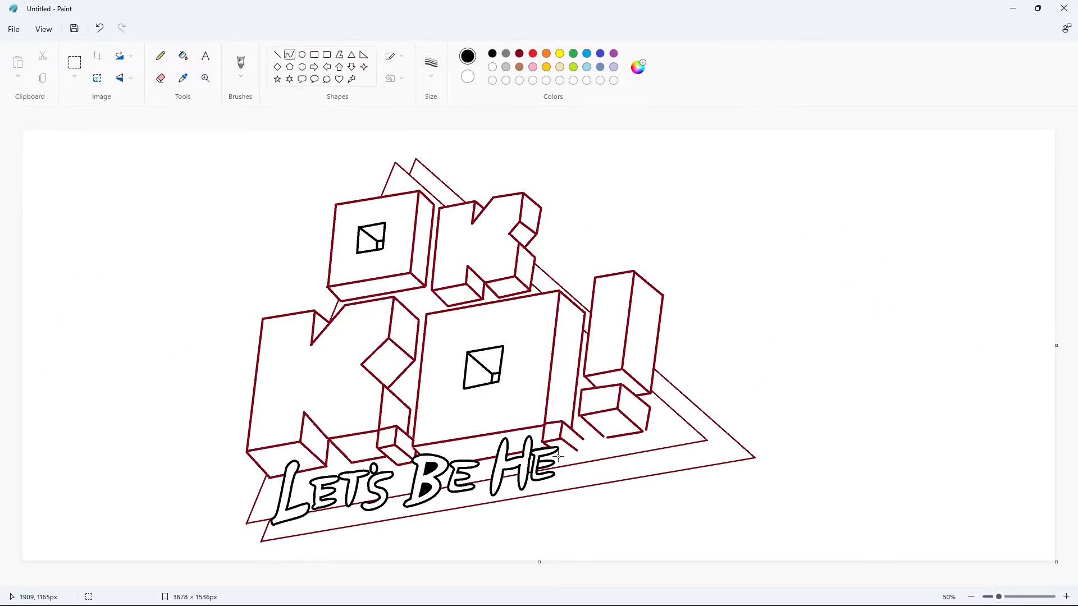
# Draw a black letter R with curved outlines after HE and undo the stray last mark
pyautogui.moveTo(559, 457)
pyautogui.mouseDown()
pyautogui.moveTo(584, 455)
pyautogui.moveTo(558, 459)
pyautogui.mouseUp()
pyautogui.hotkey('ctrl', 'z')
pyautogui.click(581, 445)
pyautogui.click(618, 458)
pyautogui.moveTo(557, 458)
pyautogui.mouseDown()
pyautogui.moveTo(554, 487)
pyautogui.moveTo(569, 470)
pyautogui.moveTo(581, 478)
pyautogui.moveTo(571, 467)
pyautogui.mouseUp()
pyautogui.click(557, 487)
pyautogui.click(597, 479)
pyautogui.click(585, 483)
pyautogui.click(277, 55)
pyautogui.click(290, 55)
pyautogui.moveTo(563, 457); pyautogui.dragTo(564, 456)
pyautogui.click(580, 457)
pyautogui.click(604, 458)
pyautogui.click(726, 496)
pyautogui.hotkey('ctrl', 'z')
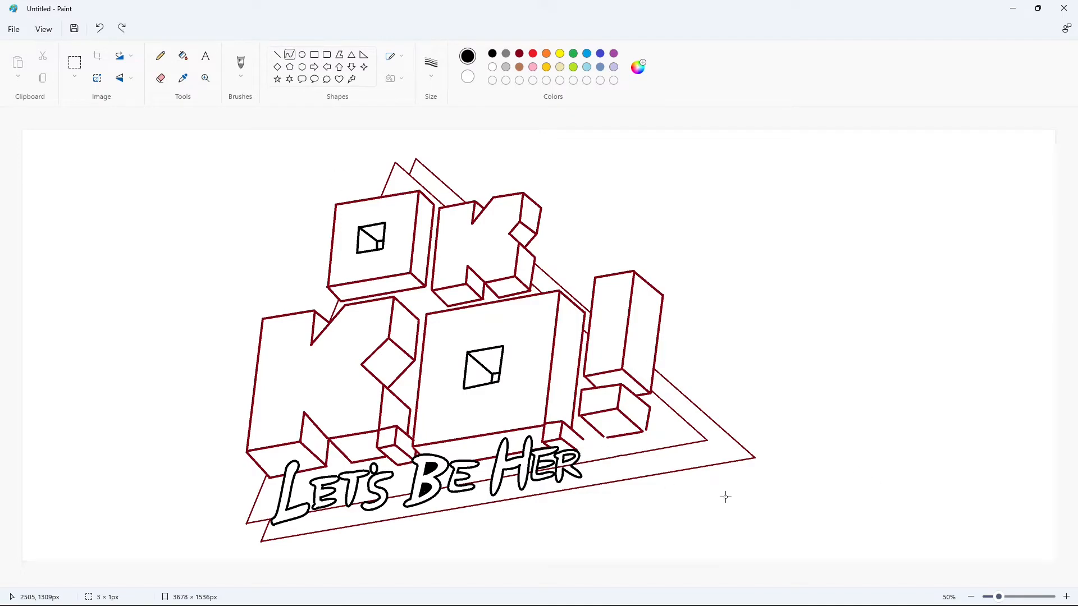
# Fill the R's enclosed counter in black and clean up the lettering's inside with a short white line and white fill
pyautogui.click(183, 55)
pyautogui.click(1066, 597)
pyautogui.scroll(-8, 730, 539)
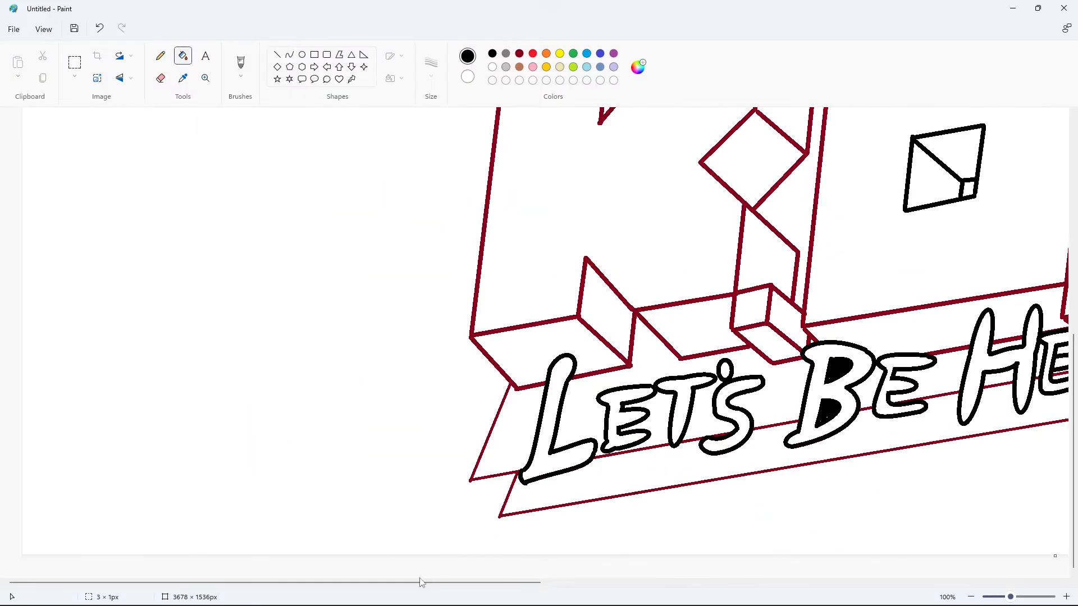
pyautogui.moveTo(419, 583); pyautogui.dragTo(685, 583)
pyautogui.click(277, 54)
pyautogui.click(492, 67)
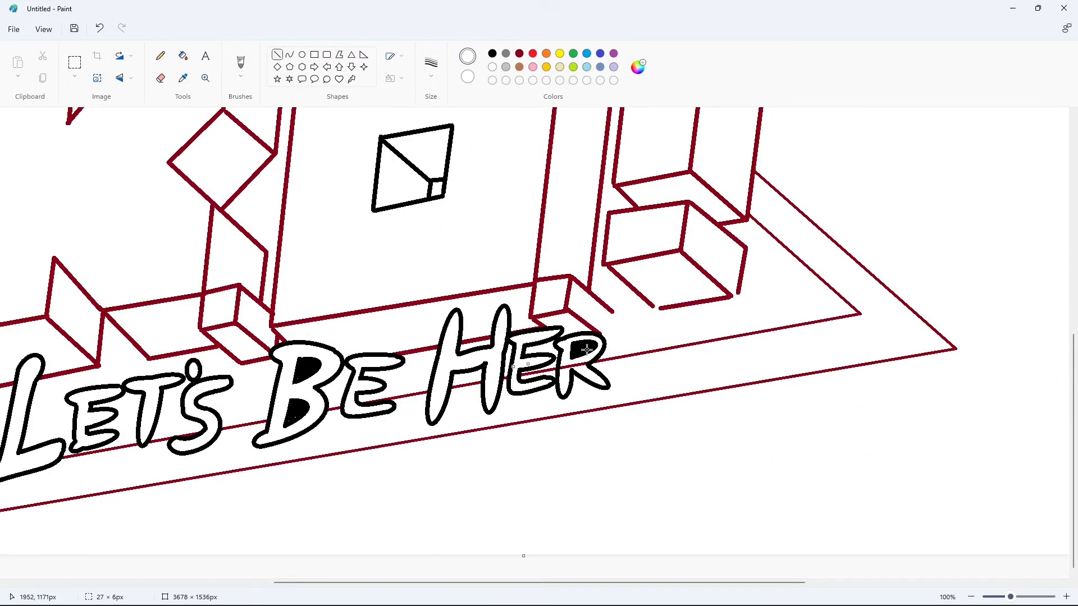
pyautogui.click(183, 55)
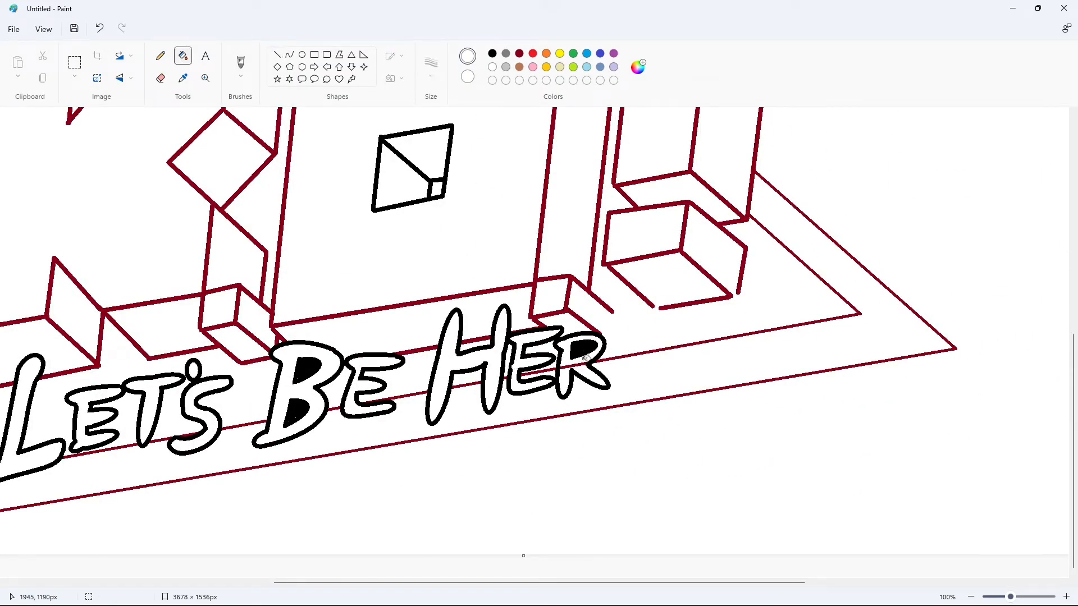
# Draw a raised black letter O after HER, with a curved outline and an inner oval about 25 px wide and 67 px high
pyautogui.click(971, 597)
pyautogui.click(289, 55)
pyautogui.click(492, 53)
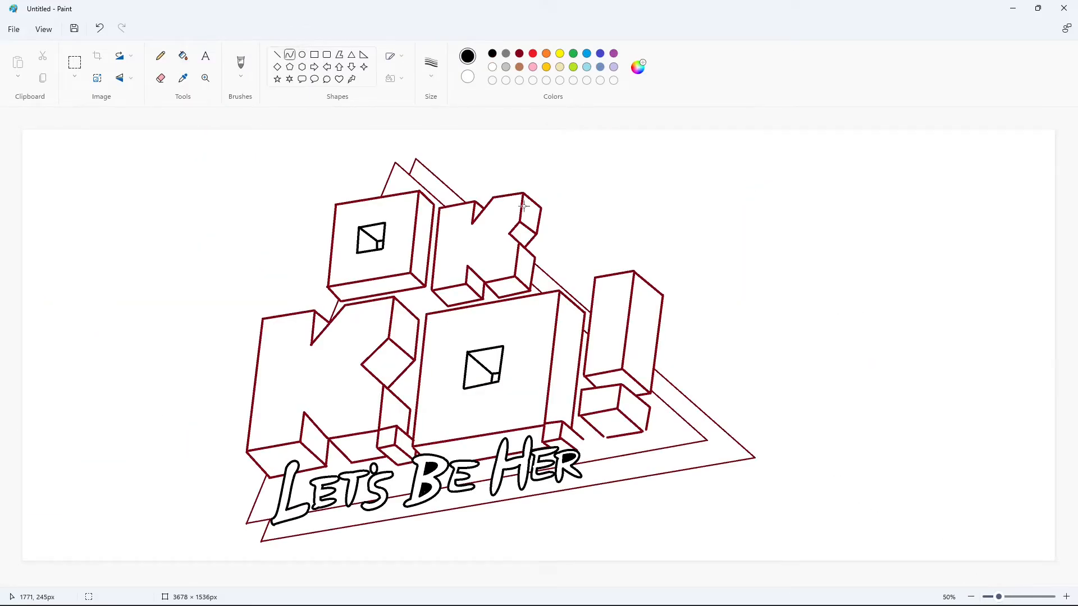
pyautogui.click(576, 441)
pyautogui.click(623, 424)
pyautogui.moveTo(583, 441); pyautogui.dragTo(603, 446)
pyautogui.moveTo(581, 436); pyautogui.dragTo(574, 432)
pyautogui.moveTo(598, 428)
pyautogui.mouseDown()
pyautogui.moveTo(583, 443)
pyautogui.moveTo(598, 460)
pyautogui.mouseUp()
pyautogui.click(671, 436)
pyautogui.click(603, 476)
pyautogui.click(582, 471)
pyautogui.click(302, 54)
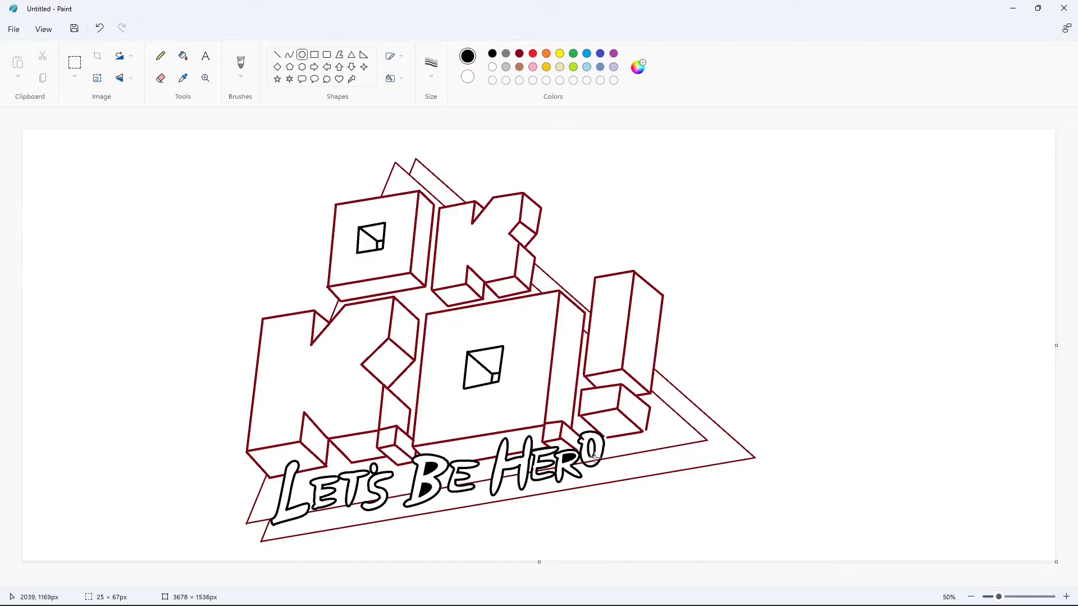
pyautogui.click(654, 456)
# Fill the ring of the O after HER in white
pyautogui.click(1066, 597)
pyautogui.moveTo(1056, 583); pyautogui.dragTo(808, 584)
pyautogui.click(183, 56)
pyautogui.click(493, 67)
pyautogui.click(615, 357)
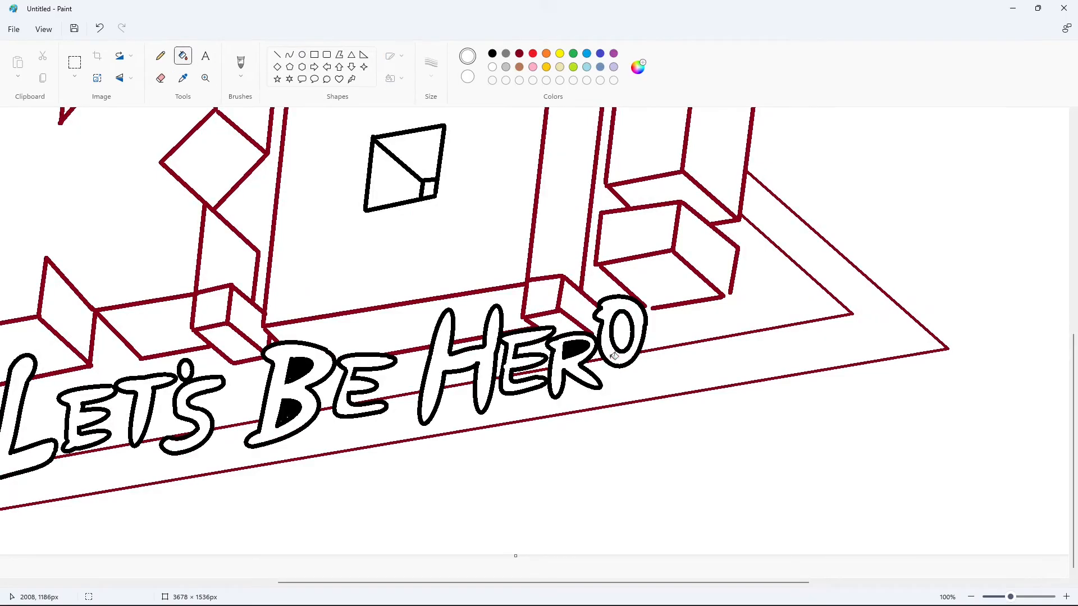
# Draw a slanted black letter E with curved arms after HERO
pyautogui.click(971, 597)
pyautogui.click(290, 55)
pyautogui.click(493, 54)
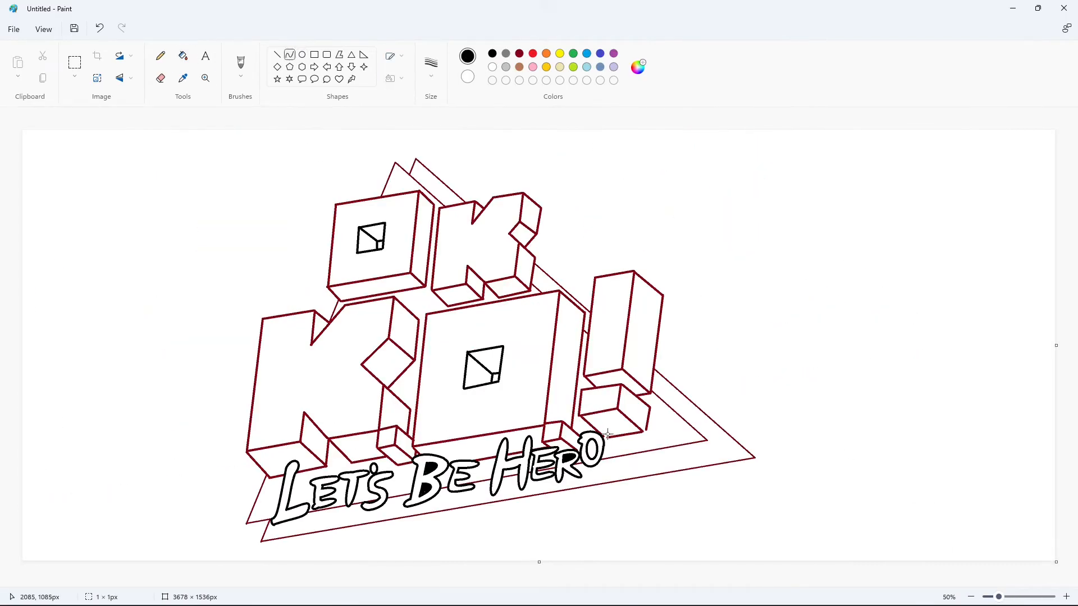
pyautogui.click(599, 433)
pyautogui.moveTo(608, 434)
pyautogui.mouseDown()
pyautogui.moveTo(626, 426)
pyautogui.moveTo(615, 434)
pyautogui.moveTo(623, 460)
pyautogui.moveTo(613, 448)
pyautogui.mouseUp()
pyautogui.click(599, 427)
pyautogui.click(637, 425)
pyautogui.click(628, 434)
pyautogui.click(685, 433)
pyautogui.click(601, 468)
pyautogui.click(599, 469)
pyautogui.click(682, 462)
pyautogui.click(607, 454)
pyautogui.click(607, 458)
pyautogui.click(671, 450)
pyautogui.click(634, 437)
pyautogui.click(632, 448)
pyautogui.click(895, 517)
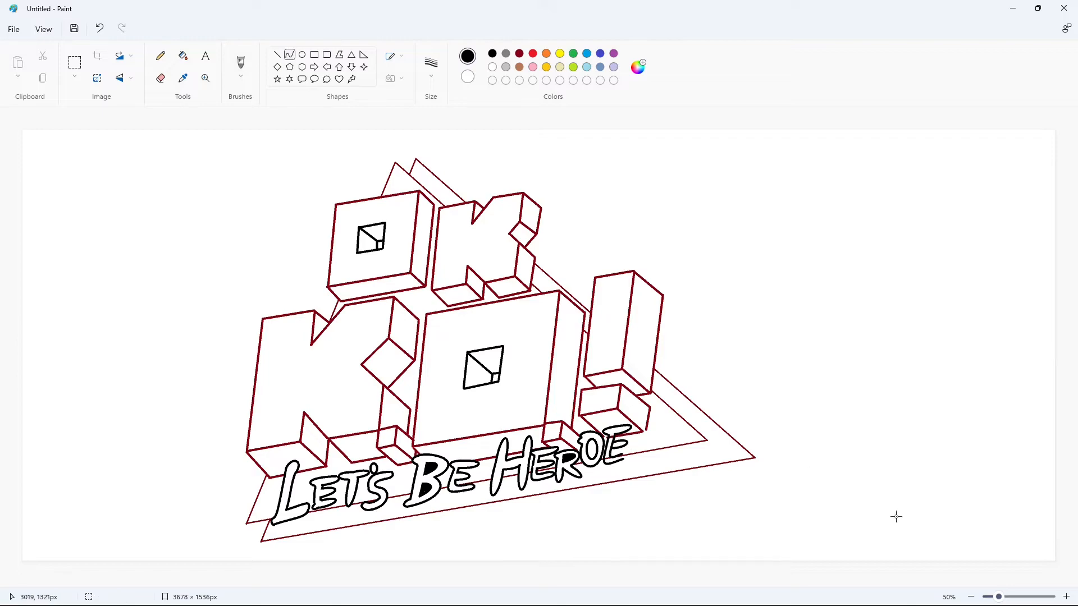
# Close the open lower arm of the E after HERO in black and fill its inside in white
pyautogui.click(1066, 597)
pyautogui.scroll(-6, 786, 533)
pyautogui.moveTo(513, 582); pyautogui.dragTo(788, 583)
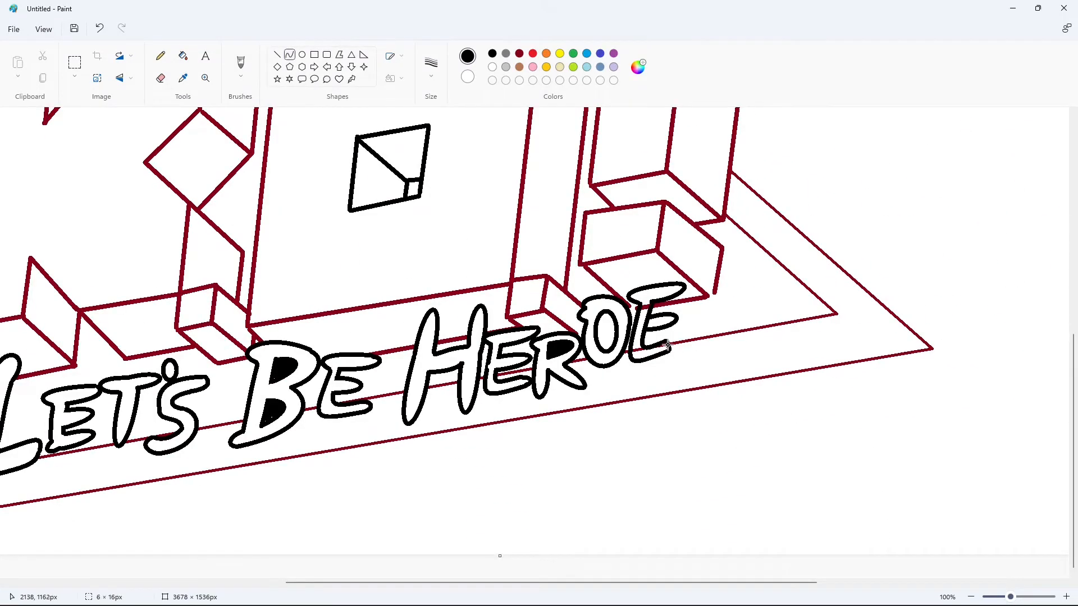
pyautogui.moveTo(668, 345); pyautogui.dragTo(676, 342)
pyautogui.click(183, 55)
pyautogui.click(493, 67)
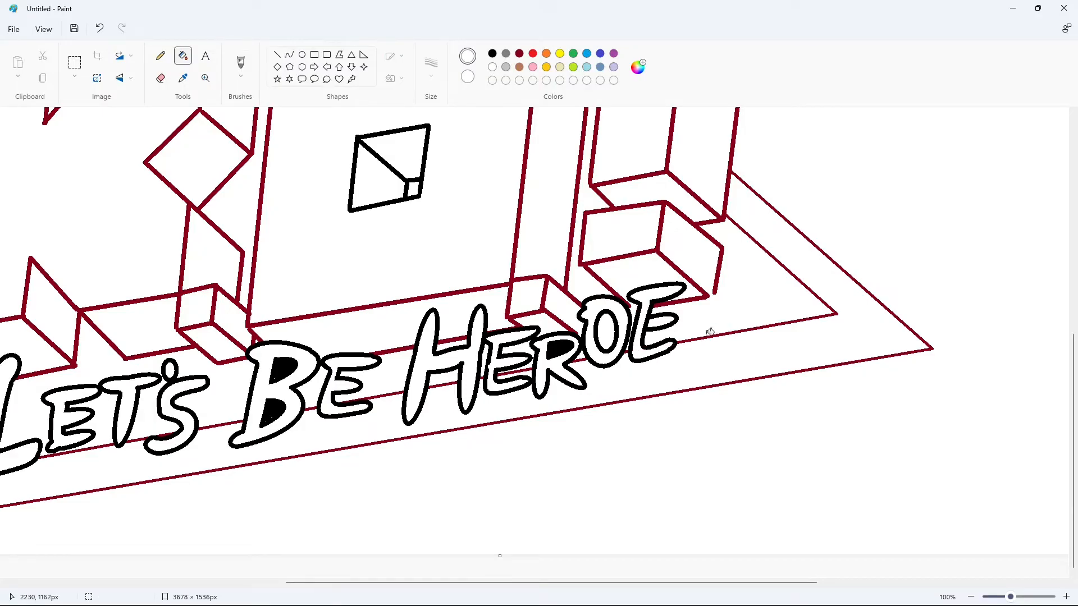
pyautogui.click(277, 54)
# Draw a black letter S with curved outlines to complete the word HEROES
pyautogui.click(972, 597)
pyautogui.click(289, 54)
pyautogui.click(493, 53)
pyautogui.moveTo(651, 428); pyautogui.dragTo(629, 448)
pyautogui.moveTo(636, 429)
pyautogui.mouseDown()
pyautogui.moveTo(625, 436)
pyautogui.moveTo(633, 453)
pyautogui.mouseUp()
pyautogui.moveTo(638, 454); pyautogui.dragTo(632, 462)
pyautogui.click(663, 447)
pyautogui.moveTo(641, 456); pyautogui.dragTo(658, 432)
pyautogui.click(676, 454)
pyautogui.click(691, 434)
pyautogui.moveTo(656, 430); pyautogui.dragTo(645, 446)
pyautogui.moveTo(638, 440)
pyautogui.mouseDown()
pyautogui.moveTo(634, 469)
pyautogui.moveTo(656, 451)
pyautogui.mouseUp()
pyautogui.click(683, 441)
pyautogui.moveTo(653, 460); pyautogui.dragTo(654, 462)
pyautogui.click(678, 459)
# Refine the lower end of the final S with short black curves, redoing the last one
pyautogui.click(1066, 597)
pyautogui.scroll(-5, 842, 506)
pyautogui.moveTo(438, 583); pyautogui.dragTo(712, 582)
pyautogui.moveTo(695, 372); pyautogui.dragTo(695, 357)
pyautogui.moveTo(689, 365); pyautogui.dragTo(679, 373)
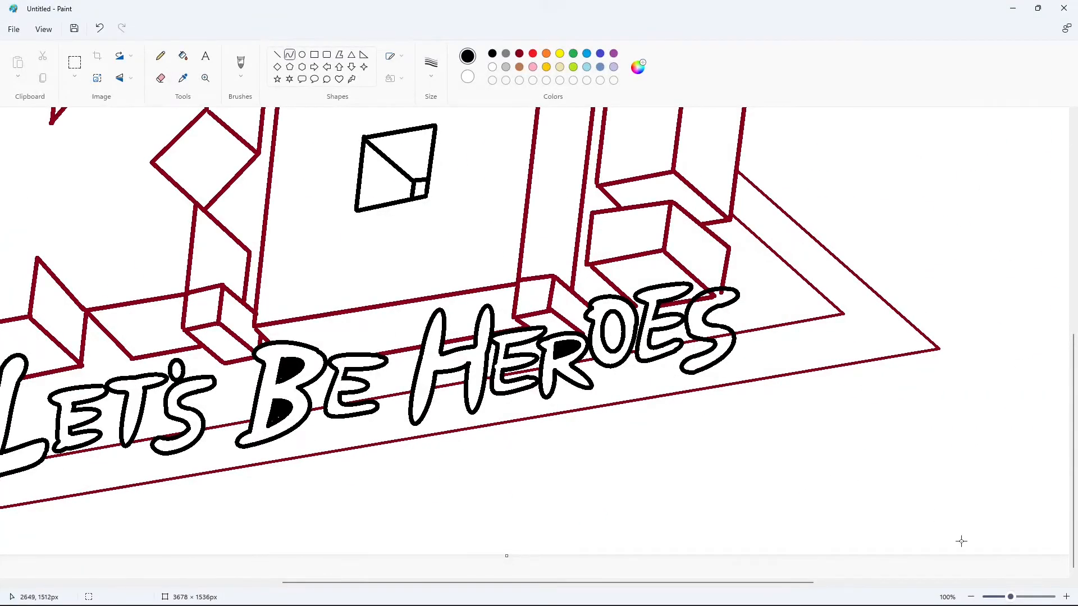
pyautogui.hotkey('ctrl', 'z')
pyautogui.moveTo(692, 357); pyautogui.dragTo(679, 363)
# Fill the inside of the final S in white
pyautogui.click(971, 597)
pyautogui.click(1067, 597)
pyautogui.moveTo(450, 584); pyautogui.dragTo(733, 584)
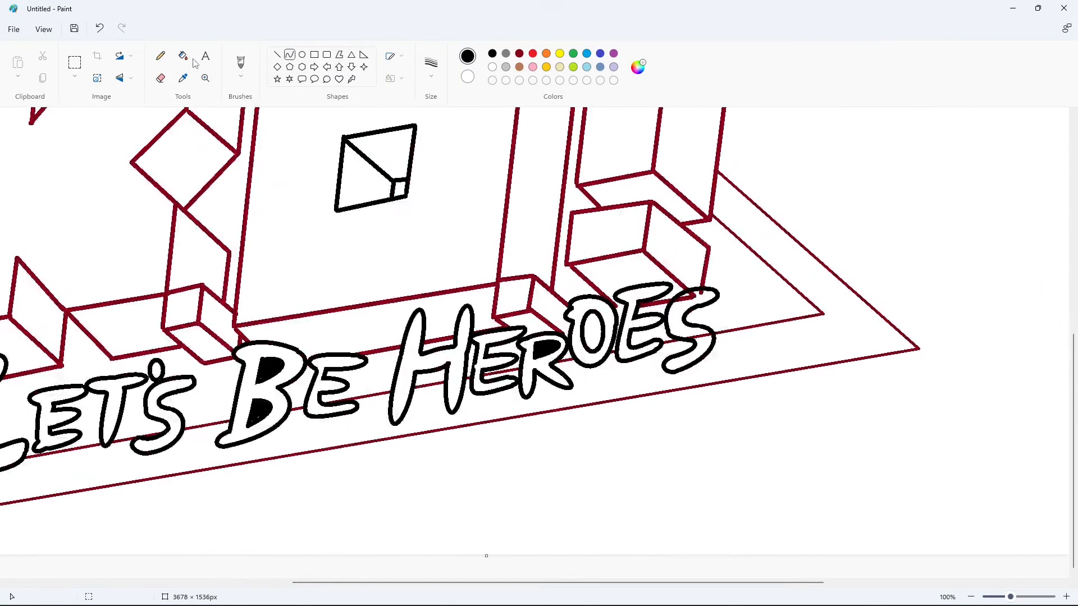
pyautogui.click(183, 55)
pyautogui.click(493, 67)
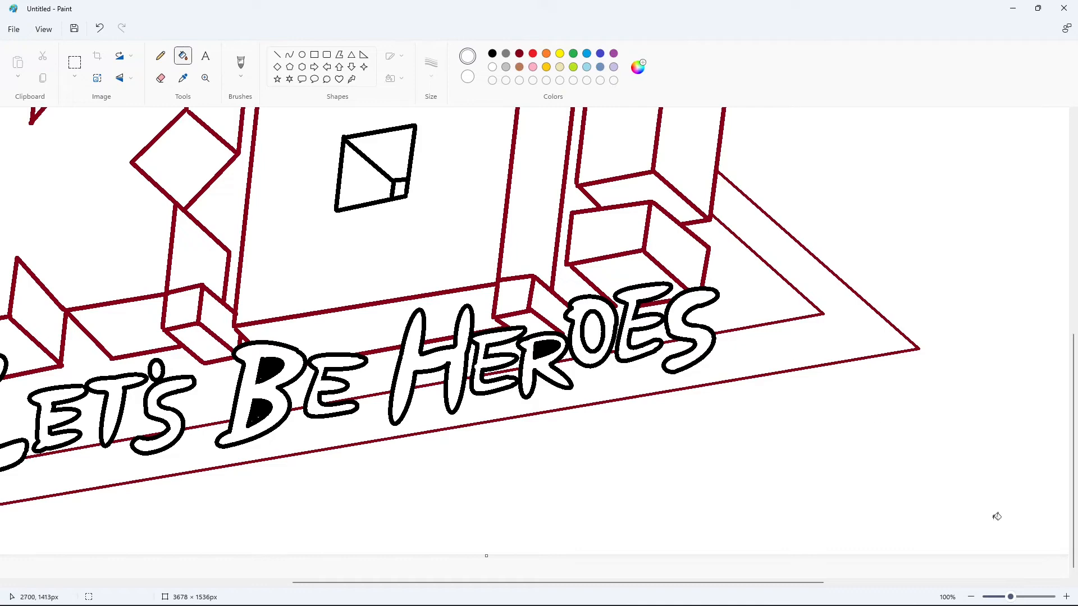
# Select the rectangular area around the LET'S BE HEROES lettering and copy it
pyautogui.click(972, 597)
pyautogui.click(77, 66)
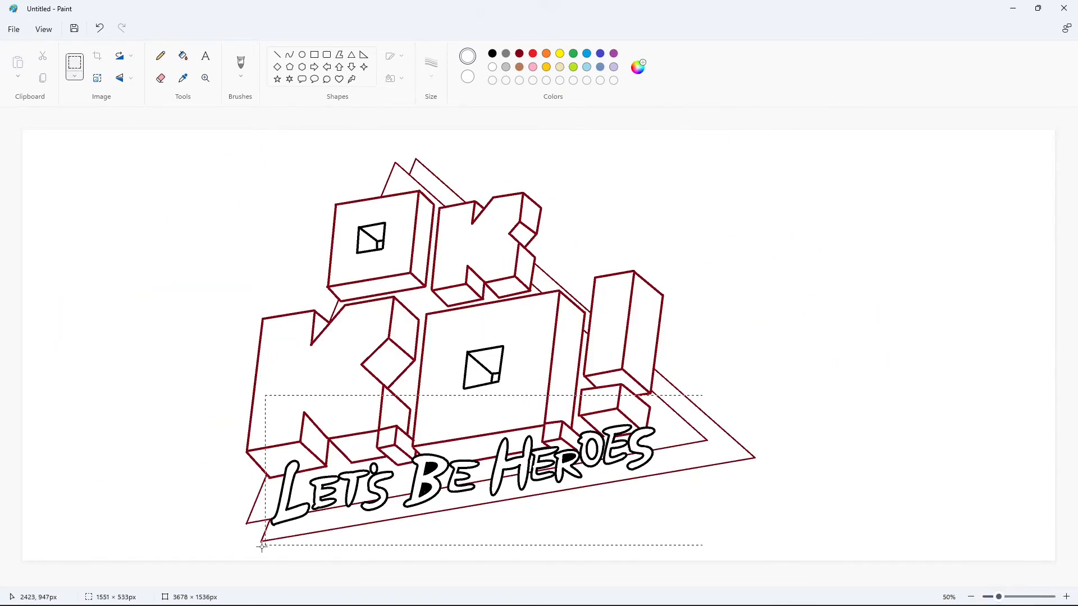
pyautogui.moveTo(261, 547); pyautogui.dragTo(252, 549)
pyautogui.hotkey('ctrl', 'c')
# Try placing a pasted copy of the lettering with transparent selection enabled, and undo its placement
pyautogui.hotkey('ctrl', 'v')
pyautogui.click(74, 76)
pyautogui.click(91, 168)
pyautogui.moveTo(129, 225); pyautogui.dragTo(712, 267)
pyautogui.hotkey('ctrl', 'z')
# Widen the canvas to 6612 px and place a pasted copy of the lettering in the blank area beside the logo
pyautogui.click(972, 596)
pyautogui.moveTo(540, 239); pyautogui.dragTo(952, 238)
pyautogui.click(1066, 597)
pyautogui.moveTo(593, 583); pyautogui.dragTo(856, 590)
pyautogui.hotkey('ctrl', 'v')
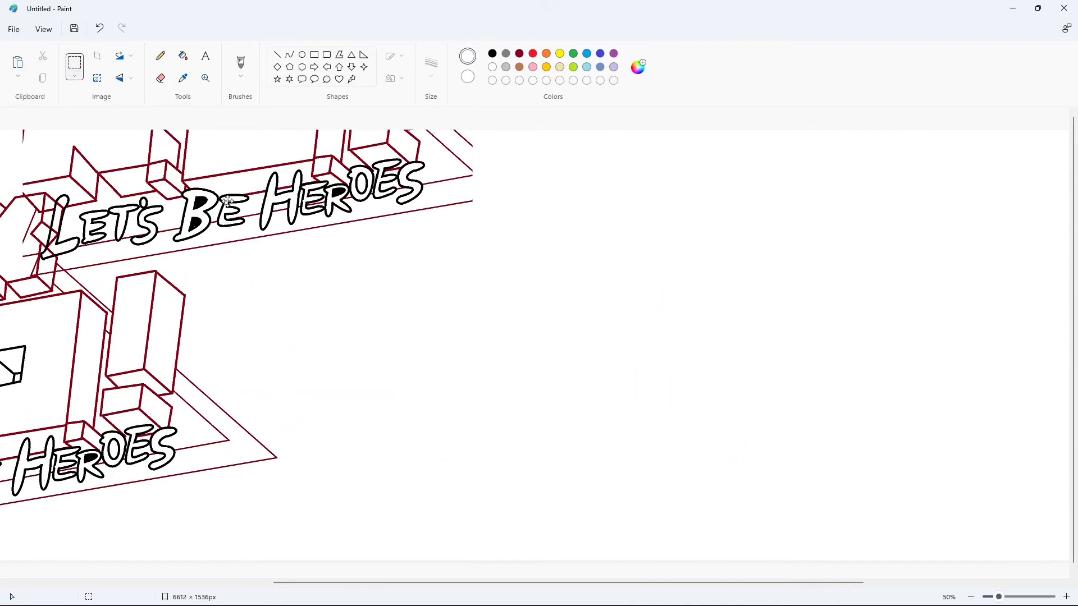
pyautogui.moveTo(227, 201); pyautogui.dragTo(527, 290)
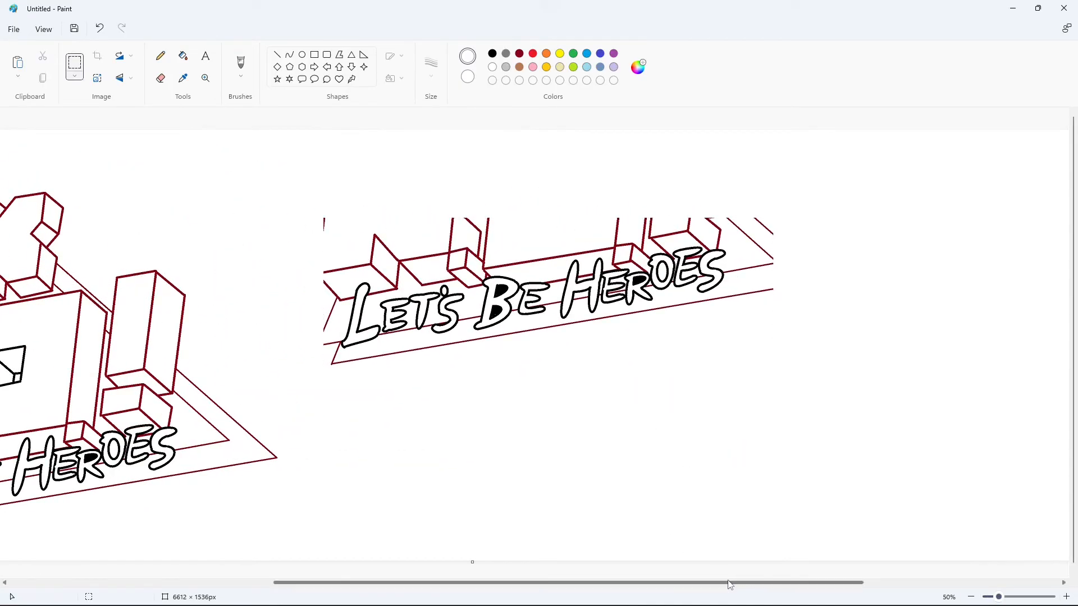
pyautogui.moveTo(732, 584); pyautogui.dragTo(716, 583)
# Enclose the pasted lettering copy in a dark red rectangle, flood its background dark red, and refill it white to remove the surrounding logo lines
pyautogui.click(183, 56)
pyautogui.click(1066, 597)
pyautogui.scroll(-5, 973, 564)
pyautogui.moveTo(393, 583); pyautogui.dragTo(586, 583)
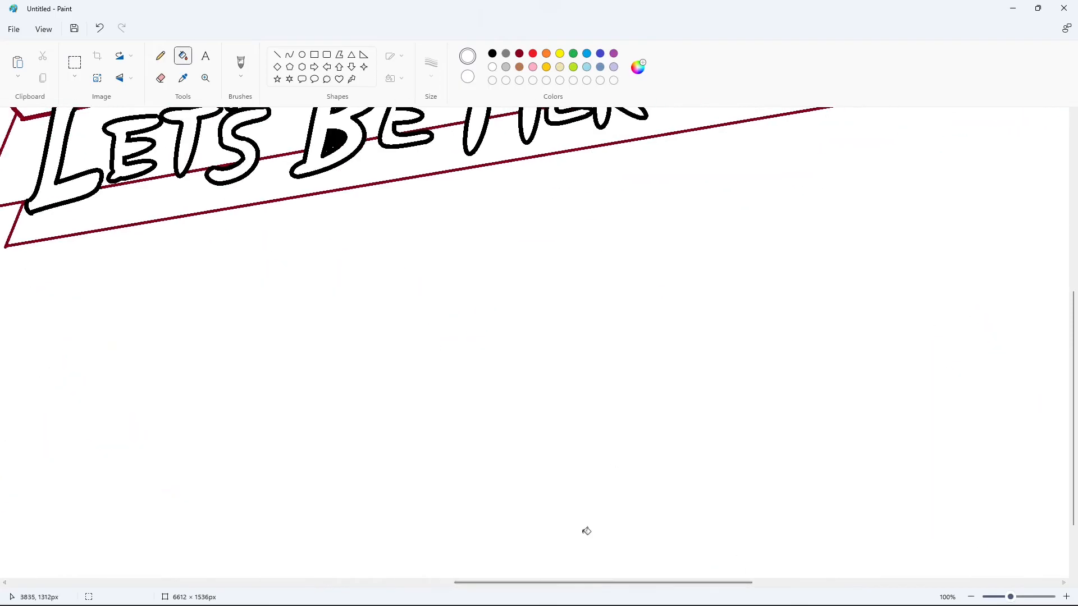
pyautogui.click(972, 596)
pyautogui.moveTo(812, 583); pyautogui.dragTo(596, 588)
pyautogui.click(520, 54)
pyautogui.click(314, 54)
pyautogui.moveTo(340, 140)
pyautogui.mouseDown()
pyautogui.moveTo(664, 354)
pyautogui.moveTo(914, 378)
pyautogui.mouseUp()
pyautogui.click(183, 56)
pyautogui.click(495, 173)
pyautogui.click(492, 67)
pyautogui.click(568, 222)
# Repeat the dark red rectangle and white refill around the lettering copy to clear the line remnants between BE and HEROES
pyautogui.click(314, 55)
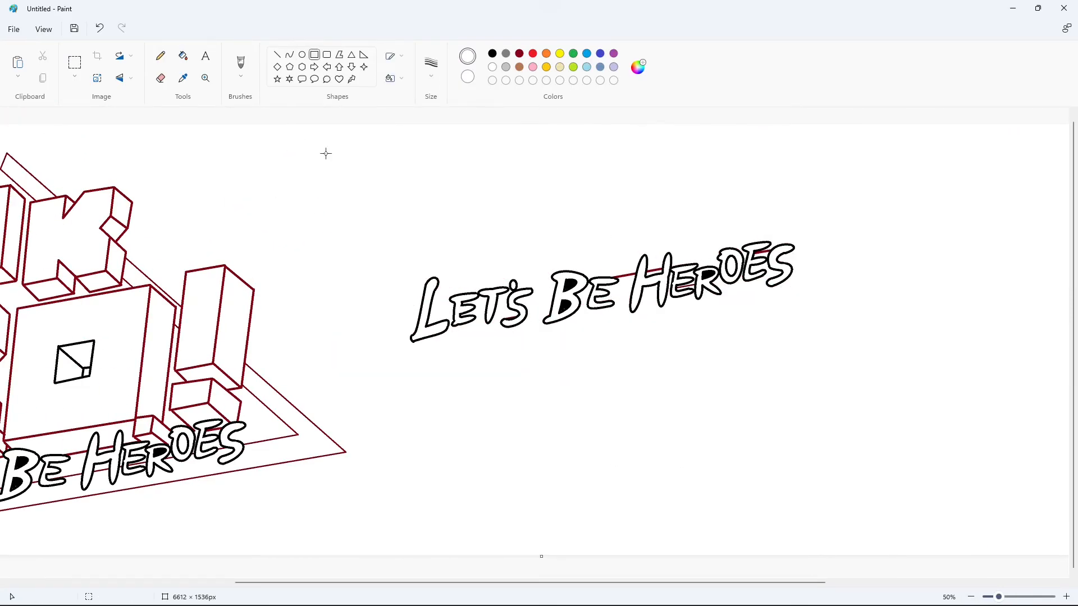
pyautogui.moveTo(369, 181); pyautogui.dragTo(865, 392)
pyautogui.click(520, 53)
pyautogui.click(183, 56)
pyautogui.click(435, 217)
pyautogui.click(492, 67)
pyautogui.click(500, 186)
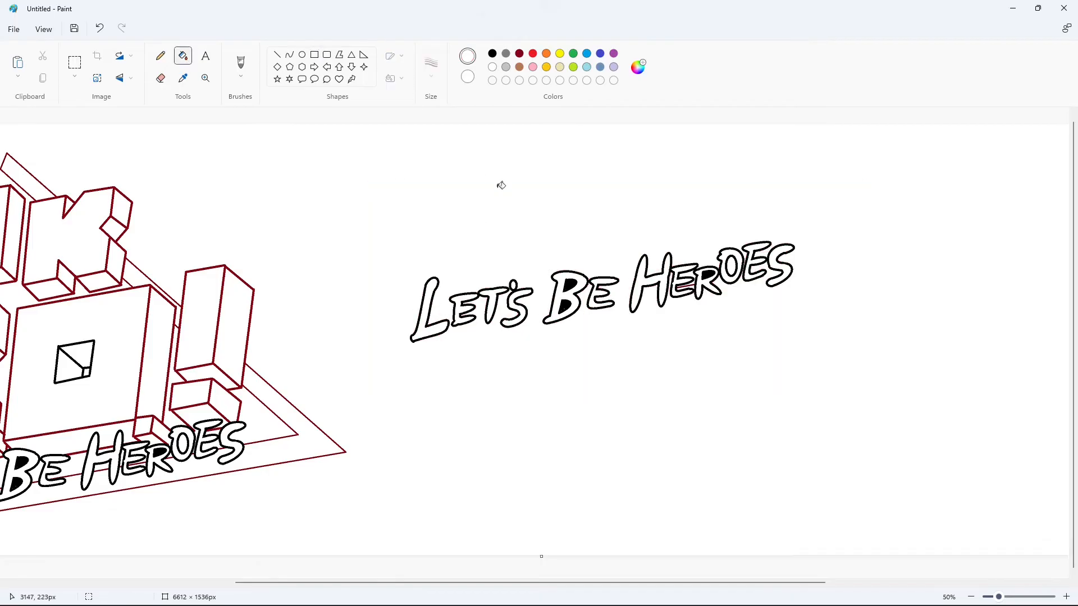
# Merge the last remnants around HEROES, including inside its first E, into another dark red rectangle fill and turn it all white
pyautogui.click(315, 54)
pyautogui.moveTo(384, 194)
pyautogui.mouseDown()
pyautogui.moveTo(584, 335)
pyautogui.moveTo(840, 381)
pyautogui.mouseUp()
pyautogui.click(519, 54)
pyautogui.click(183, 56)
pyautogui.click(475, 216)
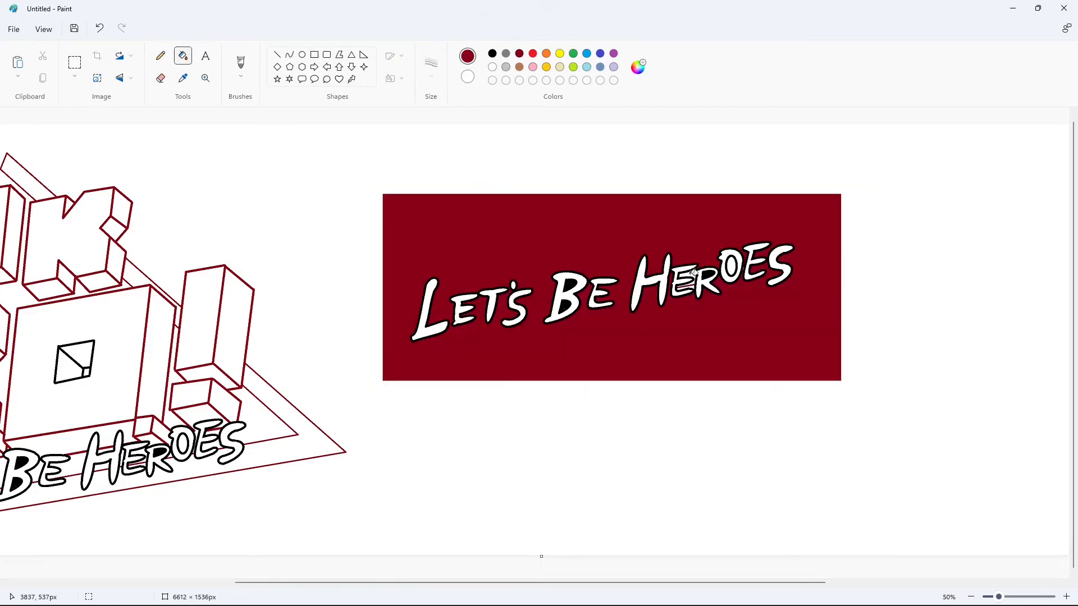
pyautogui.click(691, 275)
pyautogui.click(492, 67)
pyautogui.click(620, 225)
pyautogui.click(690, 275)
pyautogui.click(1066, 597)
pyautogui.moveTo(496, 583); pyautogui.dragTo(705, 578)
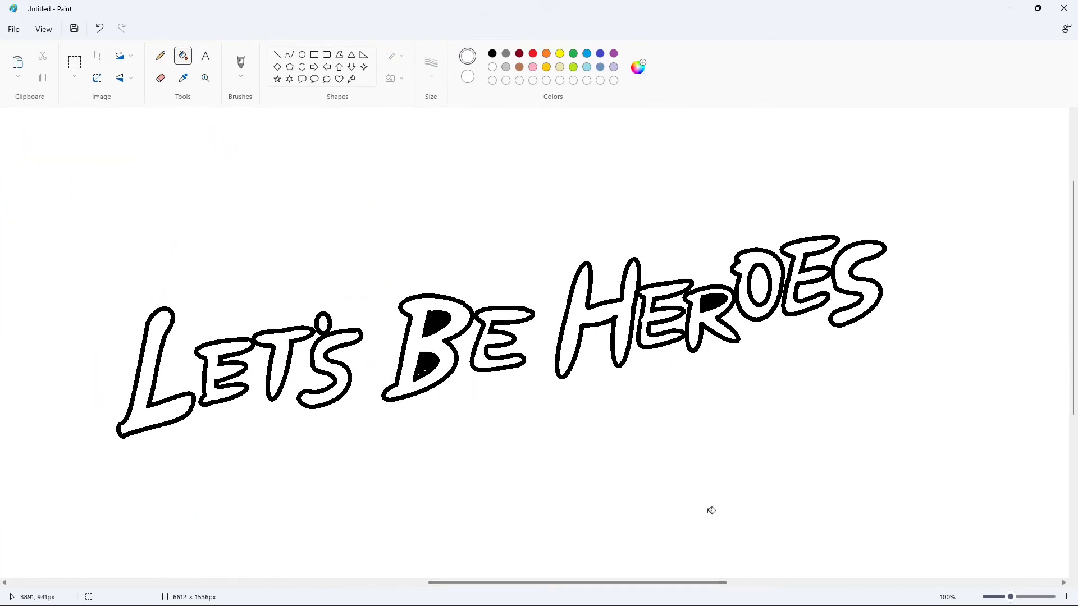
# Fill every letter of the isolated LET'S BE HEROES copy and its apostrophe with purple
pyautogui.click(277, 54)
pyautogui.click(493, 53)
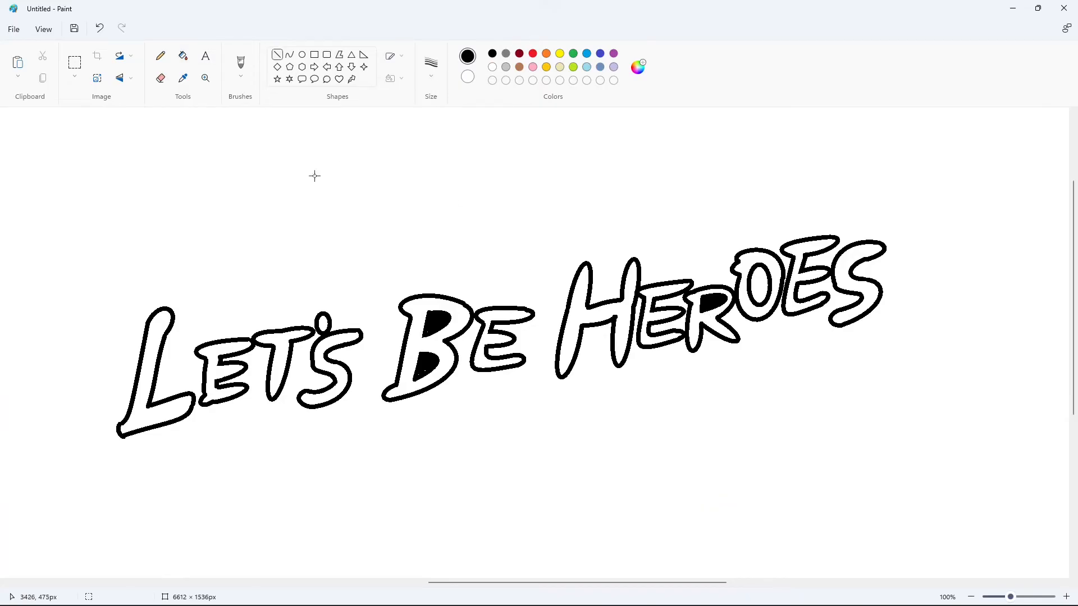
pyautogui.click(183, 55)
pyautogui.click(614, 53)
pyautogui.click(156, 364)
pyautogui.click(212, 373)
pyautogui.click(275, 359)
pyautogui.click(323, 323)
pyautogui.click(332, 368)
pyautogui.click(458, 337)
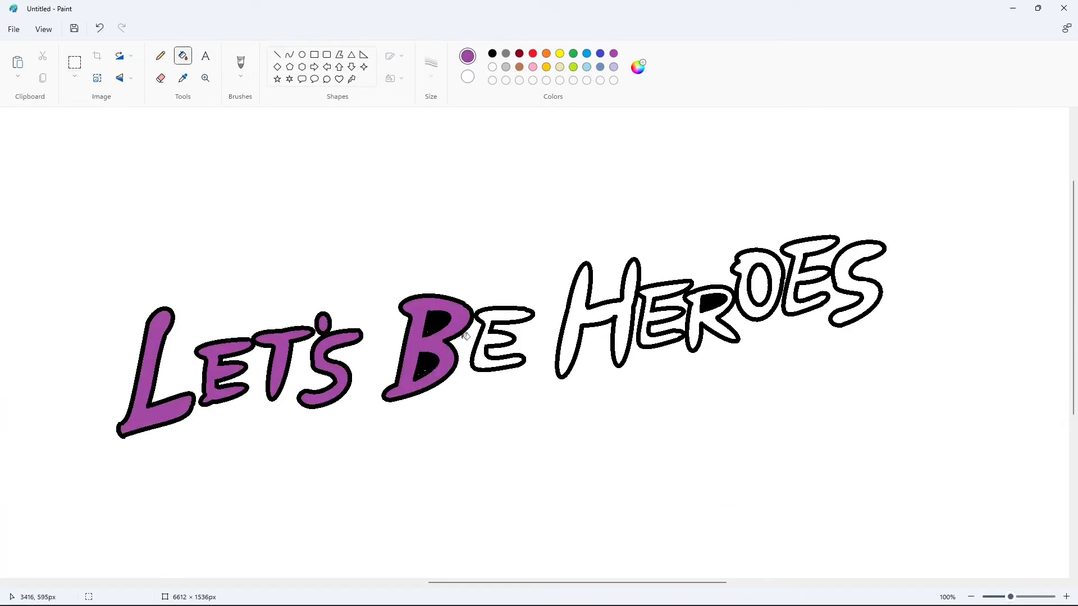
pyautogui.click(483, 346)
pyautogui.click(576, 337)
pyautogui.click(657, 315)
pyautogui.click(750, 297)
pyautogui.click(798, 280)
pyautogui.click(861, 290)
# Select the rectangular area around the purple lettering and copy it
pyautogui.click(75, 62)
pyautogui.moveTo(40, 184)
pyautogui.mouseDown()
pyautogui.moveTo(884, 505)
pyautogui.moveTo(949, 504)
pyautogui.mouseUp()
pyautogui.click(964, 503)
pyautogui.moveTo(686, 583)
pyautogui.mouseDown()
pyautogui.moveTo(366, 585)
pyautogui.moveTo(669, 587)
pyautogui.mouseUp()
pyautogui.scroll(3, 389, 539)
pyautogui.scroll(-2, 550, 427)
pyautogui.click(183, 55)
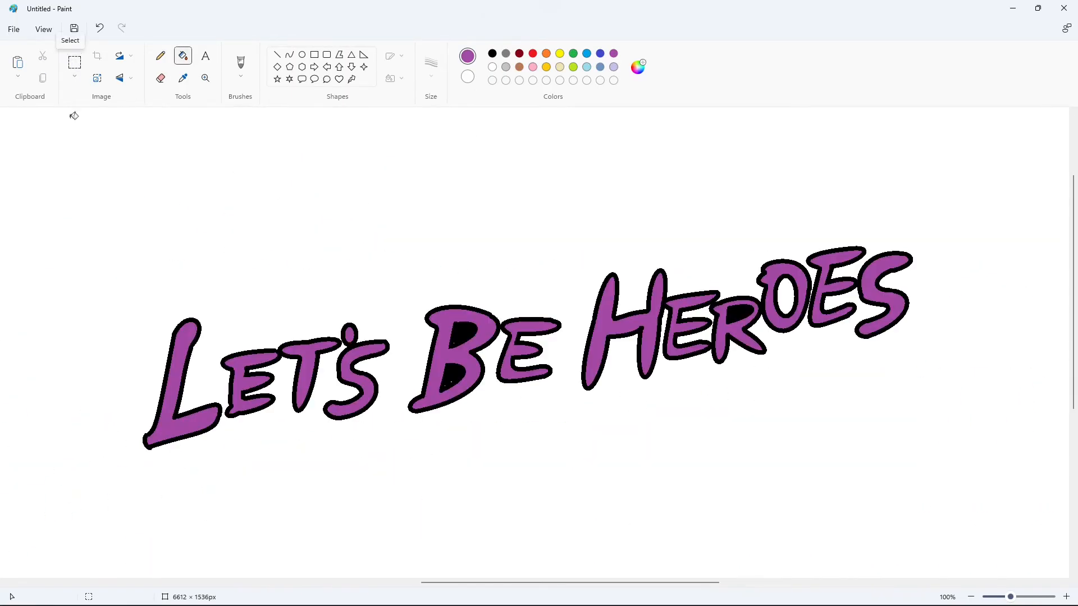
pyautogui.click(74, 61)
pyautogui.moveTo(69, 185); pyautogui.dragTo(1070, 520)
pyautogui.click(983, 507)
# Fill all the letters of the isolated lettering with black to form a solid shadow
pyautogui.click(183, 56)
pyautogui.click(493, 53)
pyautogui.click(177, 388)
pyautogui.click(239, 381)
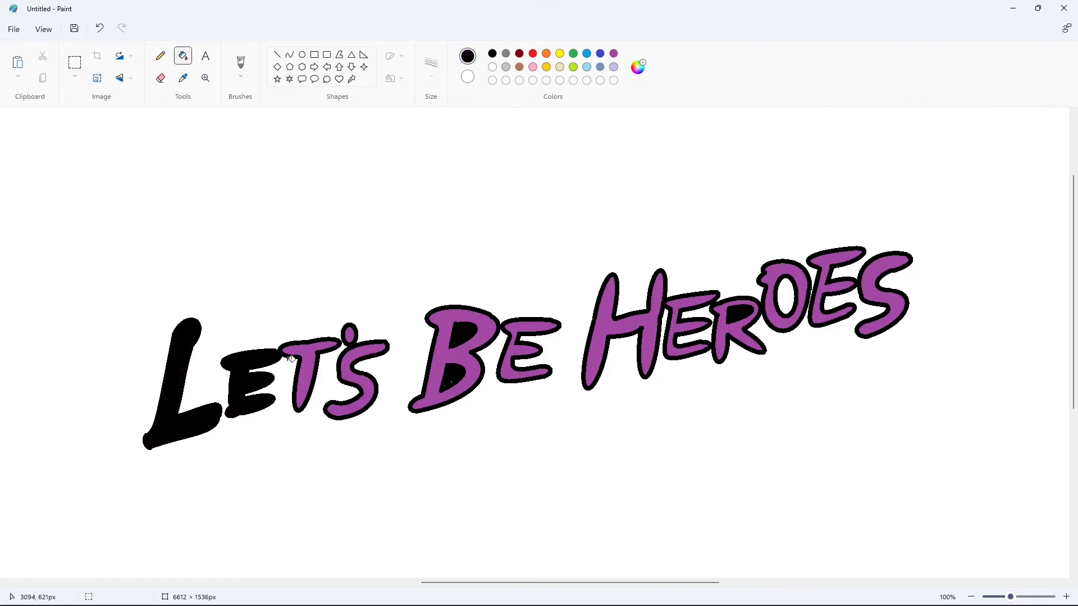
pyautogui.click(303, 376)
pyautogui.click(363, 388)
pyautogui.click(435, 365)
pyautogui.click(511, 359)
pyautogui.click(606, 337)
pyautogui.click(674, 332)
pyautogui.click(729, 327)
pyautogui.click(775, 313)
pyautogui.click(824, 306)
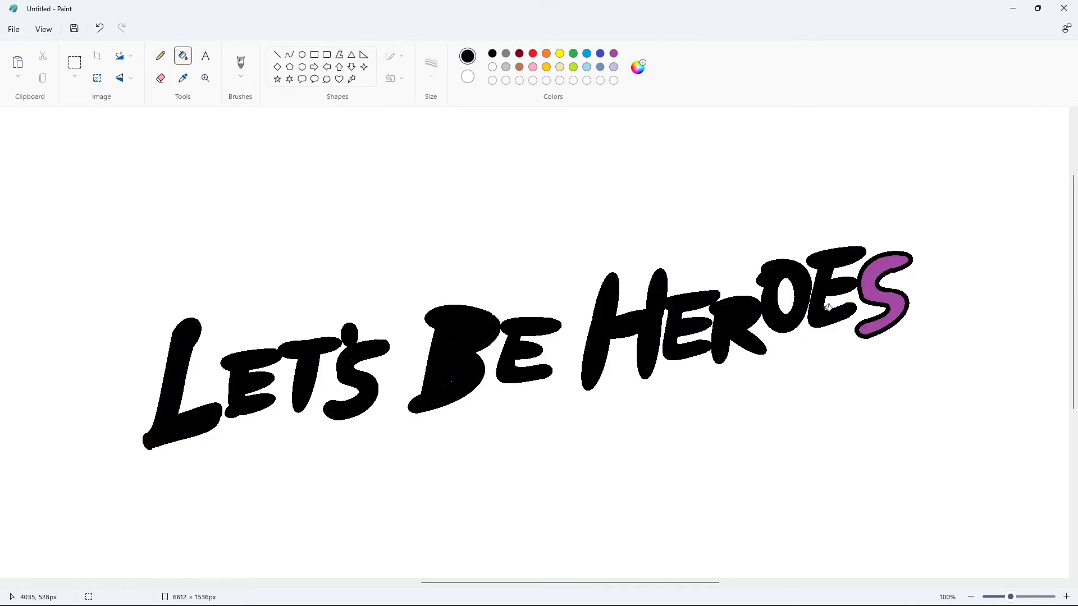
pyautogui.click(893, 299)
# Paste the purple lettering over the black one, nudged slightly up and left so that a drop shadow shows below
pyautogui.hotkey('ctrl', 'v')
pyautogui.moveTo(414, 281); pyautogui.dragTo(459, 330)
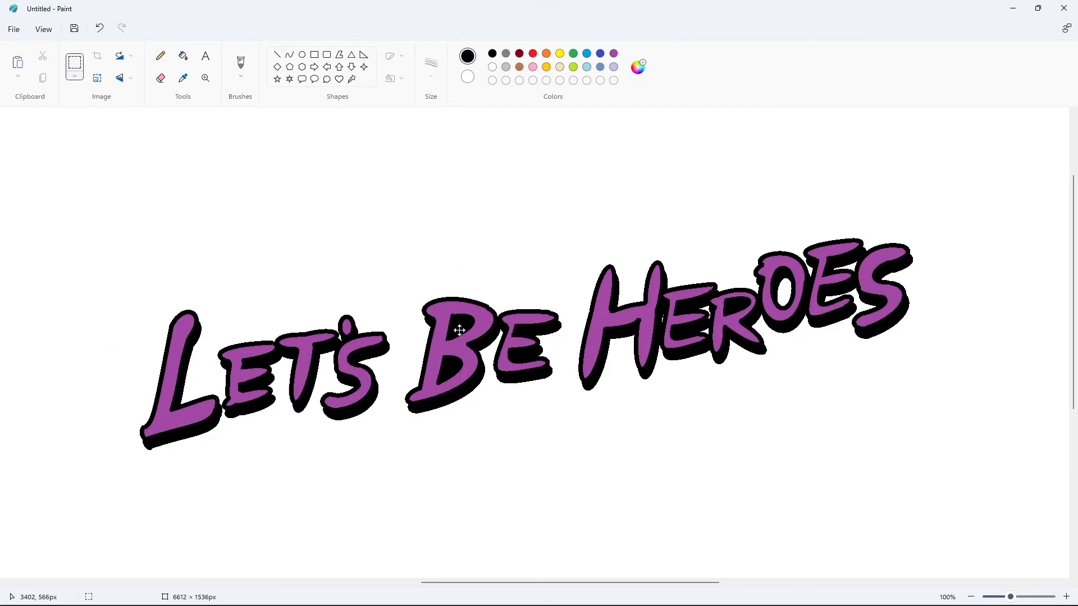
pyautogui.press('Left')
pyautogui.press('Left')
pyautogui.press('Up')
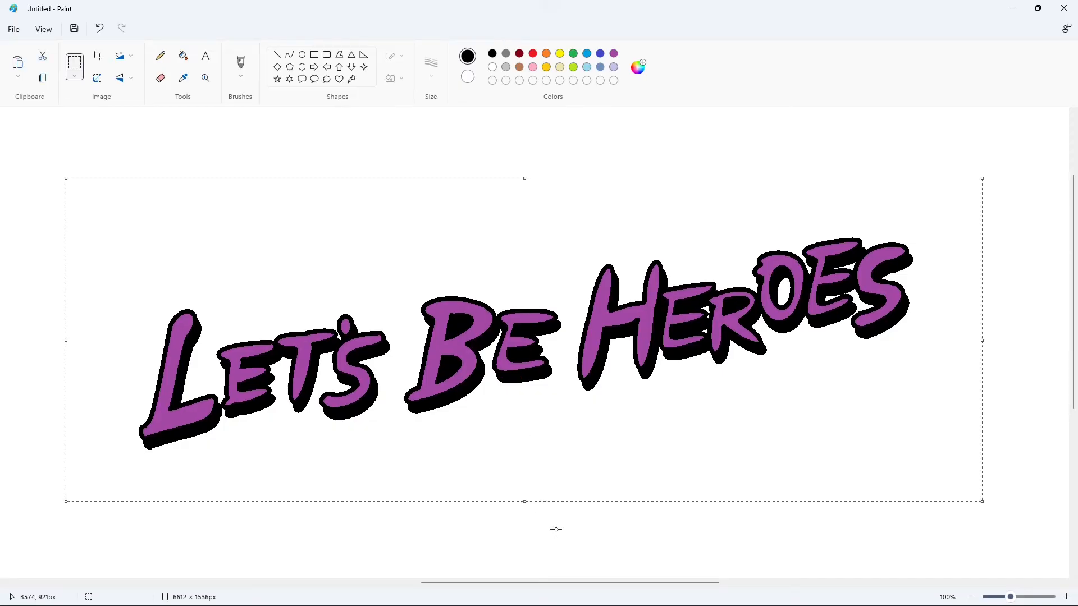
pyautogui.click(161, 56)
pyautogui.click(183, 56)
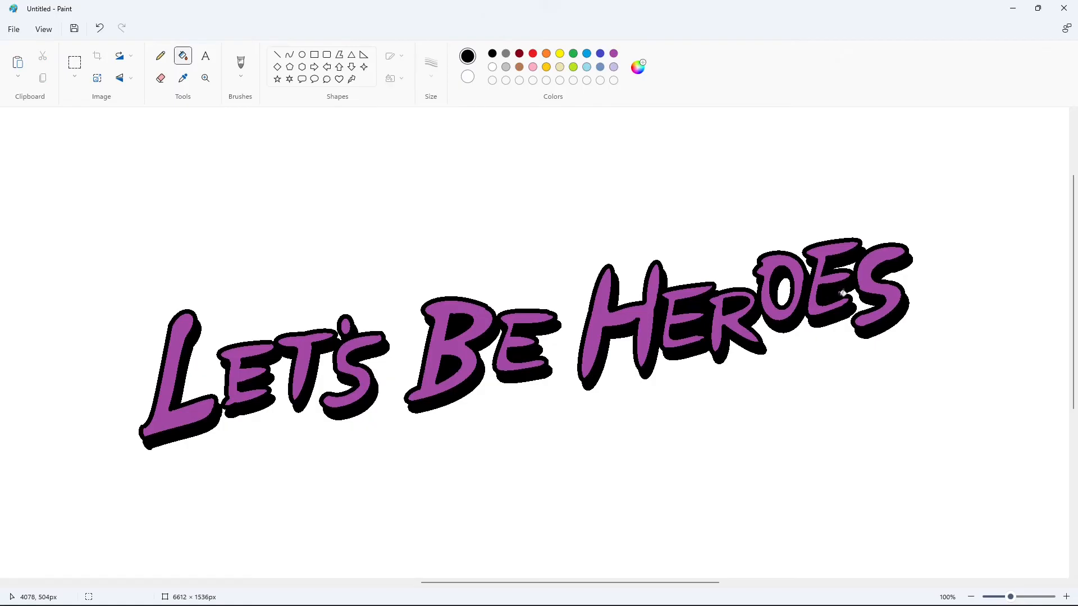
pyautogui.click(161, 56)
# Copy the shadowed purple lettering and place a pasted copy exactly over the white subtitle on the logo
pyautogui.click(971, 597)
pyautogui.click(75, 62)
pyautogui.moveTo(346, 192)
pyautogui.mouseDown()
pyautogui.moveTo(603, 352)
pyautogui.moveTo(823, 380)
pyautogui.mouseUp()
pyautogui.moveTo(741, 583); pyautogui.dragTo(511, 587)
pyautogui.hotkey('ctrl', 'v')
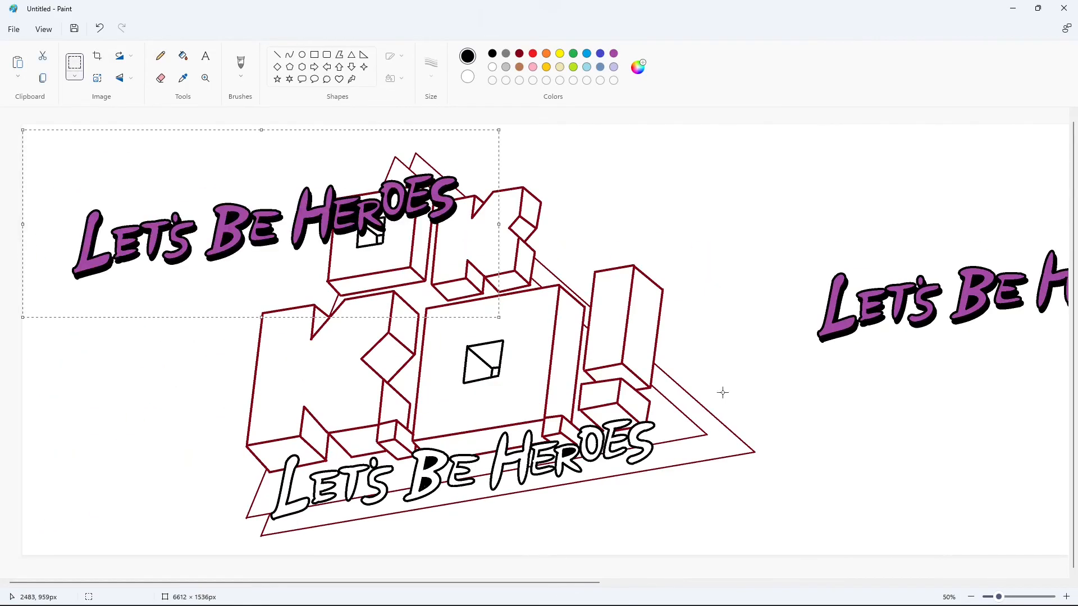
pyautogui.moveTo(264, 216); pyautogui.dragTo(462, 471)
pyautogui.press('Down')
pyautogui.press('Down')
pyautogui.press('Down')
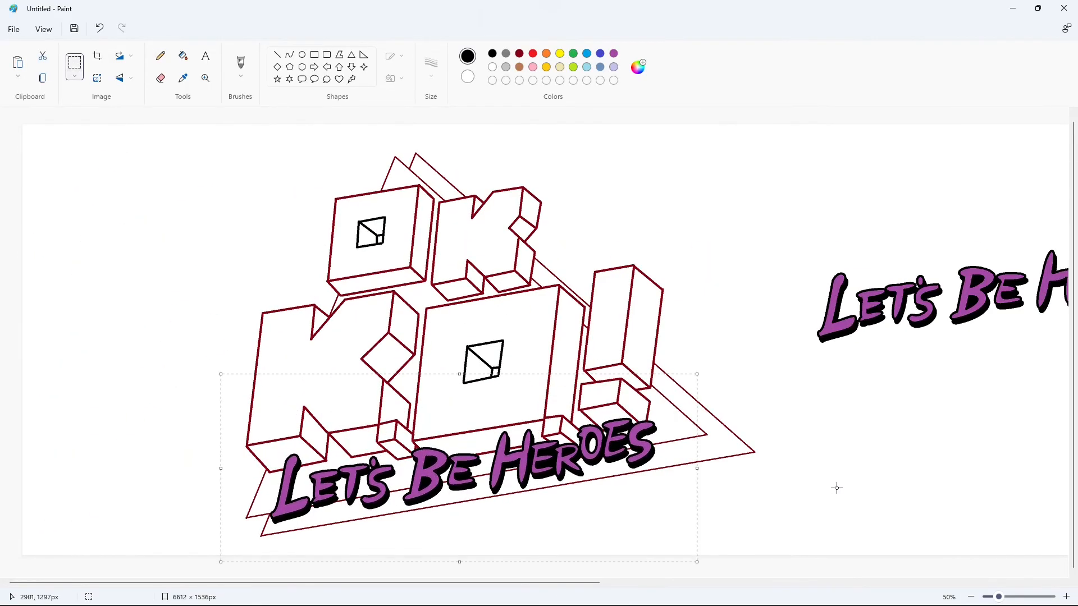
# Recolor the connected dark red outlines of the block letters and triangles to black
pyautogui.doubleClick(1066, 597)
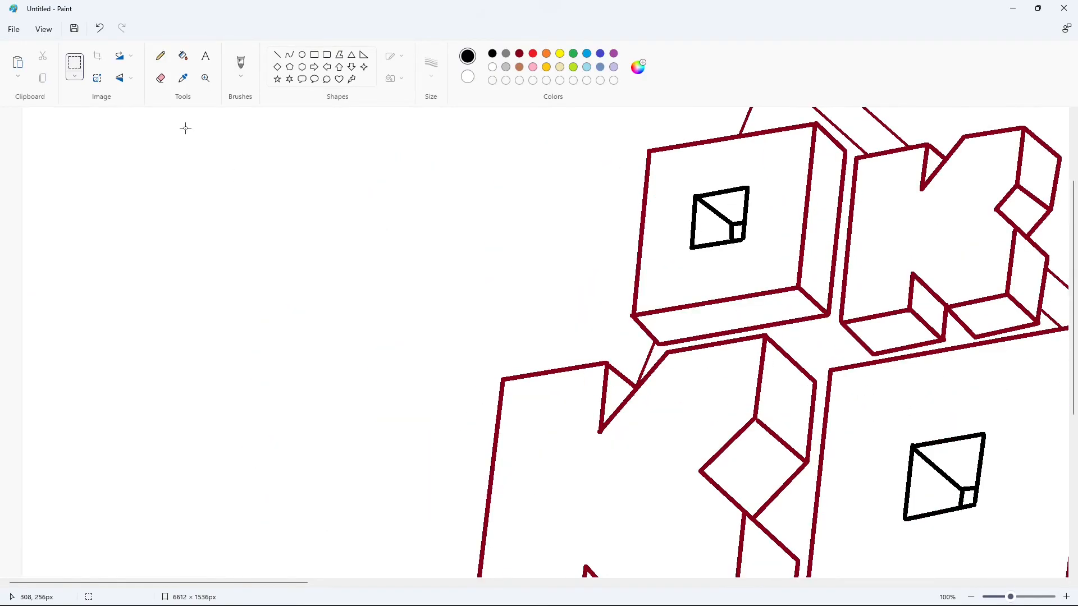
pyautogui.click(183, 56)
pyautogui.moveTo(293, 584); pyautogui.dragTo(385, 584)
pyautogui.scroll(3, 488, 242)
pyautogui.click(489, 241)
pyautogui.scroll(-6, 542, 369)
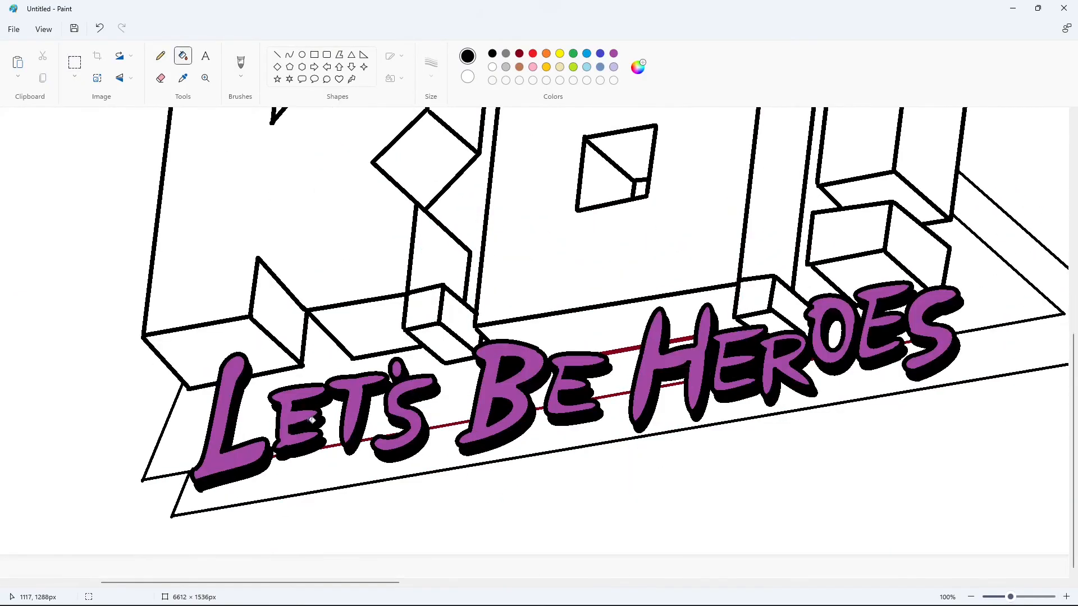
# Fill the remaining dark red line segments between the subtitle letters with black
pyautogui.click(1066, 597)
pyautogui.moveTo(250, 584); pyautogui.dragTo(299, 584)
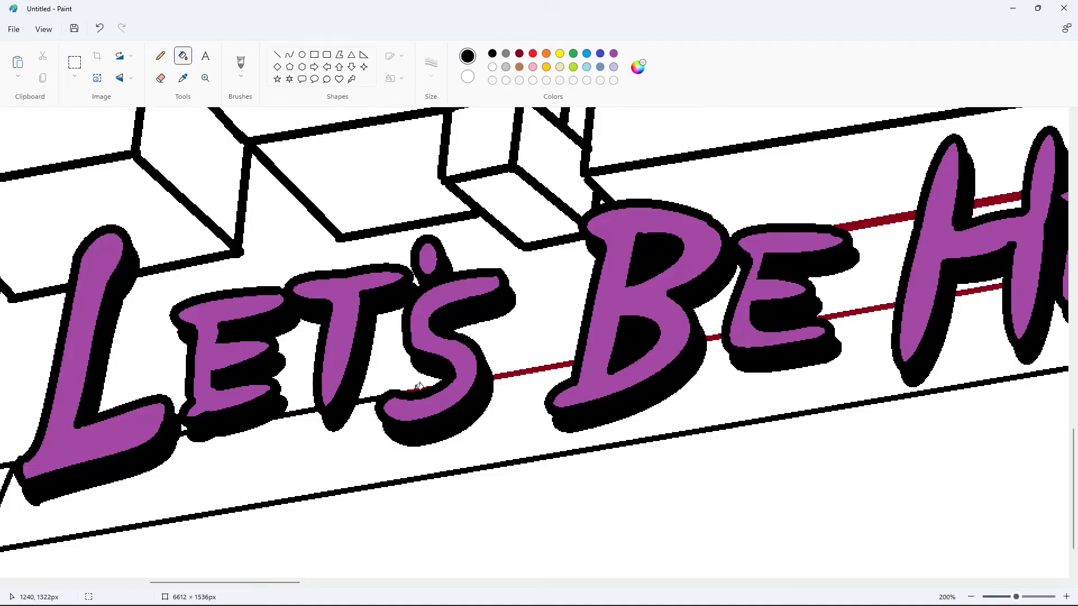
pyautogui.click(493, 67)
pyautogui.click(492, 54)
pyautogui.click(420, 388)
pyautogui.click(534, 371)
pyautogui.click(715, 338)
pyautogui.click(859, 311)
pyautogui.click(892, 216)
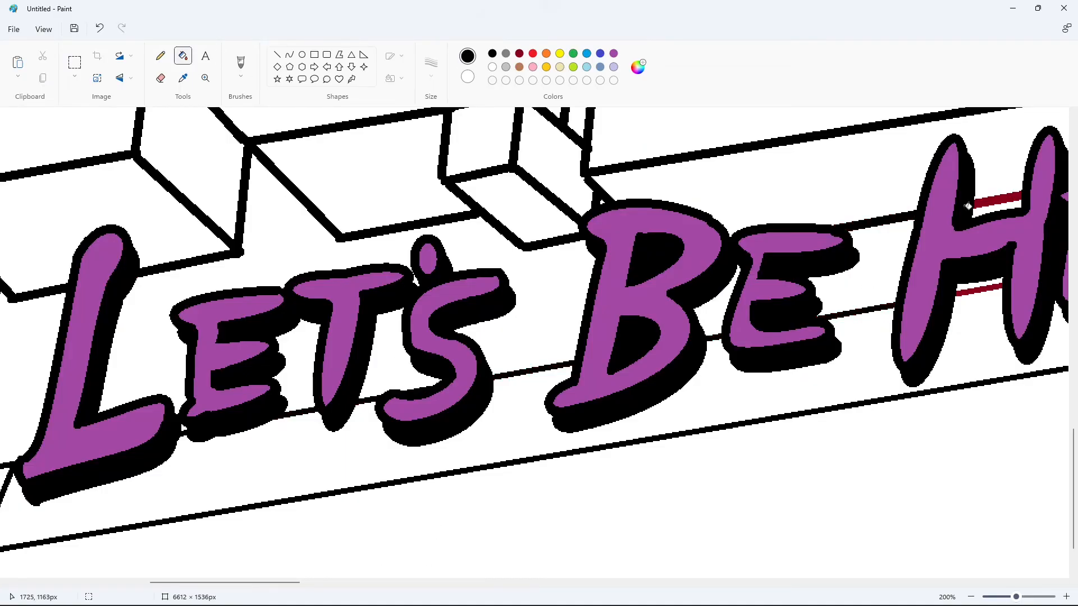
pyautogui.click(969, 204)
pyautogui.click(979, 289)
pyautogui.hscroll(10, 380, 534)
pyautogui.scroll(2, 713, 213)
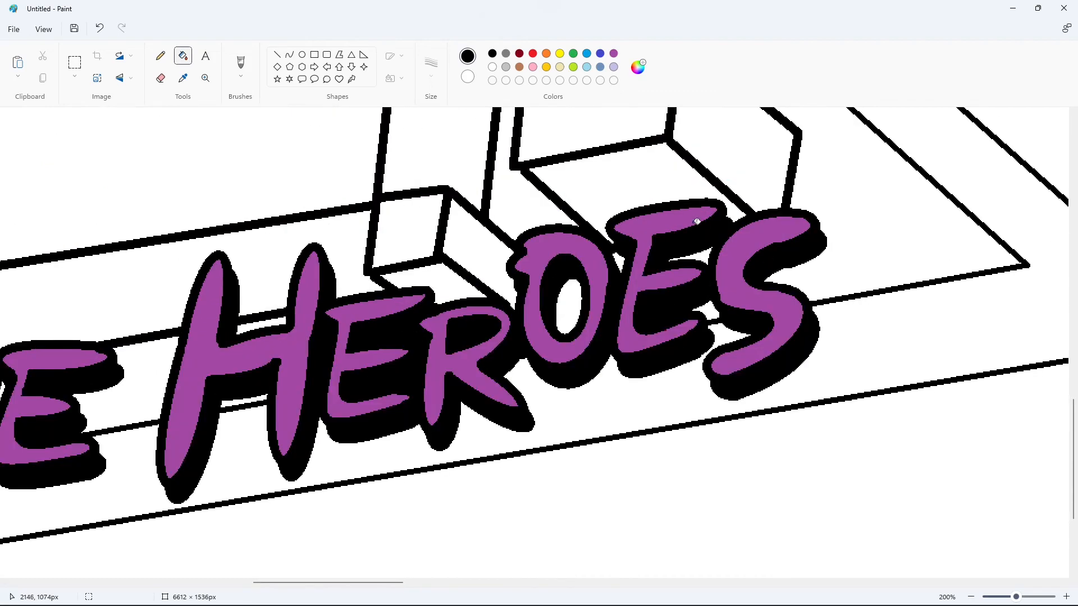
# Undo a trial black fill on the second E of HEROES and fill that letter dark red
pyautogui.click(697, 222)
pyautogui.hotkey('ctrl', 'z')
pyautogui.click(519, 53)
pyautogui.click(636, 266)
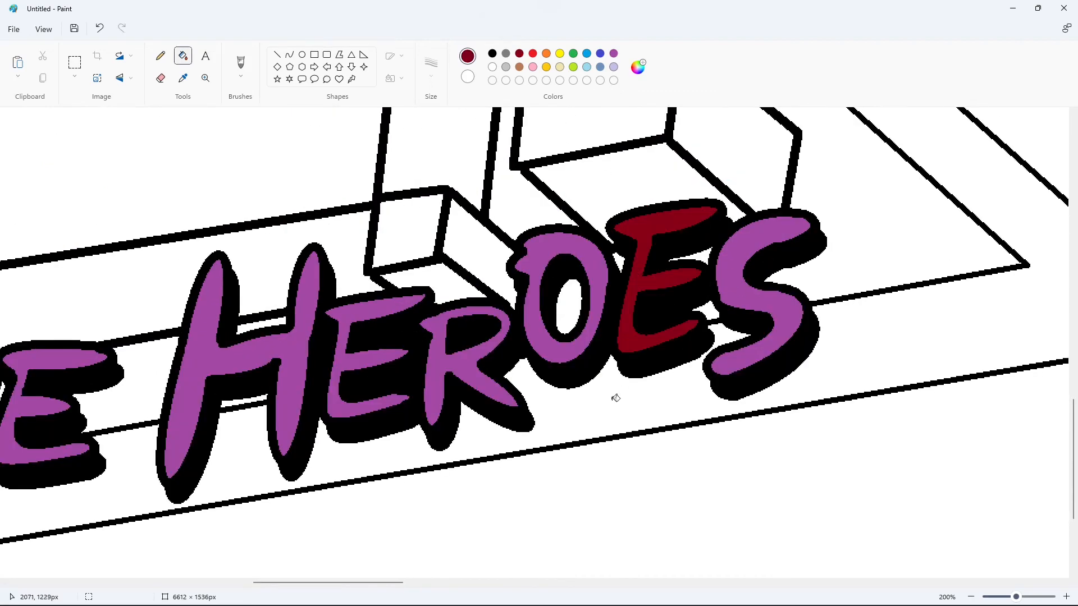
# Reduce the canvas width to 3654 px, cutting off the spare lettering copy beside the logo
pyautogui.scroll(2, 682, 456)
pyautogui.click(971, 597)
pyautogui.moveTo(524, 582); pyautogui.dragTo(380, 584)
pyautogui.click(971, 597)
pyautogui.moveTo(698, 583); pyautogui.dragTo(883, 560)
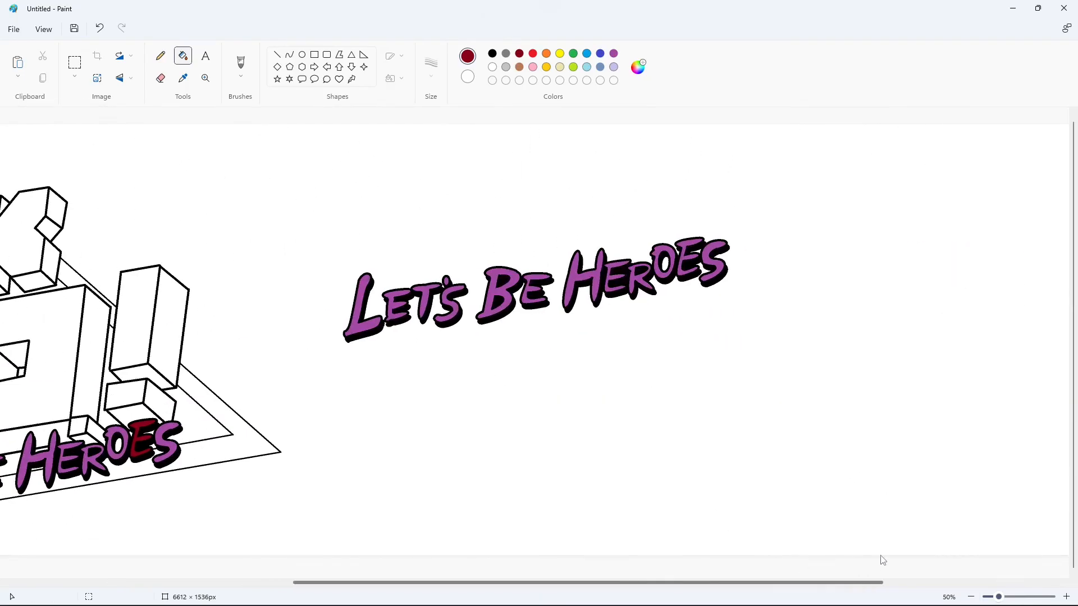
pyautogui.click(971, 597)
pyautogui.moveTo(951, 239); pyautogui.dragTo(417, 259)
pyautogui.click(1066, 596)
pyautogui.moveTo(812, 345); pyautogui.dragTo(1048, 343)
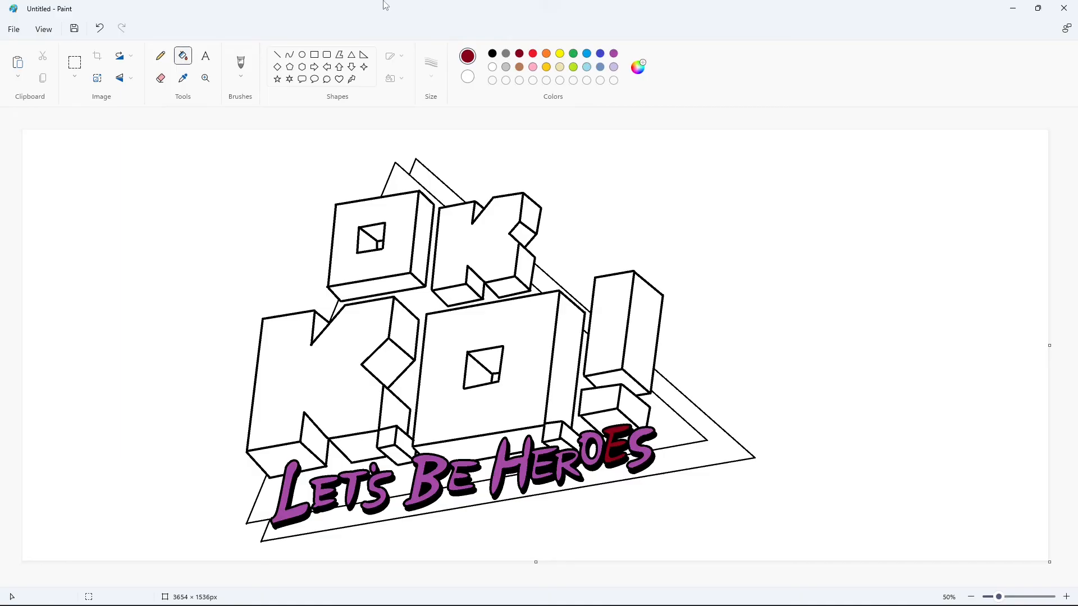
# Create two custom colors for the palette: a bright pinkish magenta and a bright cyan
pyautogui.click(613, 53)
pyautogui.click(638, 67)
pyautogui.moveTo(503, 239); pyautogui.dragTo(505, 235)
pyautogui.moveTo(577, 230); pyautogui.dragTo(577, 210)
pyautogui.click(460, 445)
pyautogui.click(638, 67)
pyautogui.moveTo(466, 180); pyautogui.dragTo(456, 194)
pyautogui.click(460, 445)
# Create a brighter blue custom color, #4F5AFF, from the palette's indigo
pyautogui.click(601, 54)
pyautogui.click(638, 67)
pyautogui.moveTo(577, 210); pyautogui.dragTo(578, 164)
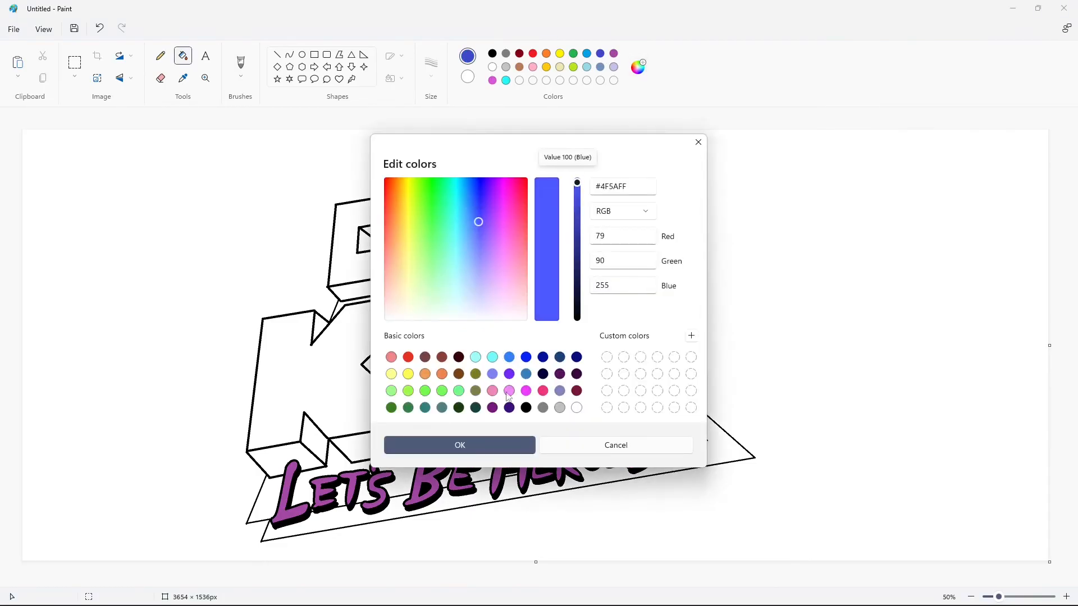
pyautogui.click(498, 446)
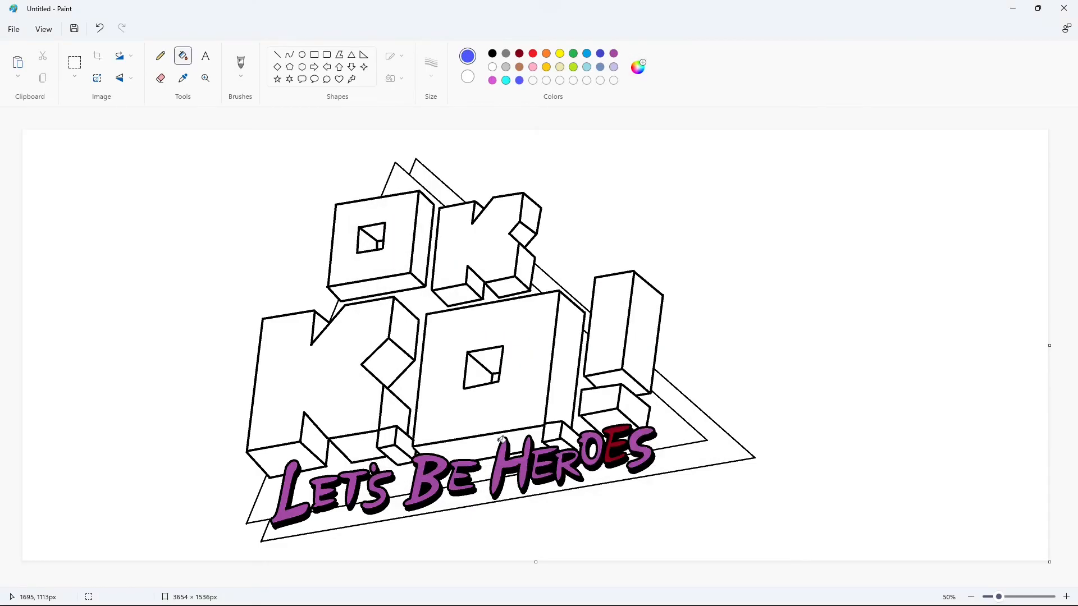
# Add a purple and a bright green custom color to the palette
pyautogui.click(640, 68)
pyautogui.moveTo(577, 203)
pyautogui.mouseDown()
pyautogui.moveTo(577, 217)
pyautogui.moveTo(578, 198)
pyautogui.mouseUp()
pyautogui.click(524, 445)
pyautogui.click(574, 54)
pyautogui.click(638, 67)
pyautogui.click(520, 445)
# Fill the front faces of all the OK K.O.! block letters, the two periods and the exclamation mark with yellow
pyautogui.click(559, 54)
pyautogui.click(401, 205)
pyautogui.click(483, 241)
pyautogui.click(351, 337)
pyautogui.click(505, 320)
pyautogui.click(609, 335)
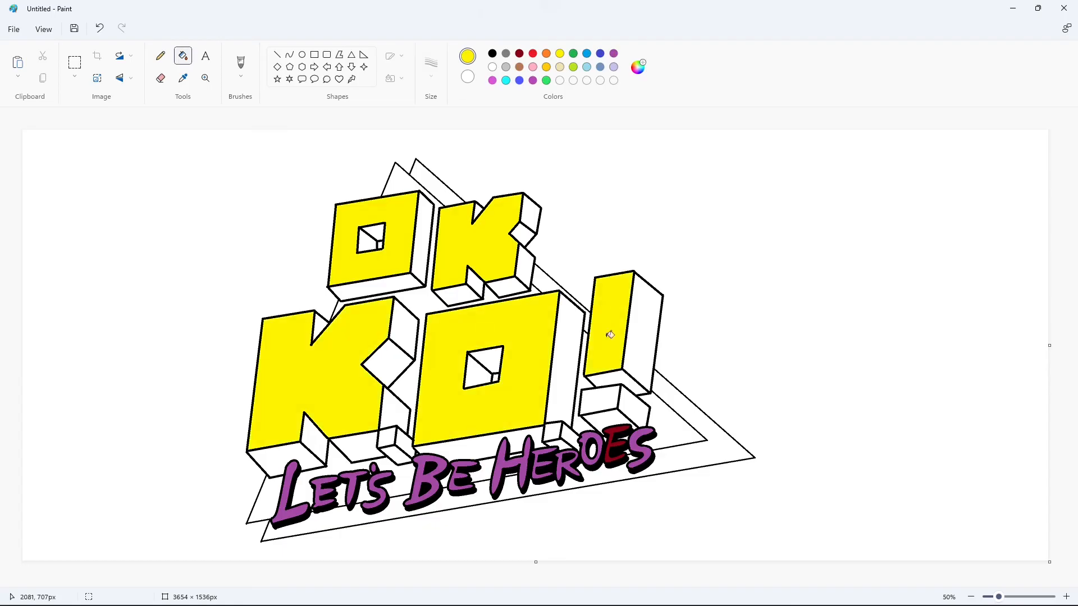
pyautogui.click(598, 399)
pyautogui.click(553, 433)
pyautogui.click(387, 437)
# Fill the right-facing sides of the upper O and K, including the O's inner side, with the custom magenta
pyautogui.click(492, 80)
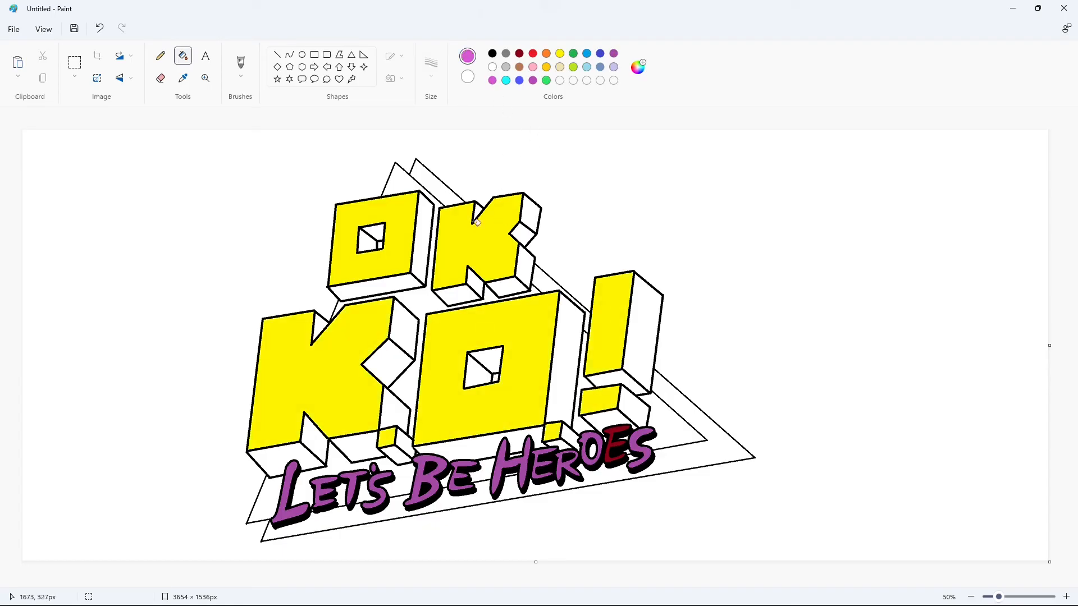
pyautogui.click(372, 240)
pyautogui.click(421, 239)
pyautogui.click(531, 216)
pyautogui.click(526, 268)
pyautogui.click(474, 282)
# Fill the right-facing sides of the lower K and O, both periods and the exclamation mark with the custom magenta
pyautogui.click(406, 325)
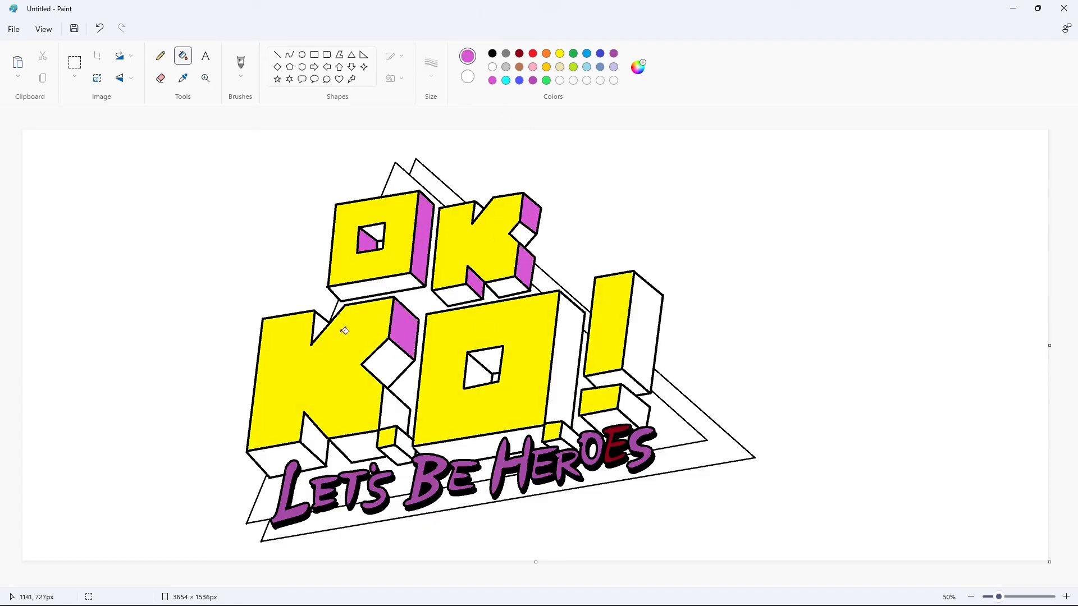
pyautogui.click(321, 327)
pyautogui.click(396, 409)
pyautogui.click(403, 441)
pyautogui.click(326, 441)
pyautogui.click(477, 371)
pyautogui.click(569, 433)
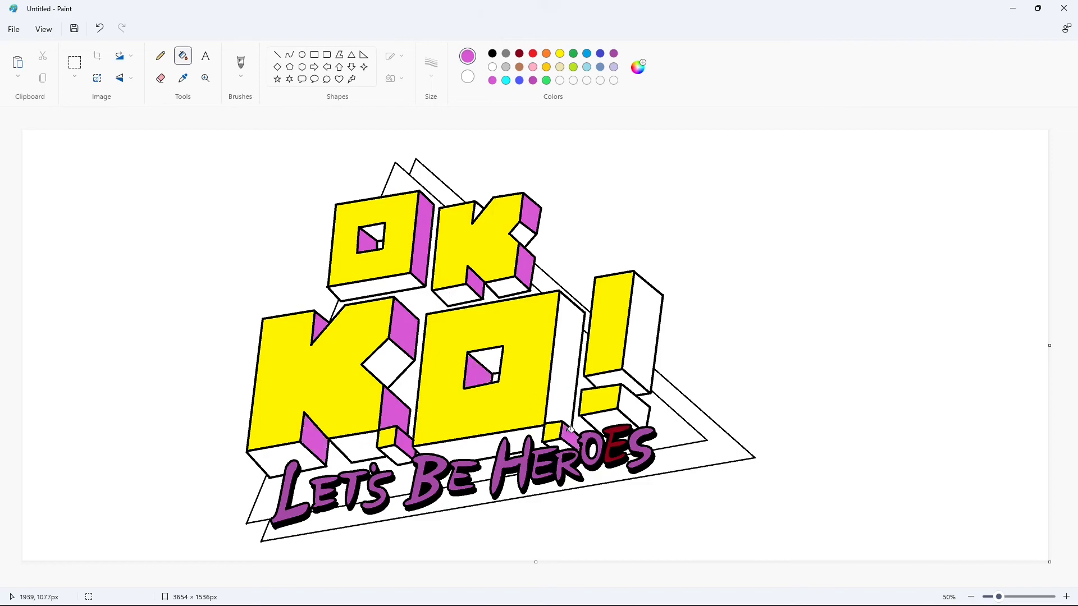
pyautogui.click(643, 332)
pyautogui.click(633, 404)
pyautogui.click(564, 370)
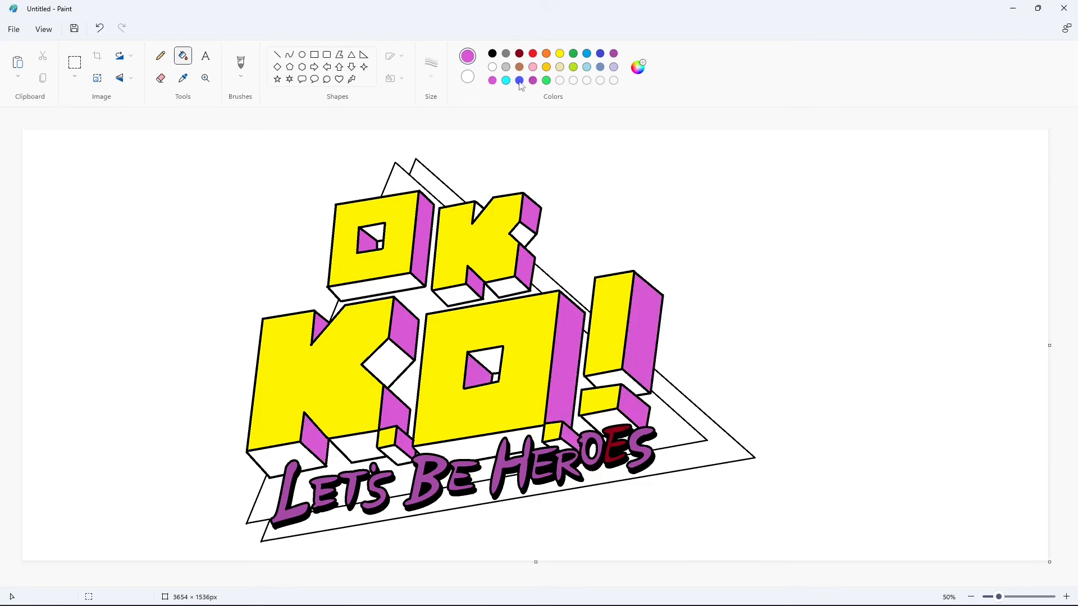
# Fill the downward-facing sides of the upper O and K with the custom blue
pyautogui.click(380, 230)
pyautogui.click(376, 289)
pyautogui.click(522, 234)
pyautogui.click(458, 296)
pyautogui.click(509, 287)
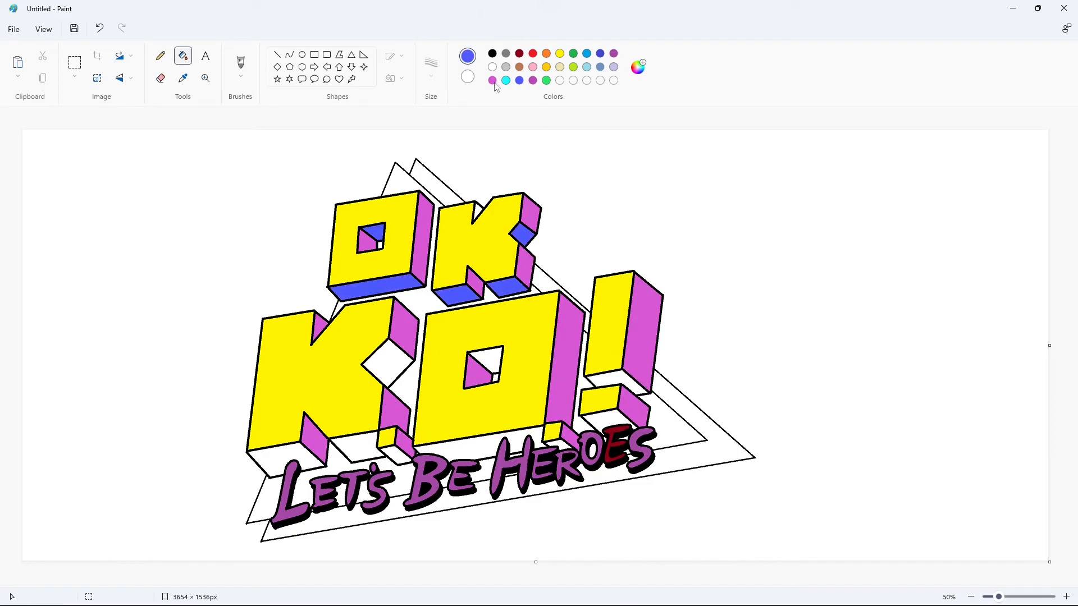
# Fill the downward-facing sides of the lower K, O, first period and exclamation mark with the custom blue
pyautogui.click(520, 80)
pyautogui.click(388, 362)
pyautogui.click(396, 454)
pyautogui.click(356, 447)
pyautogui.click(283, 461)
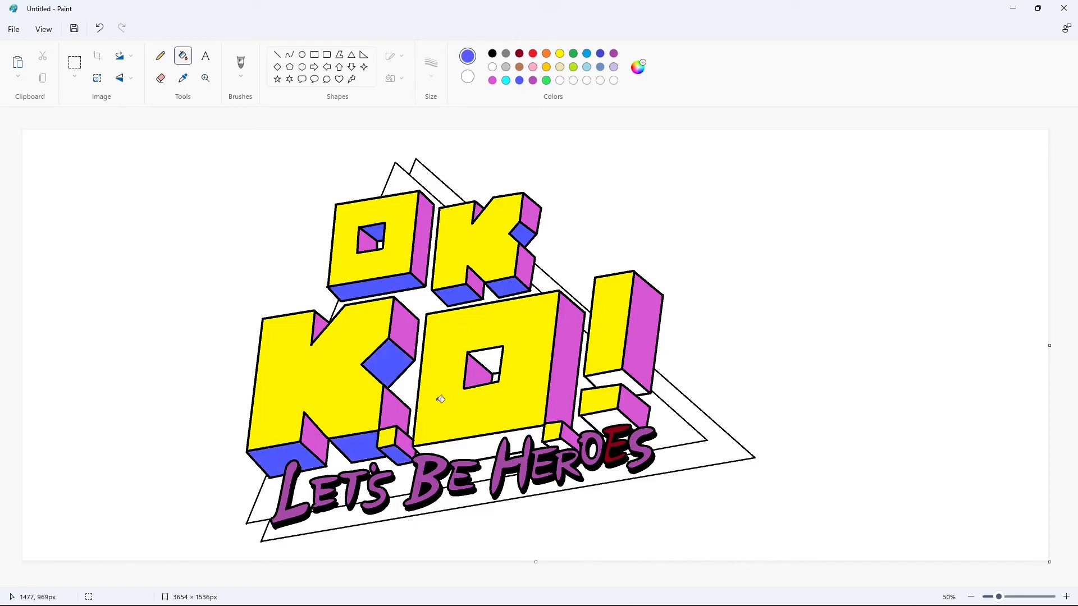
pyautogui.click(486, 359)
pyautogui.click(477, 448)
pyautogui.click(605, 418)
pyautogui.click(622, 377)
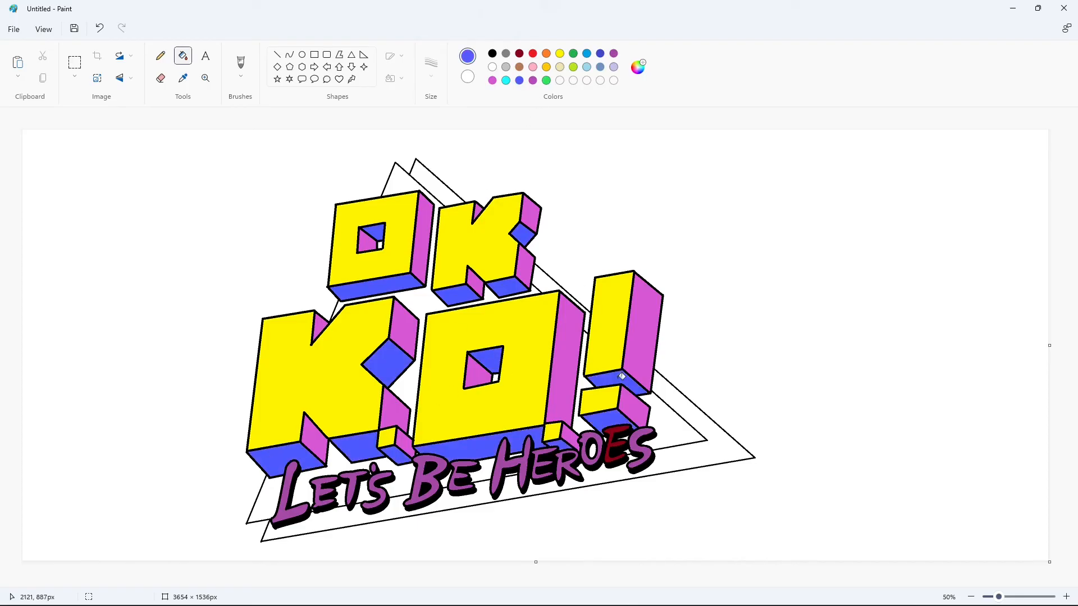
# Fill the visible parts of the rear triangle with the custom purple
pyautogui.click(428, 176)
pyautogui.click(544, 278)
pyautogui.click(677, 397)
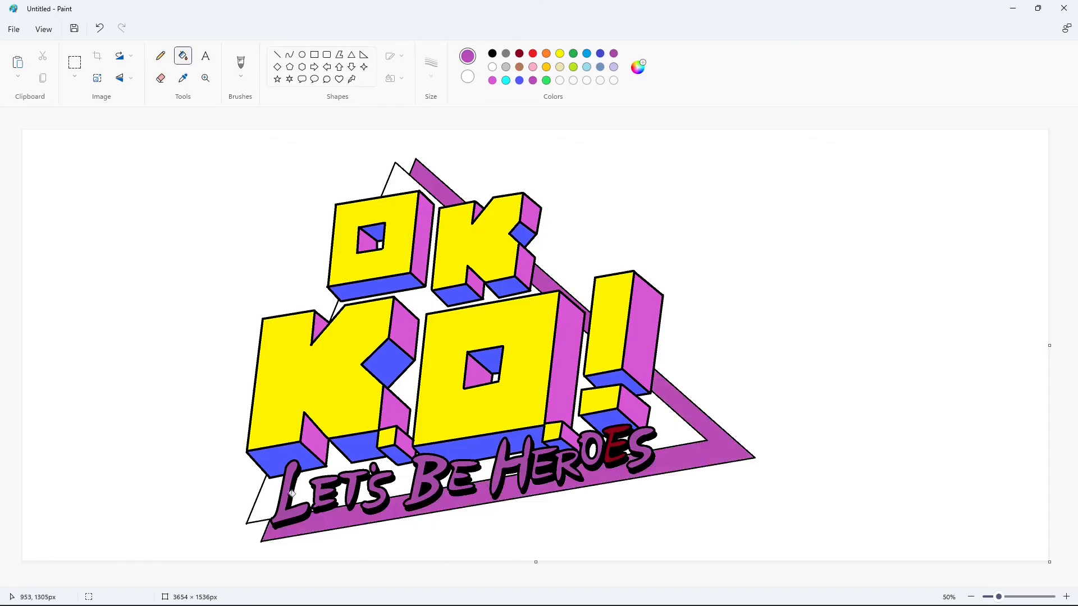
# Fill the front triangle with the custom cyan, including its enclosed areas around the block letters and the subtitle letters
pyautogui.click(506, 80)
pyautogui.click(401, 184)
pyautogui.click(668, 426)
pyautogui.click(585, 385)
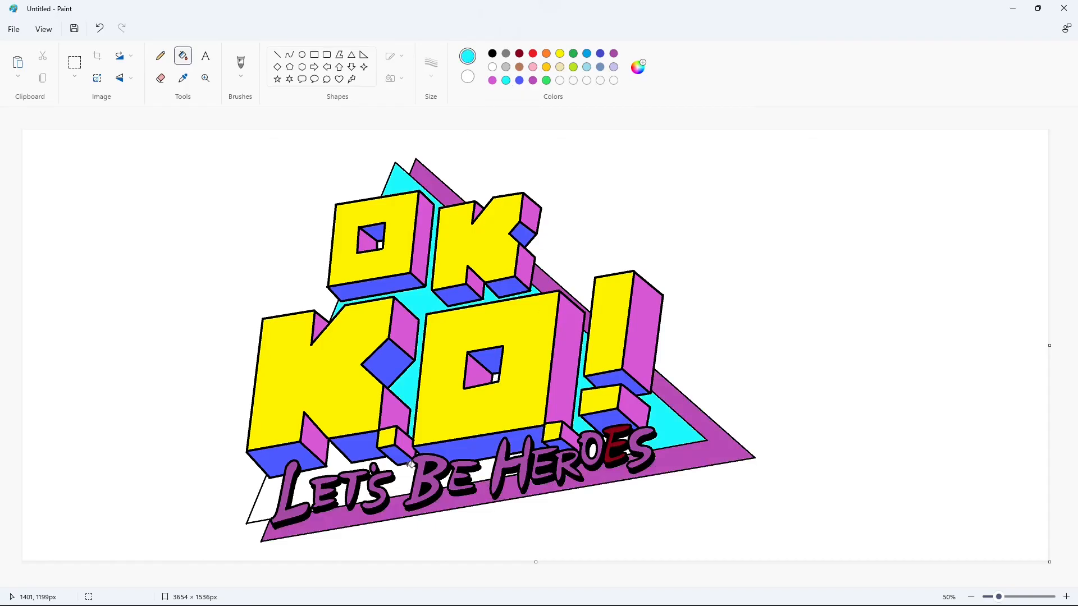
pyautogui.click(274, 492)
pyautogui.click(331, 470)
pyautogui.click(345, 492)
pyautogui.click(365, 495)
pyautogui.click(488, 471)
# Fill the tiny leftover gaps beside the LET'S letters and at the top of the B in BE with cyan
pyautogui.click(1066, 596)
pyautogui.scroll(-6, 730, 505)
pyautogui.moveTo(433, 583); pyautogui.dragTo(632, 582)
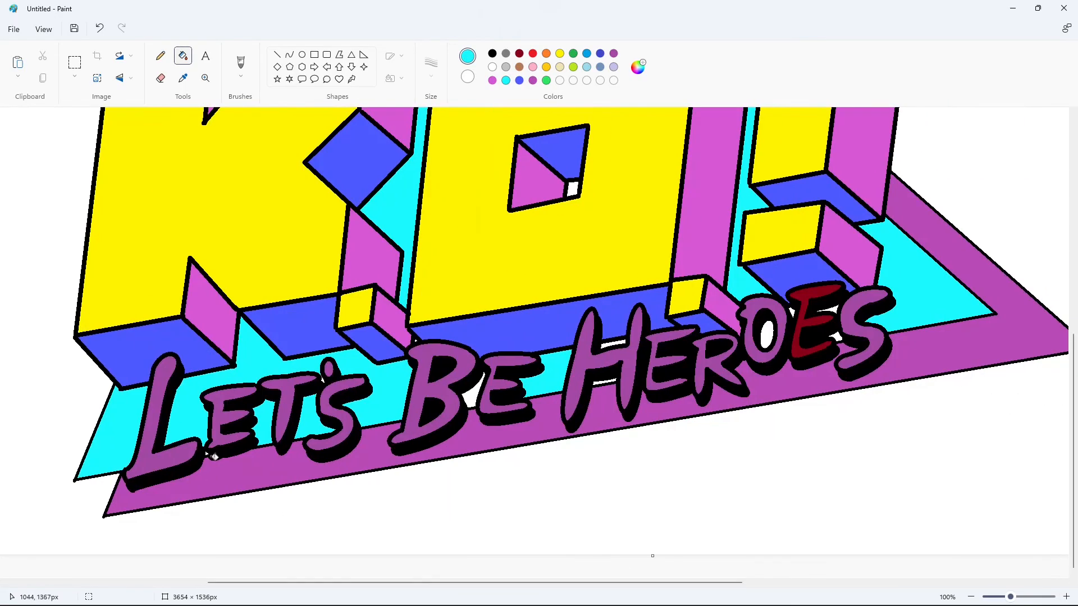
pyautogui.click(208, 453)
pyautogui.hotkey('ctrl', 'z')
pyautogui.click(1066, 596)
pyautogui.click(814, 433)
pyautogui.hotkey('ctrl', 'z')
pyautogui.click(812, 433)
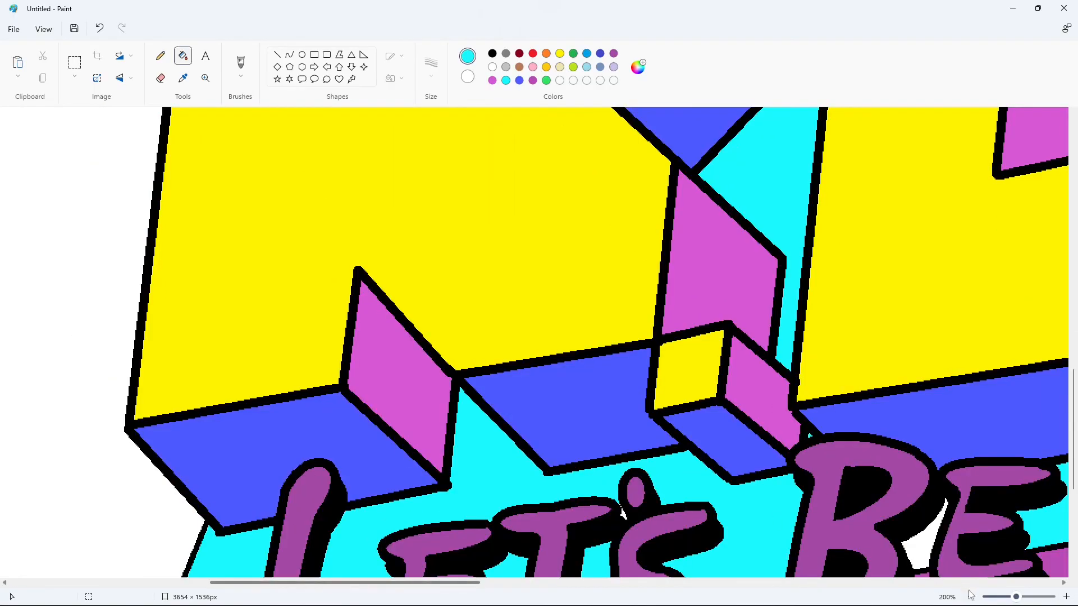
# Fill the remaining white gaps in and between the letters of BE HEROES with cyan
pyautogui.click(970, 597)
pyautogui.click(476, 389)
pyautogui.click(613, 379)
pyautogui.click(767, 334)
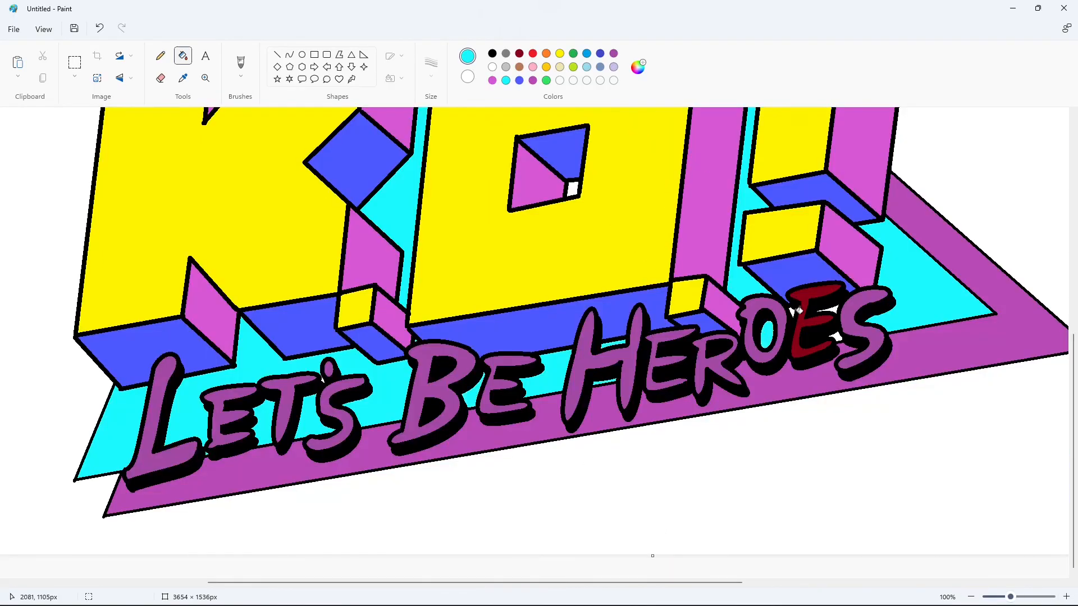
pyautogui.click(835, 335)
# Fill the small white openings inside the lower and upper block O with cyan
pyautogui.scroll(2, 860, 401)
pyautogui.click(573, 305)
pyautogui.scroll(4, 567, 305)
pyautogui.click(341, 273)
pyautogui.scroll(-6, 501, 339)
pyautogui.click(971, 597)
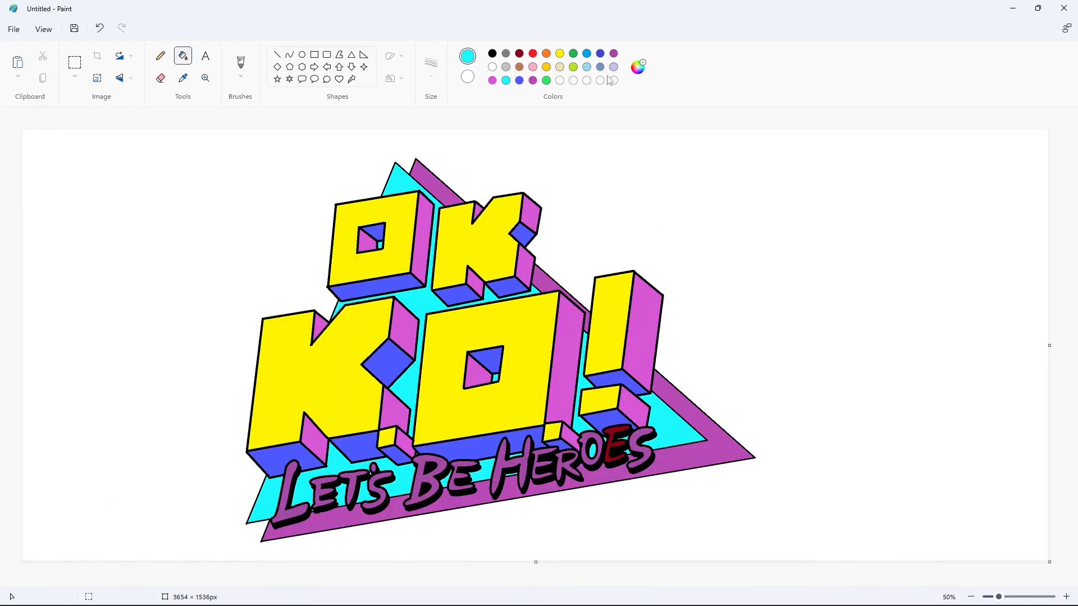
# Add a brighter green custom color and recolor the letters L, E and T of the subtitle with it
pyautogui.click(546, 80)
pyautogui.click(290, 494)
pyautogui.click(639, 67)
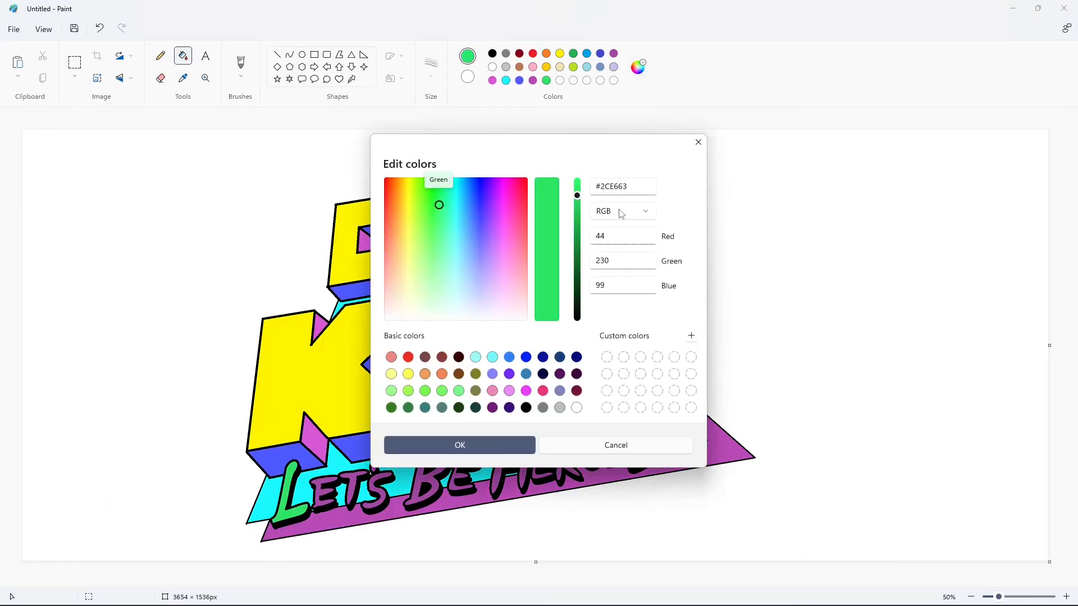
pyautogui.click(457, 443)
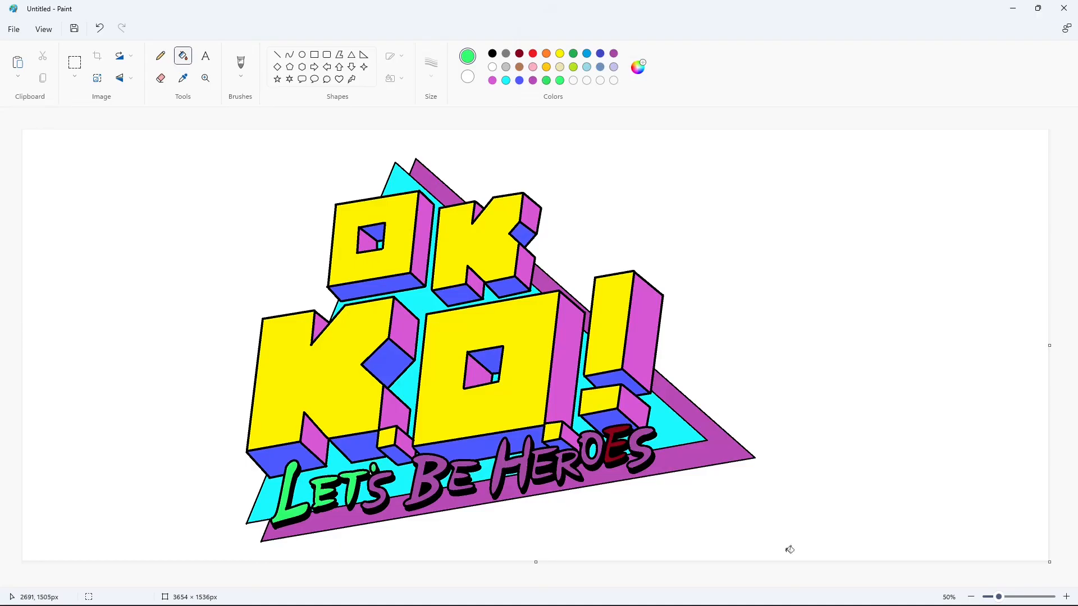
# Fill the tiny gap below the apostrophe in LET'S with cyan
pyautogui.scroll(2, 549, 520)
pyautogui.scroll(-2, 540, 503)
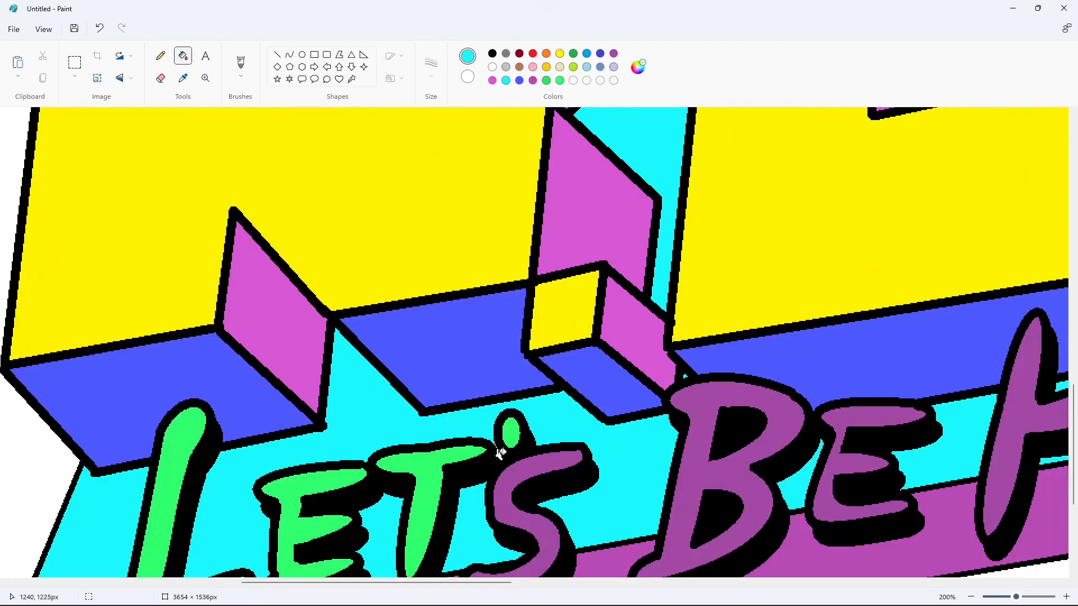
pyautogui.click(971, 597)
pyautogui.click(971, 596)
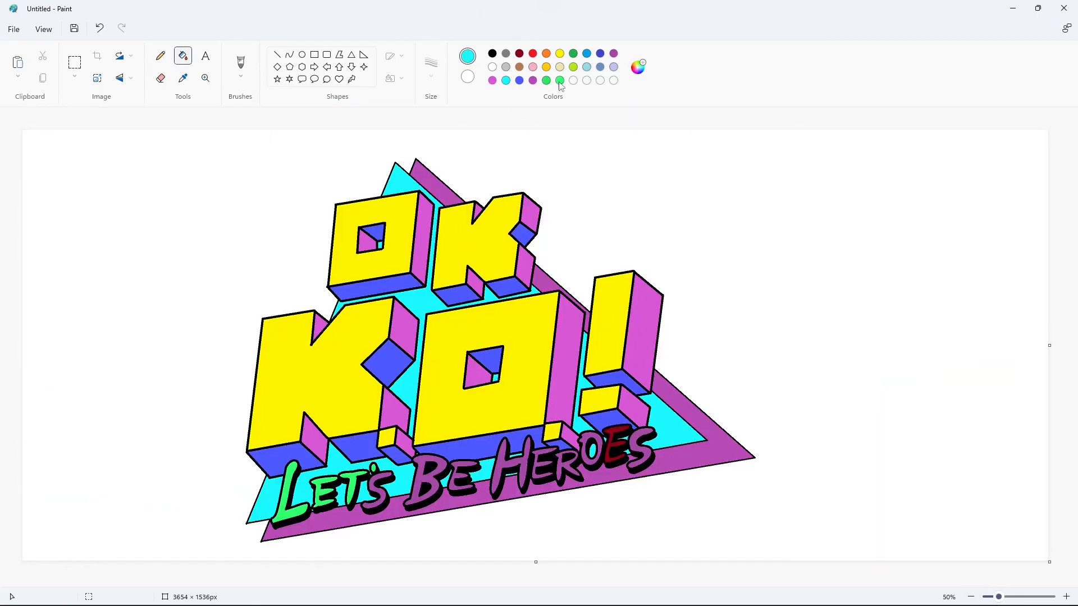
# Fill the S of LET'S and all letters of BE HEROES with the brighter green
pyautogui.click(447, 478)
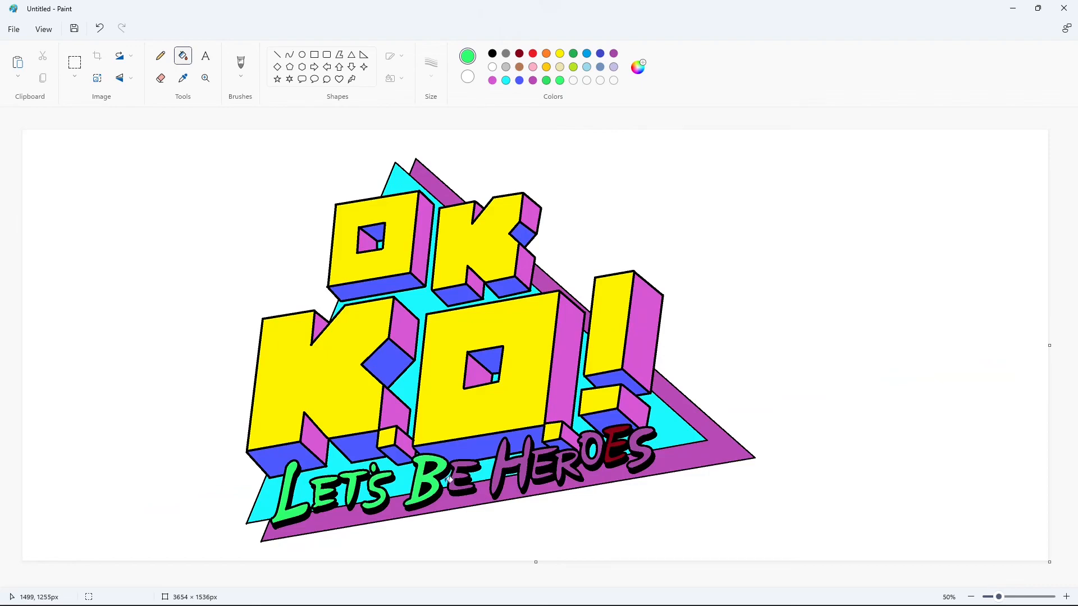
pyautogui.click(462, 475)
pyautogui.click(500, 465)
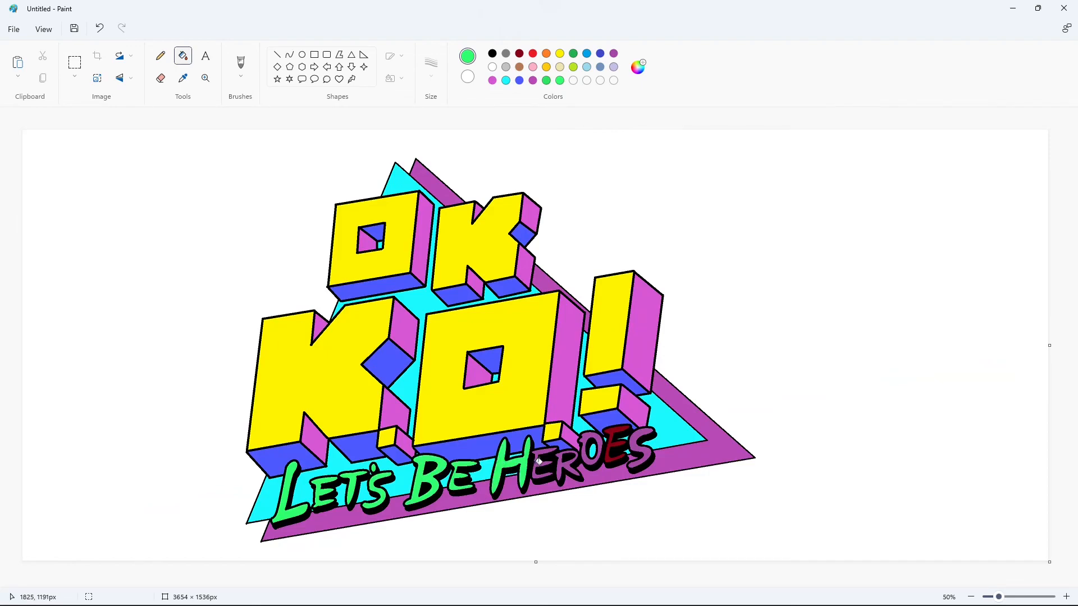
pyautogui.click(538, 460)
pyautogui.click(581, 453)
pyautogui.click(590, 447)
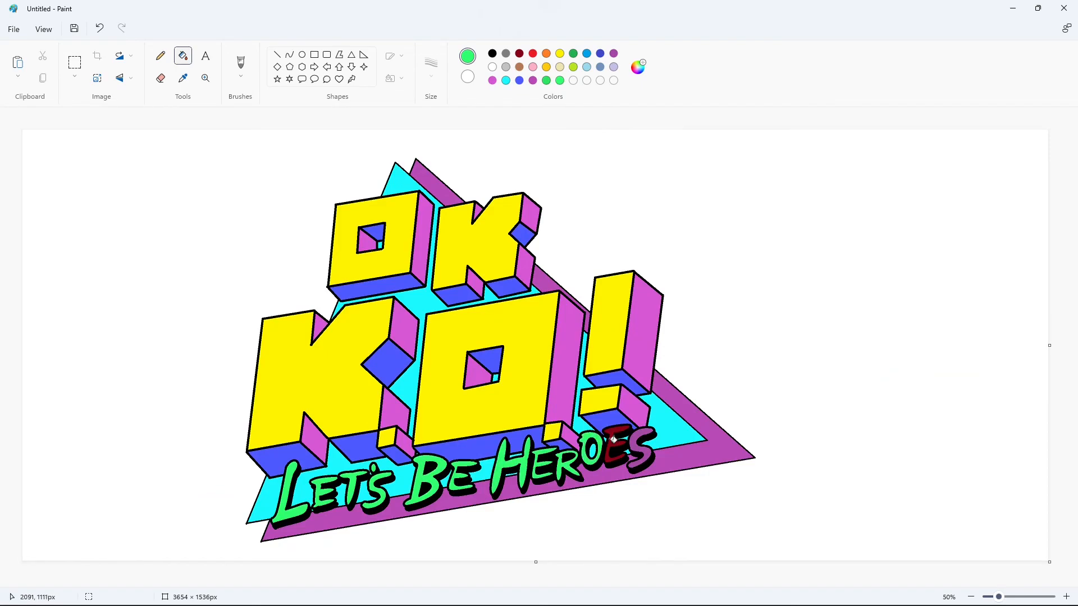
pyautogui.click(616, 443)
pyautogui.click(640, 448)
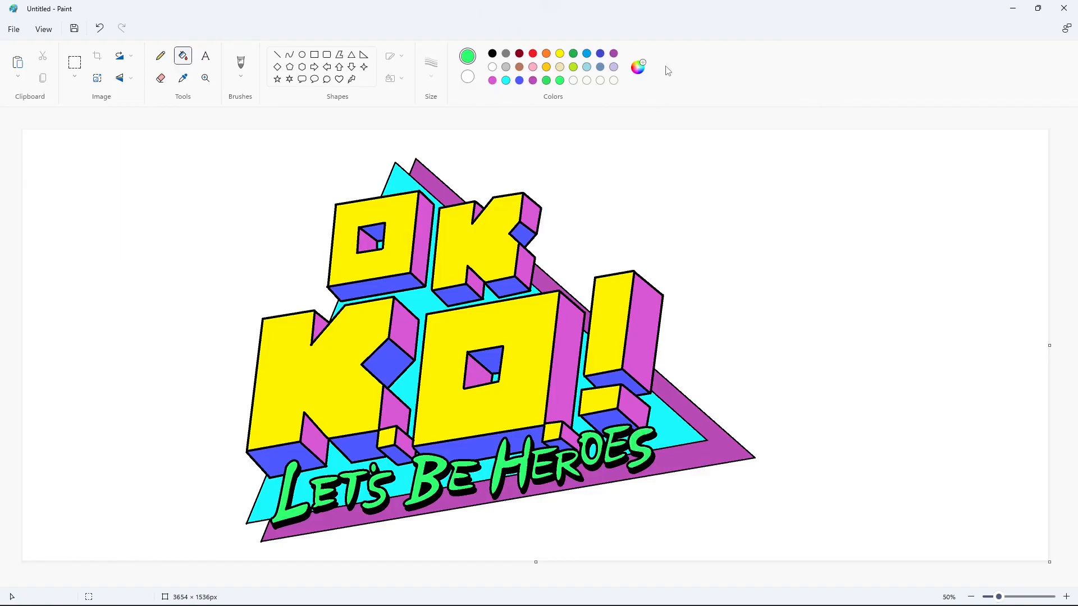